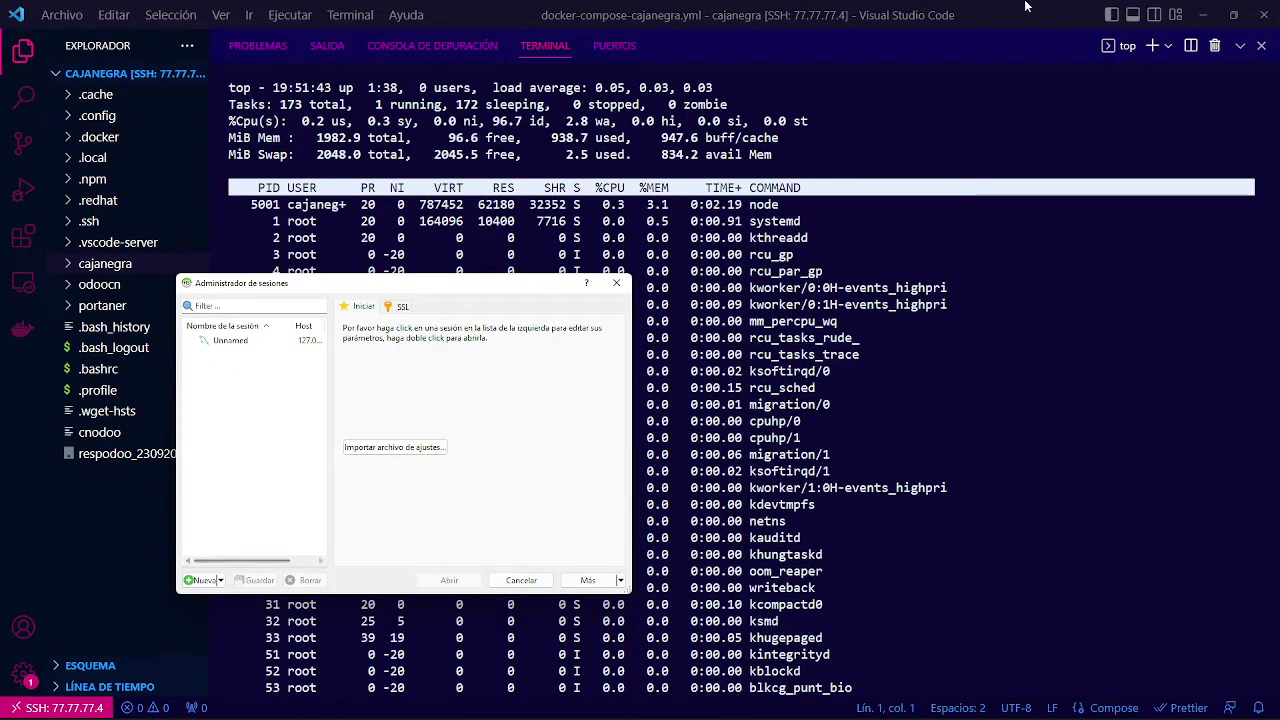
Add session Unnamed-1 and delete the old Unnamed entry, leaving a single session.
click(1204, 14)
drag(455, 285, 664, 138)
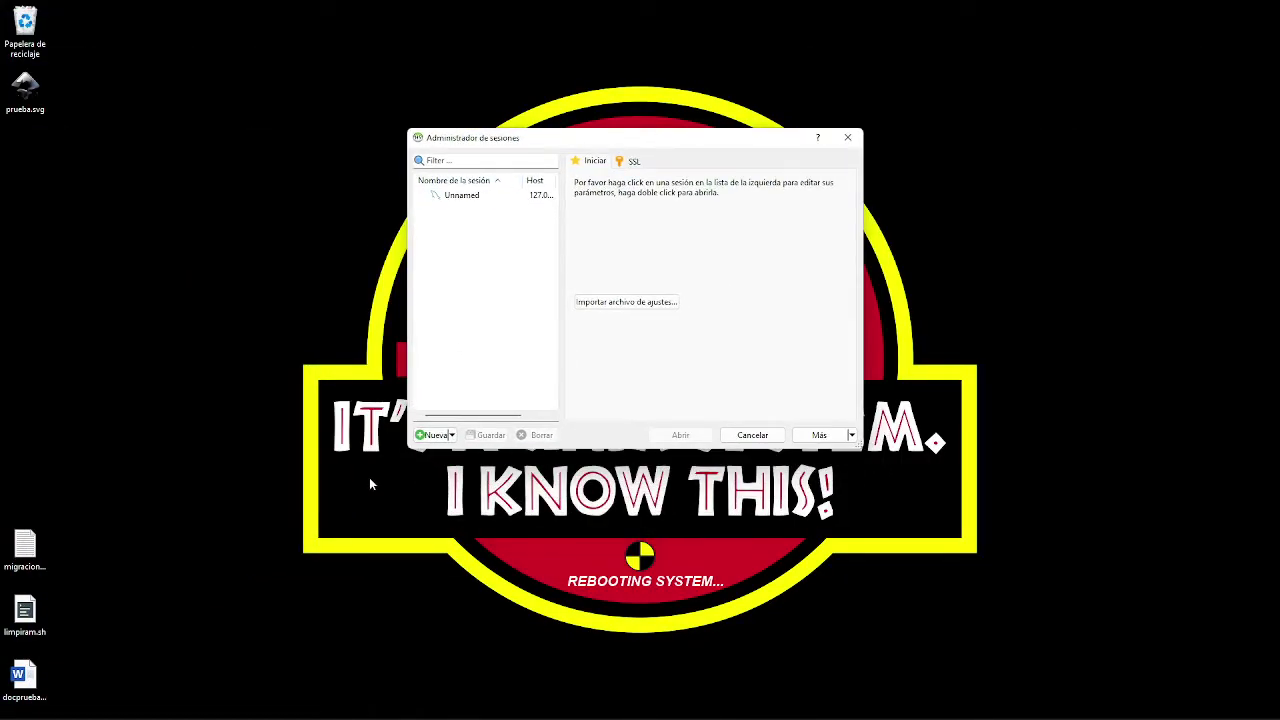
click(432, 435)
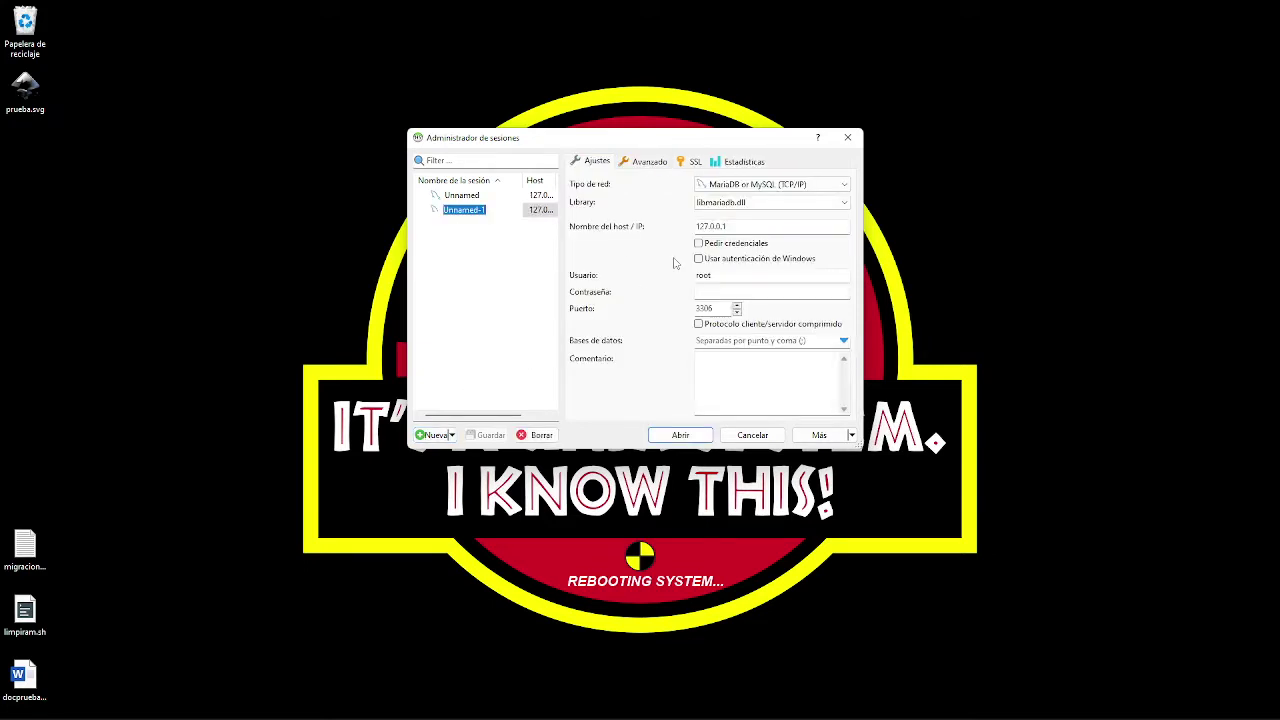
click(486, 198)
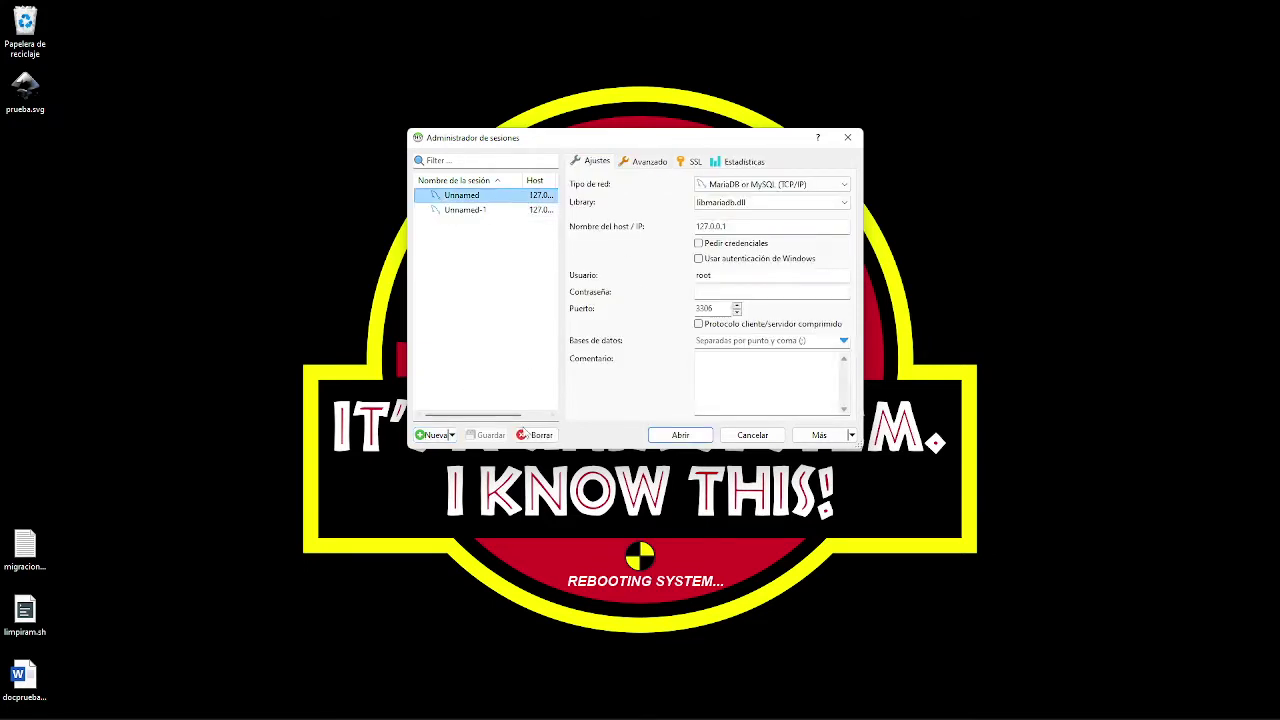
click(530, 434)
click(663, 364)
click(774, 187)
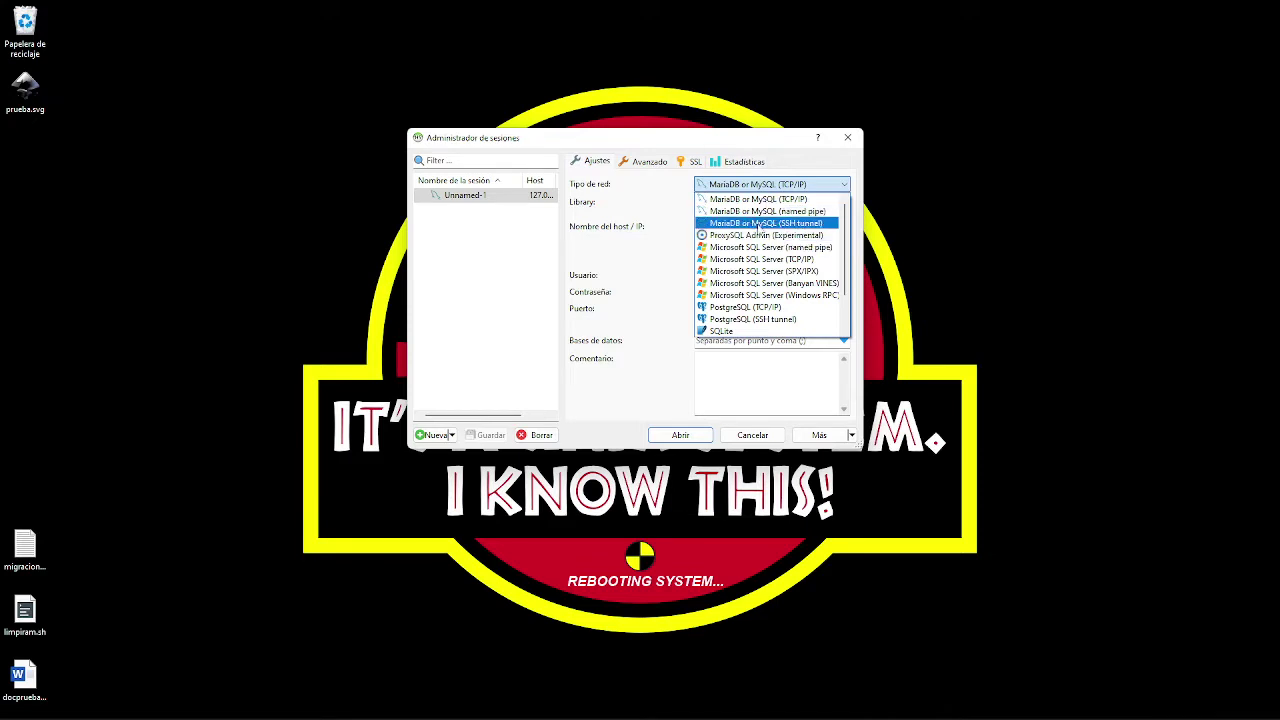
Check host 127.0.0.1 and the network type list, leaving MariaDB or MySQL (TCP/IP) unchanged.
click(661, 218)
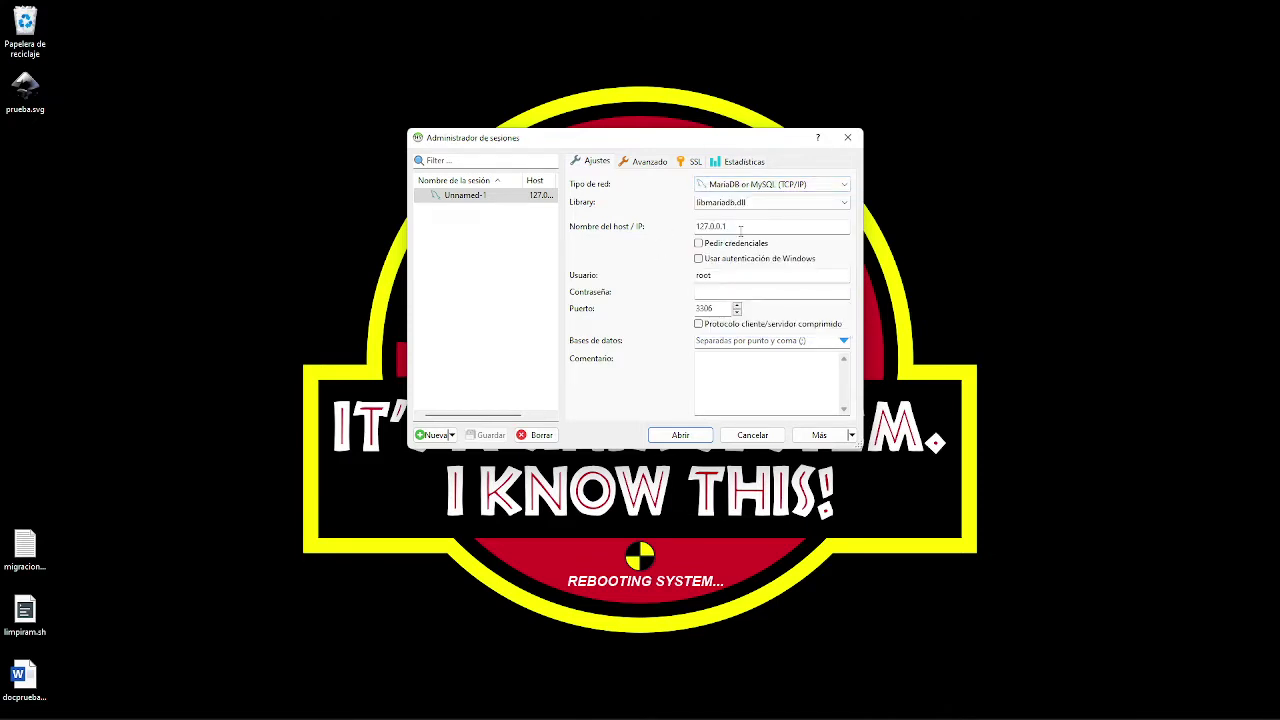
double_click(741, 228)
click(750, 222)
double_click(750, 222)
click(838, 188)
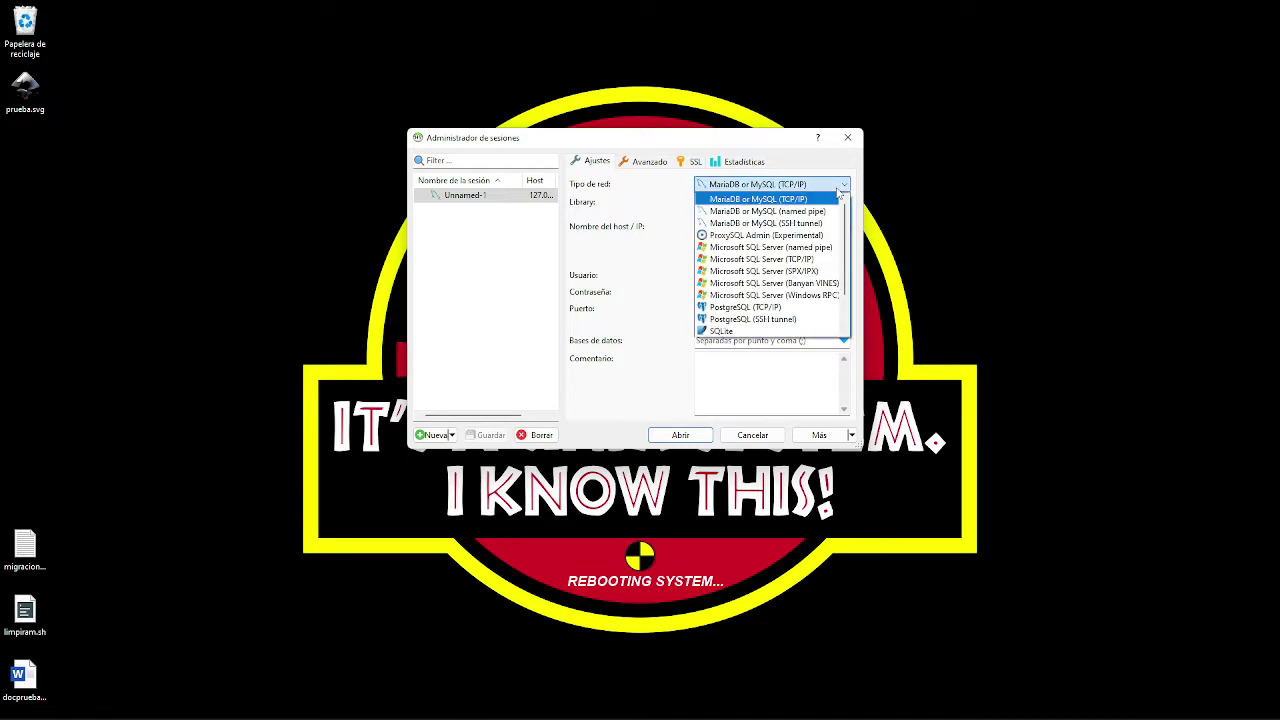
click(838, 190)
Bring VS Code behind the session manager and reposition the dialog.
key(super+Tab)
click(780, 250)
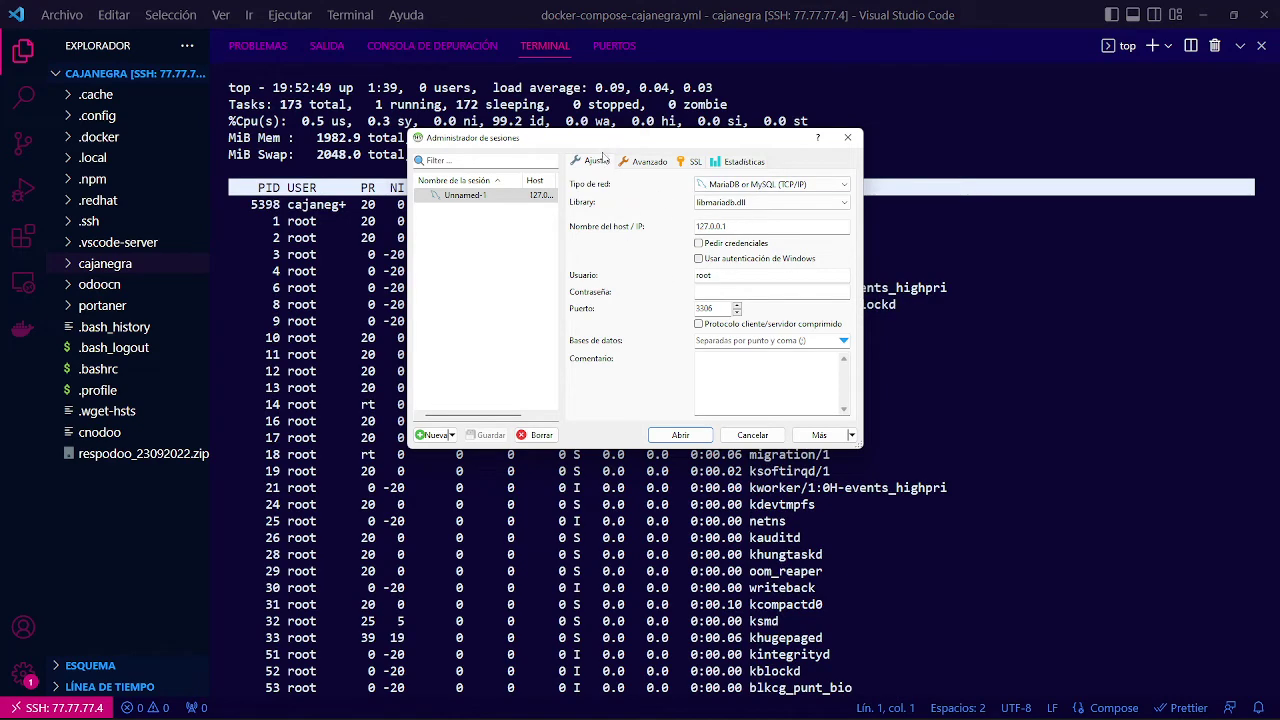
drag(603, 143, 519, 189)
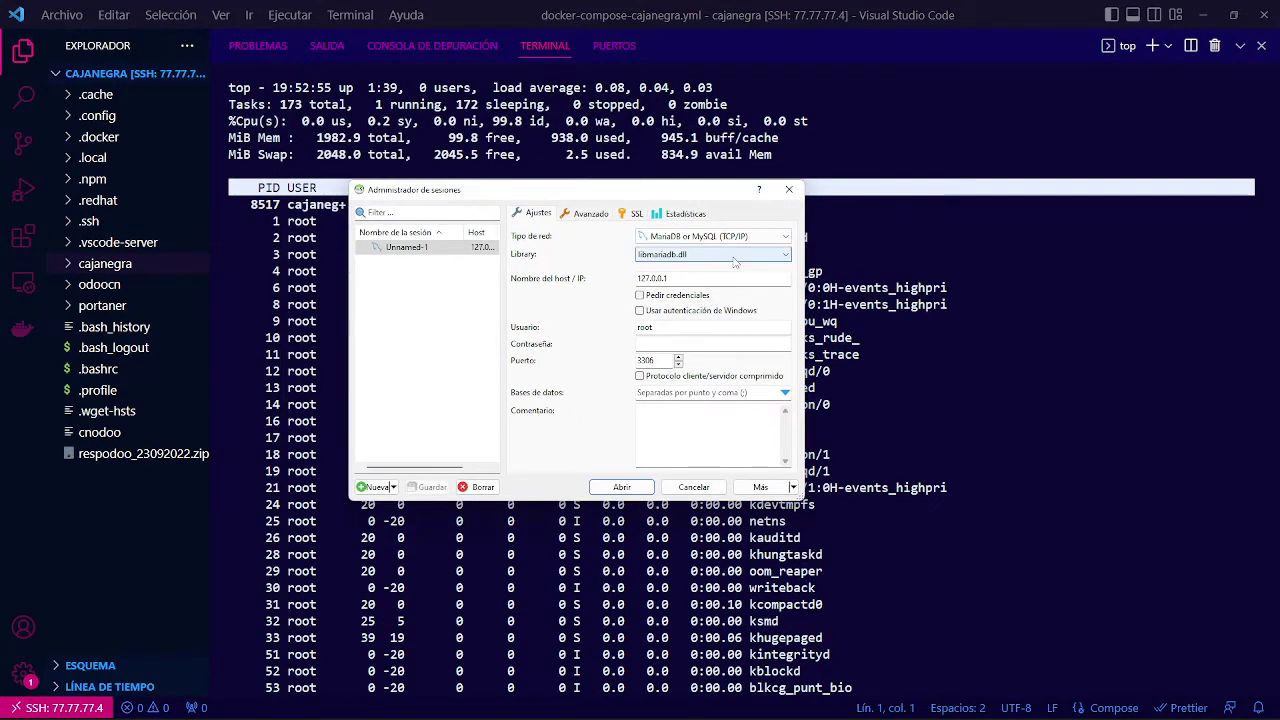
click(764, 237)
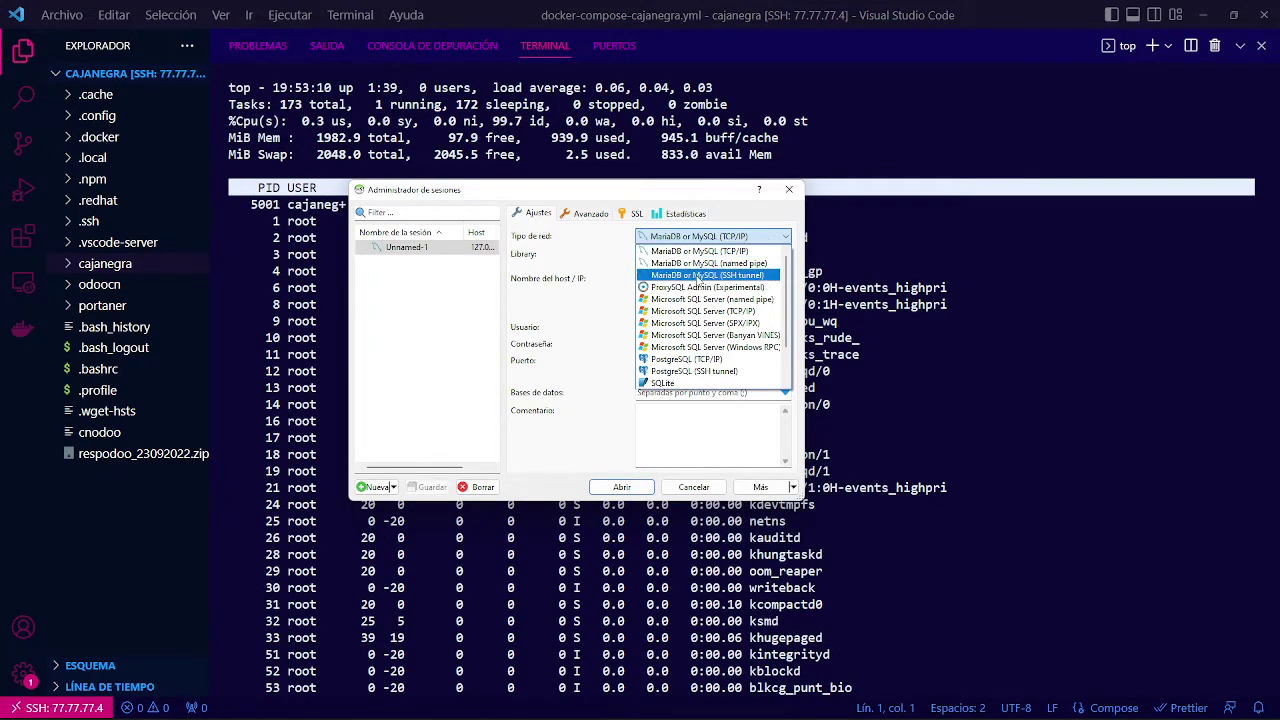
Set the network type to 'MariaDB or MySQL (SSH tunnel)' and review the compose file in VS Code.
click(697, 275)
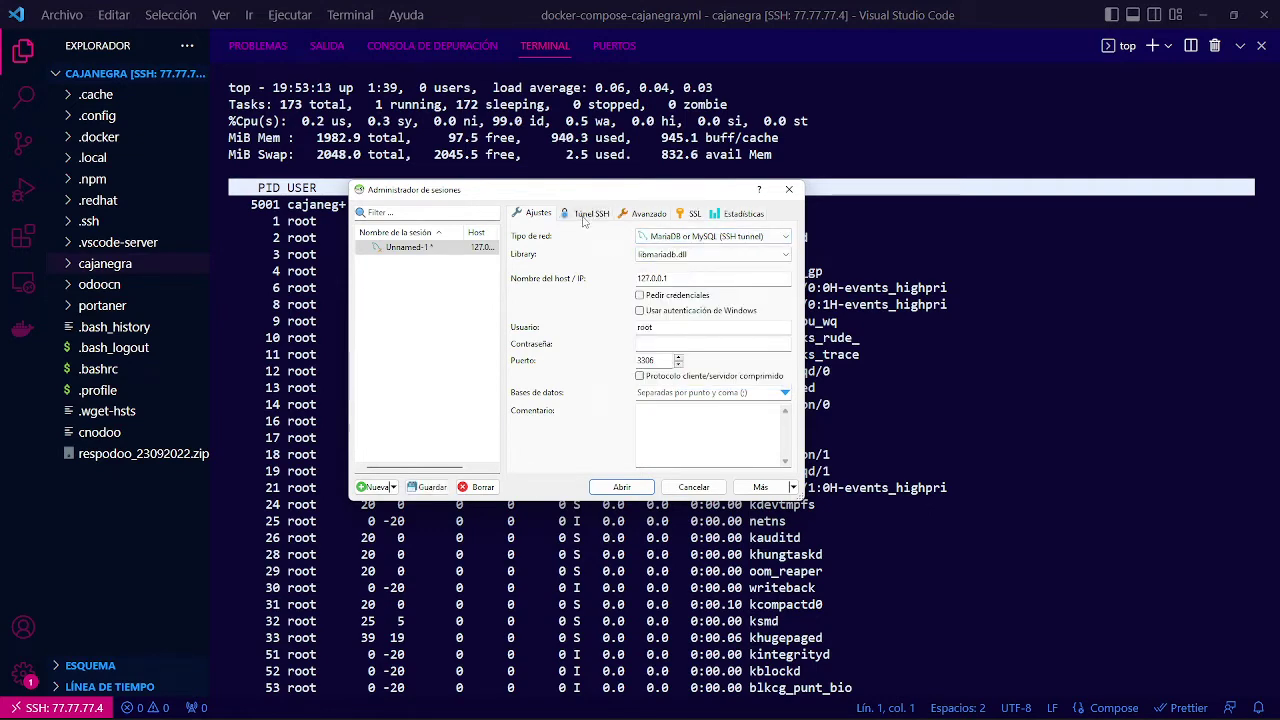
click(584, 222)
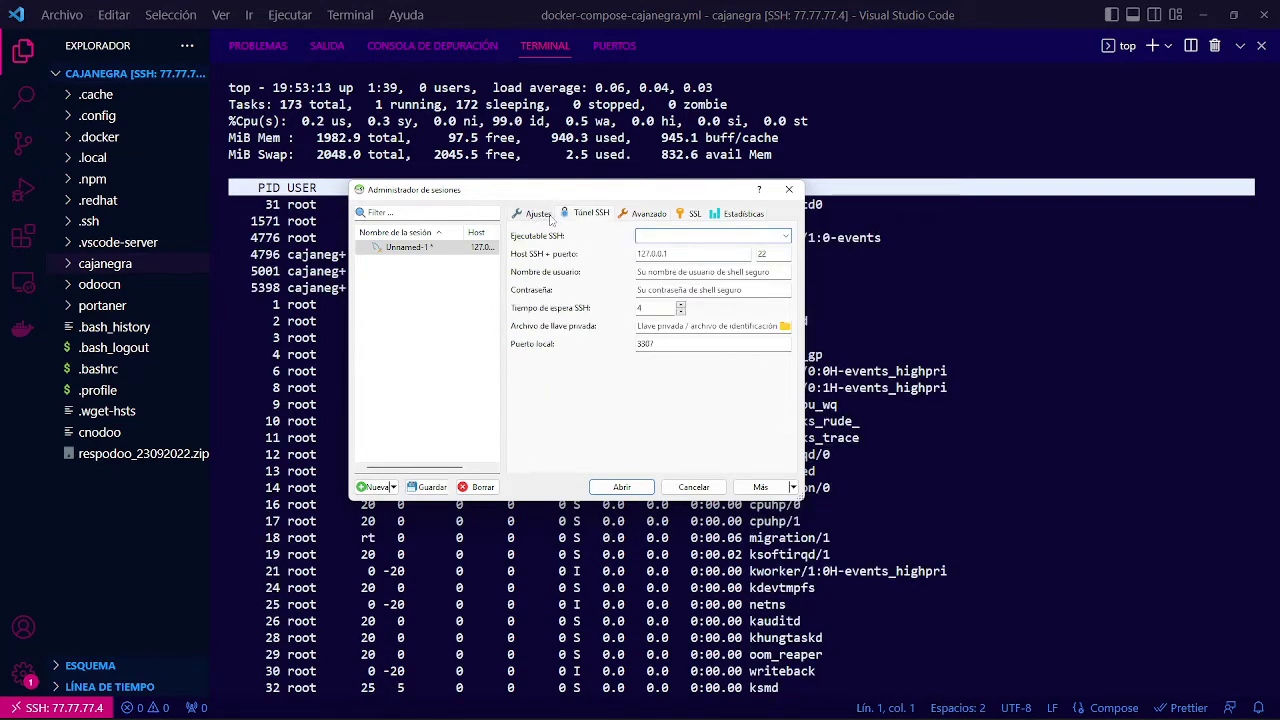
click(538, 214)
double_click(682, 279)
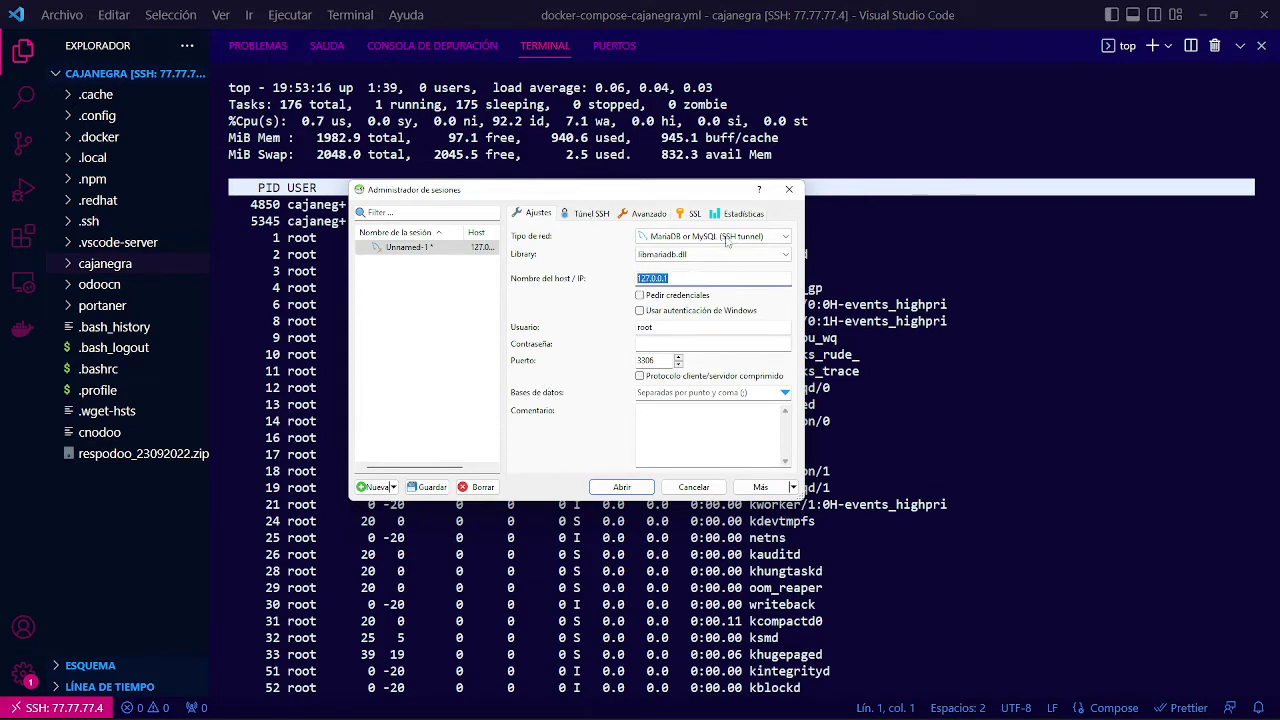
click(1240, 47)
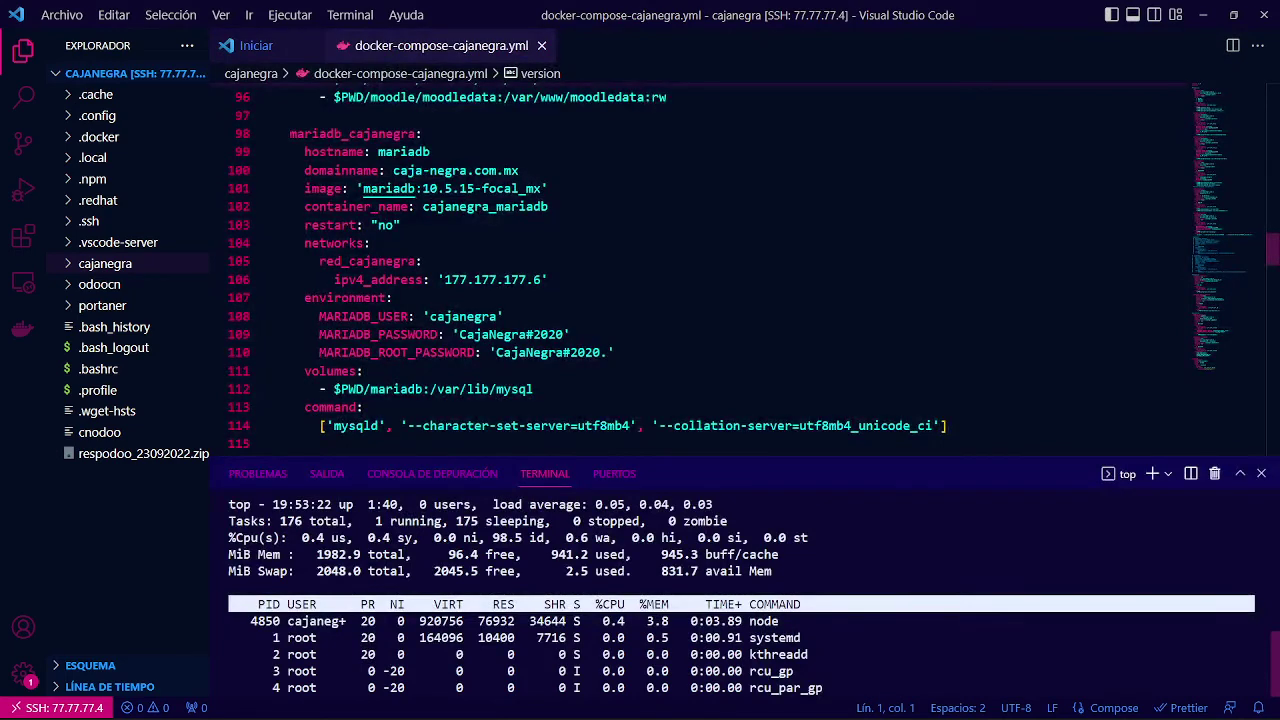
click(1240, 473)
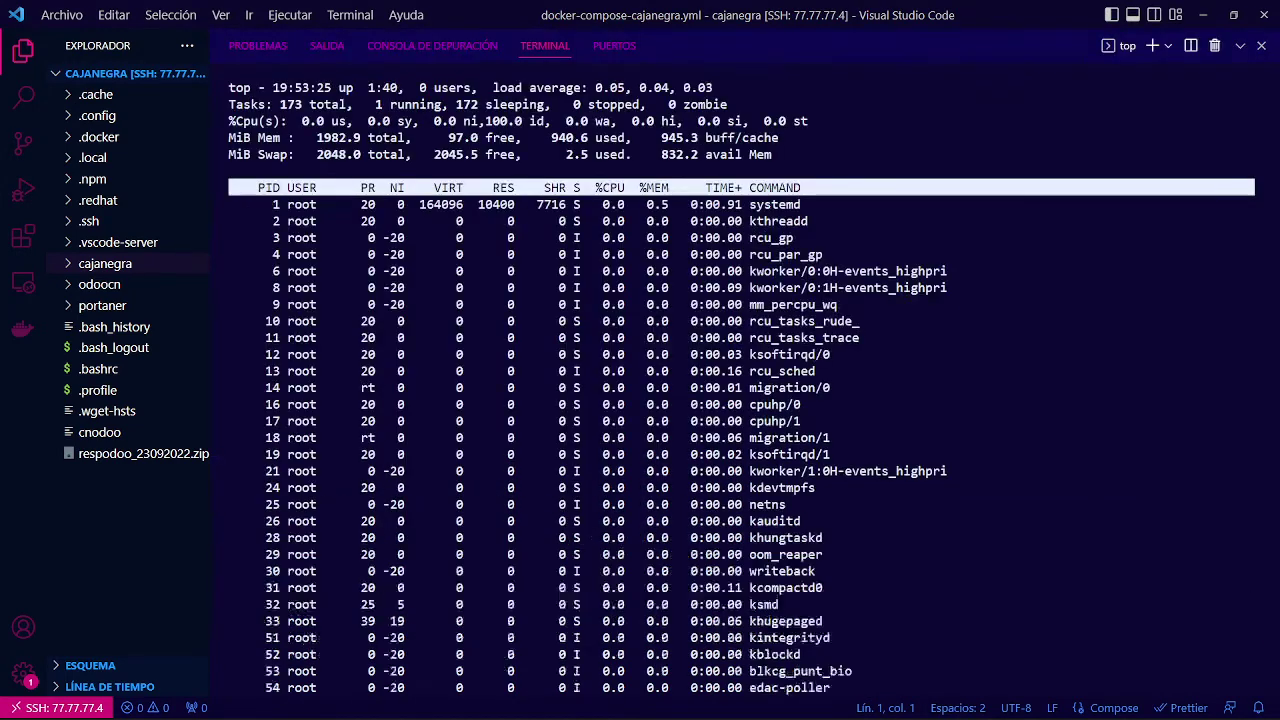
Enter cajanegra_mariadb as host name, plus the compose file's database user name and password.
key(alt+Tab)
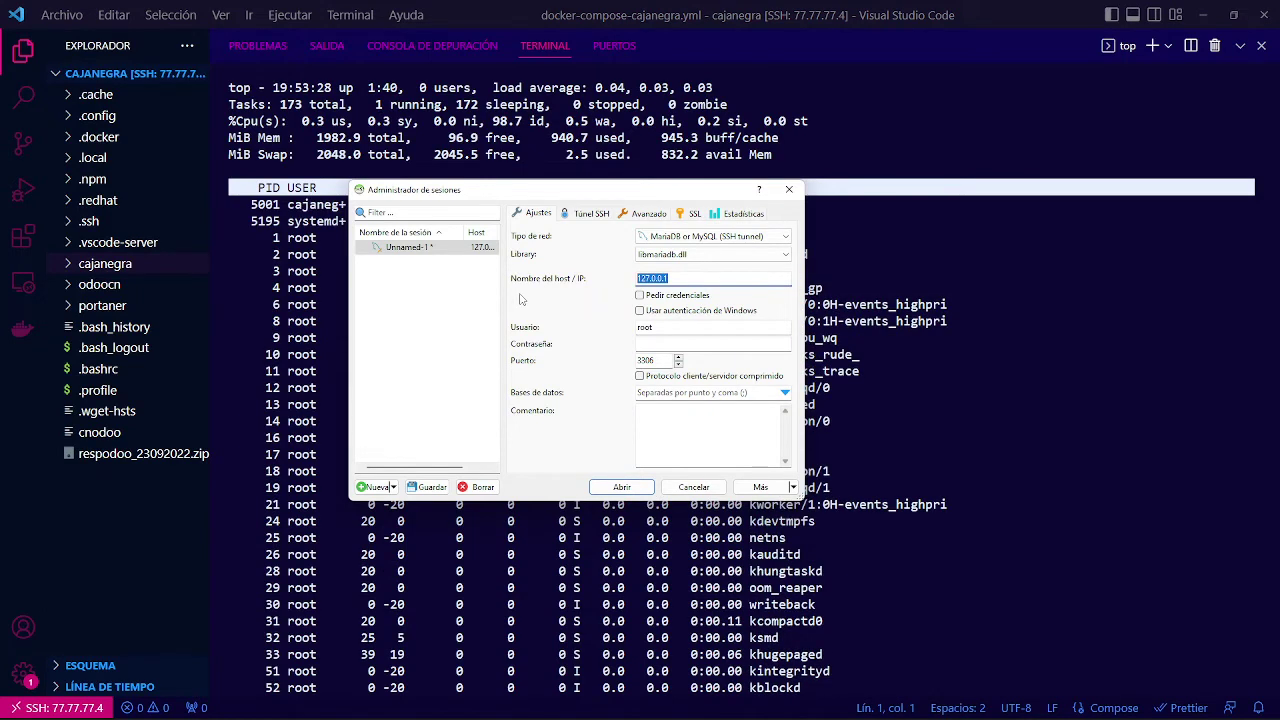
text(caj)
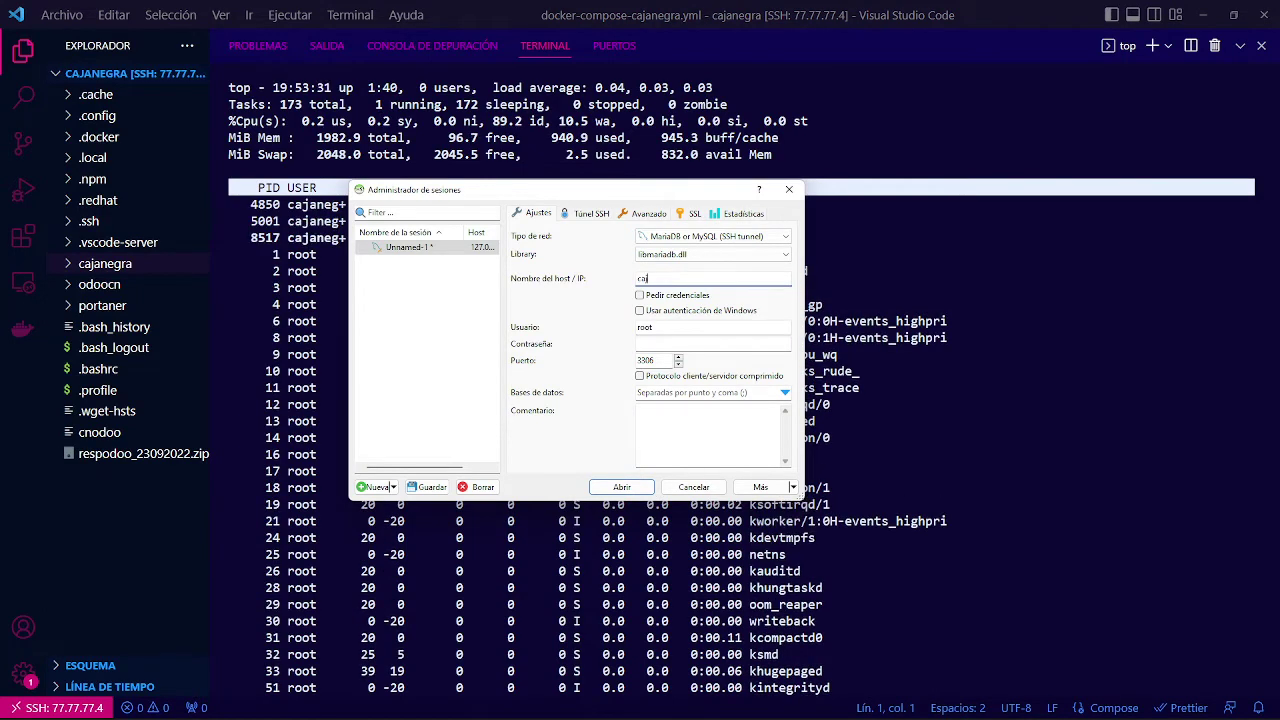
text(anegra_mar)
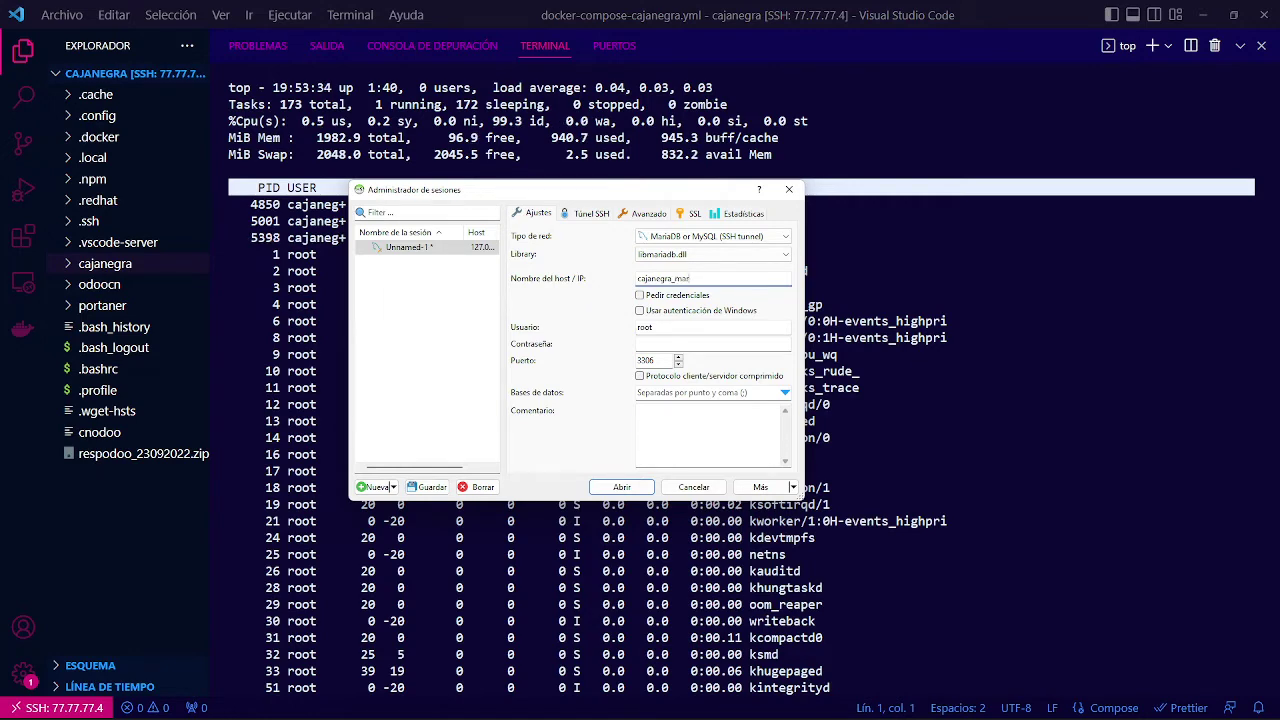
text(iadb)
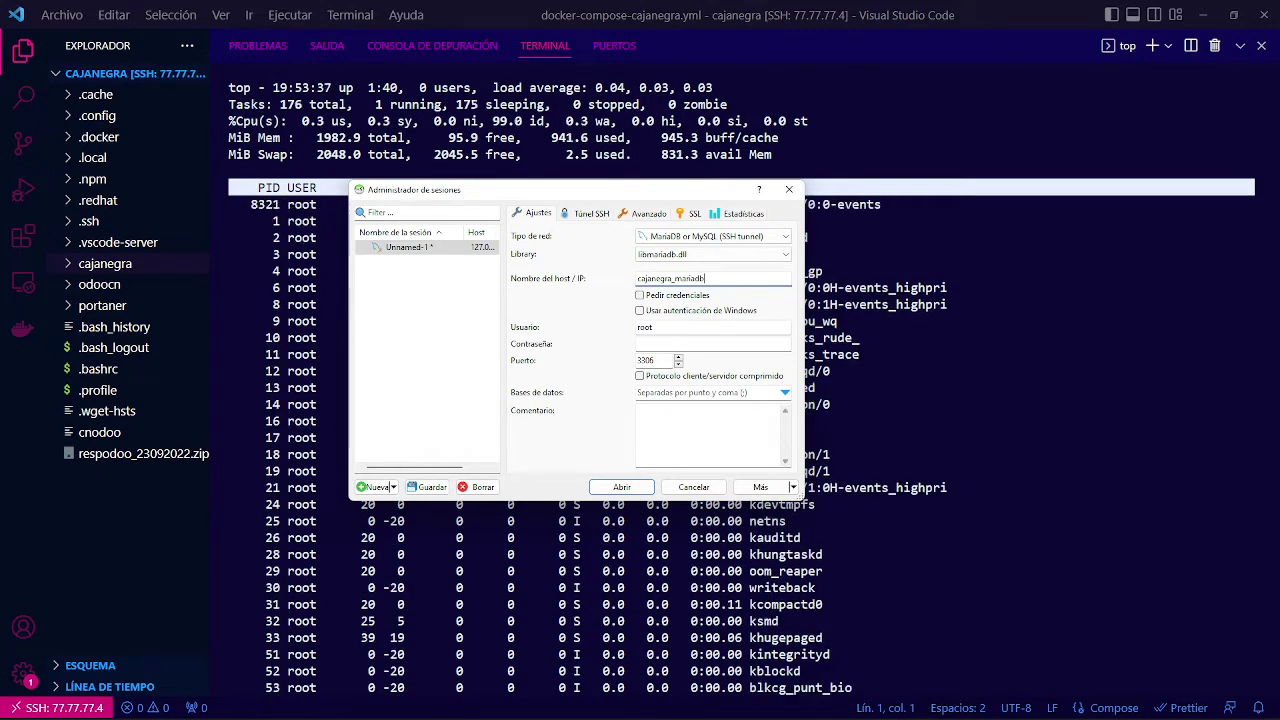
key(Tab)
text(cajanegra)
key(Tab)
text(••••••••••••••••)
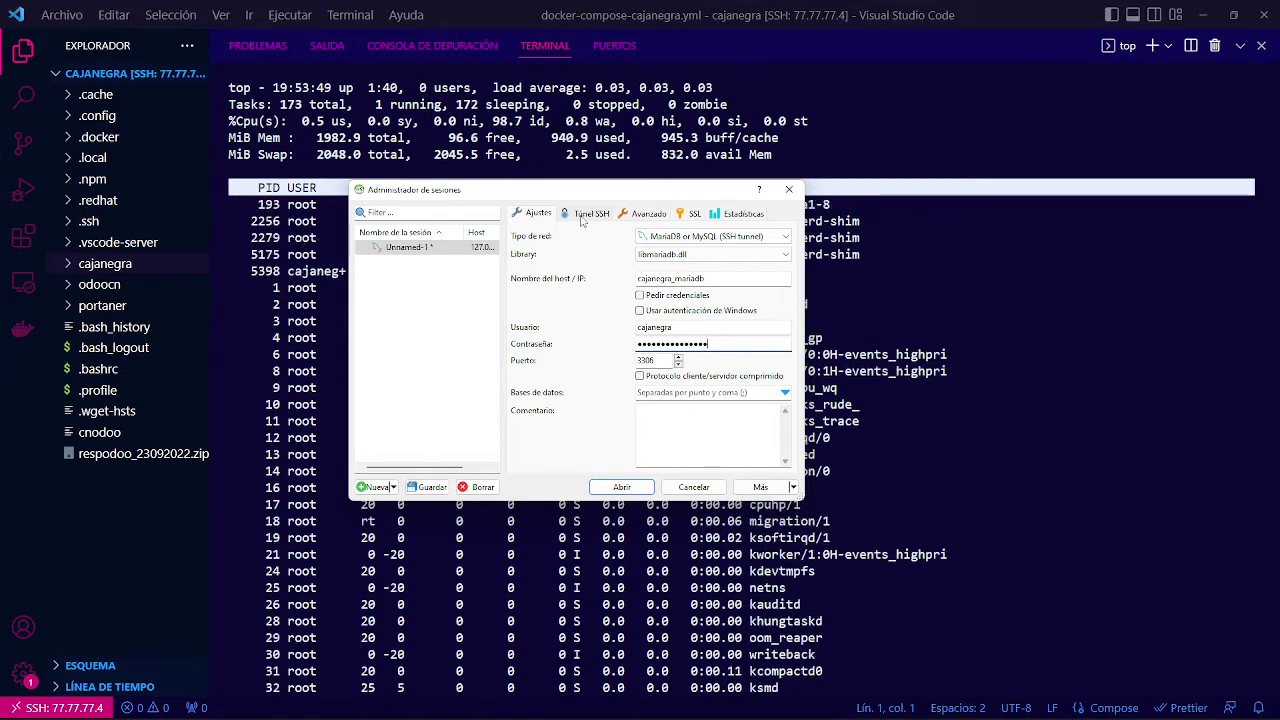
drag(790, 279, 637, 281)
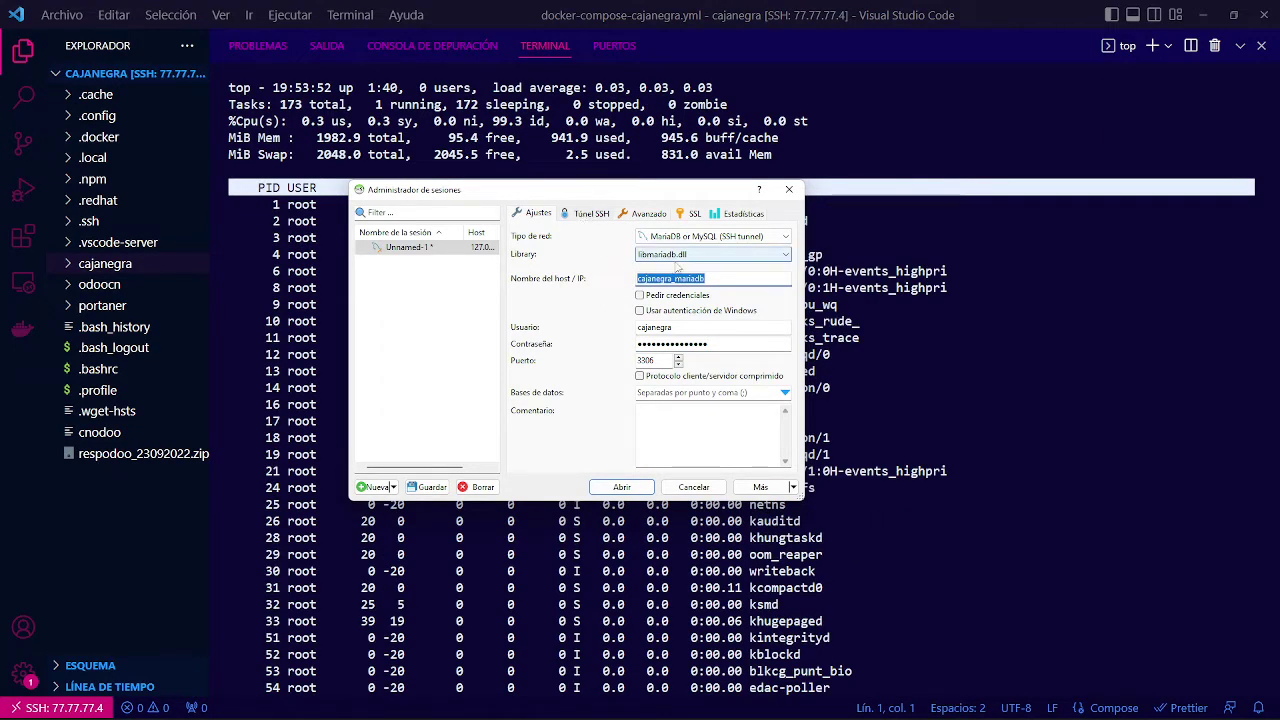
Choose plink.exe as the SSH program on the Túnel SSH tab.
click(588, 214)
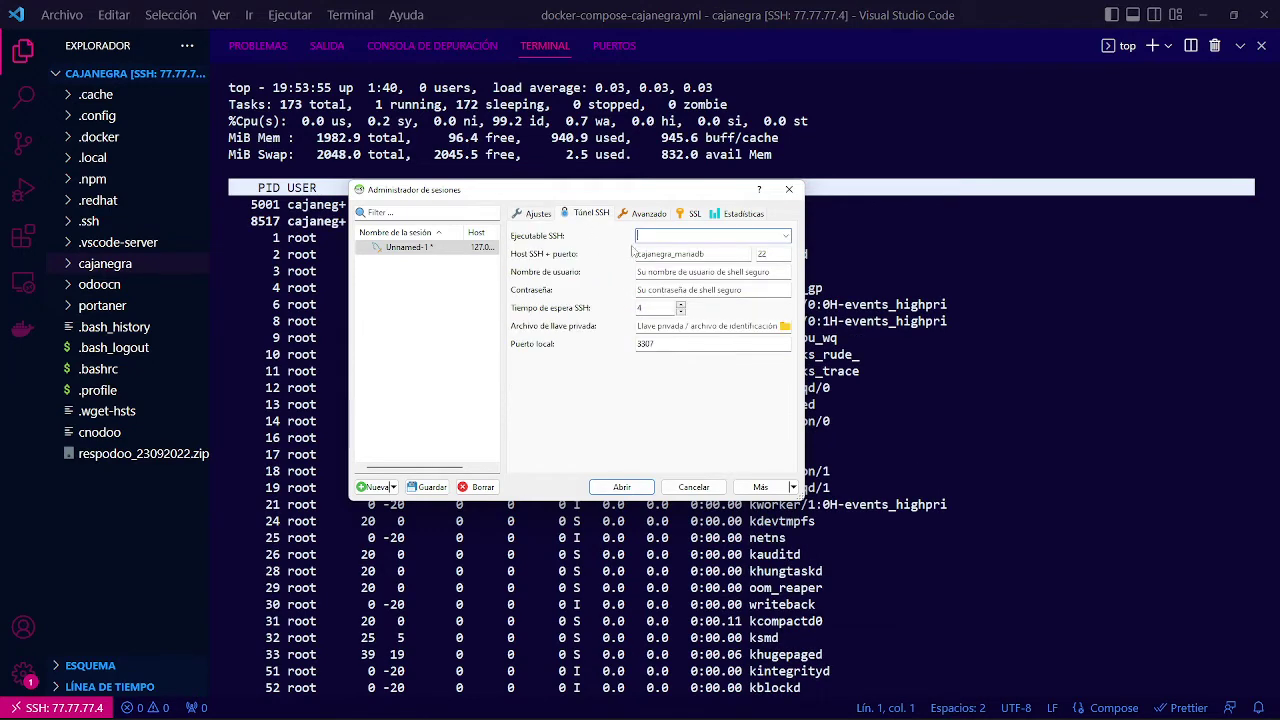
click(681, 236)
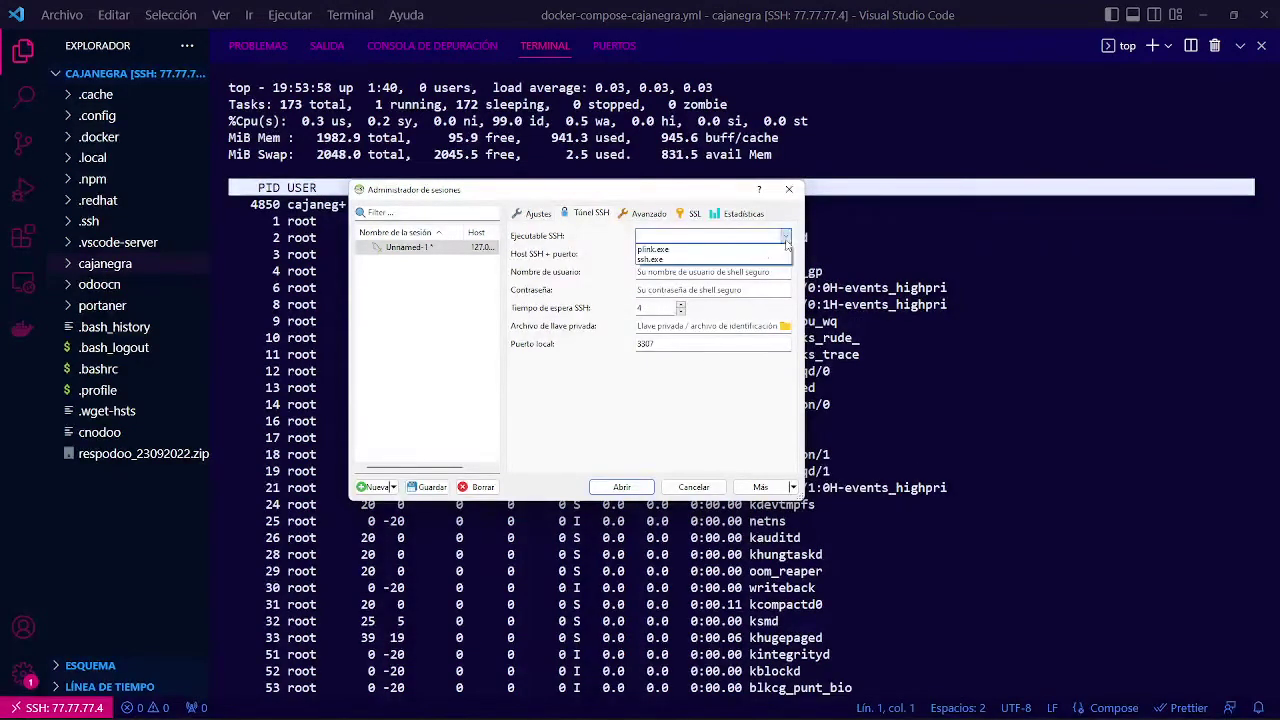
click(655, 250)
click(787, 236)
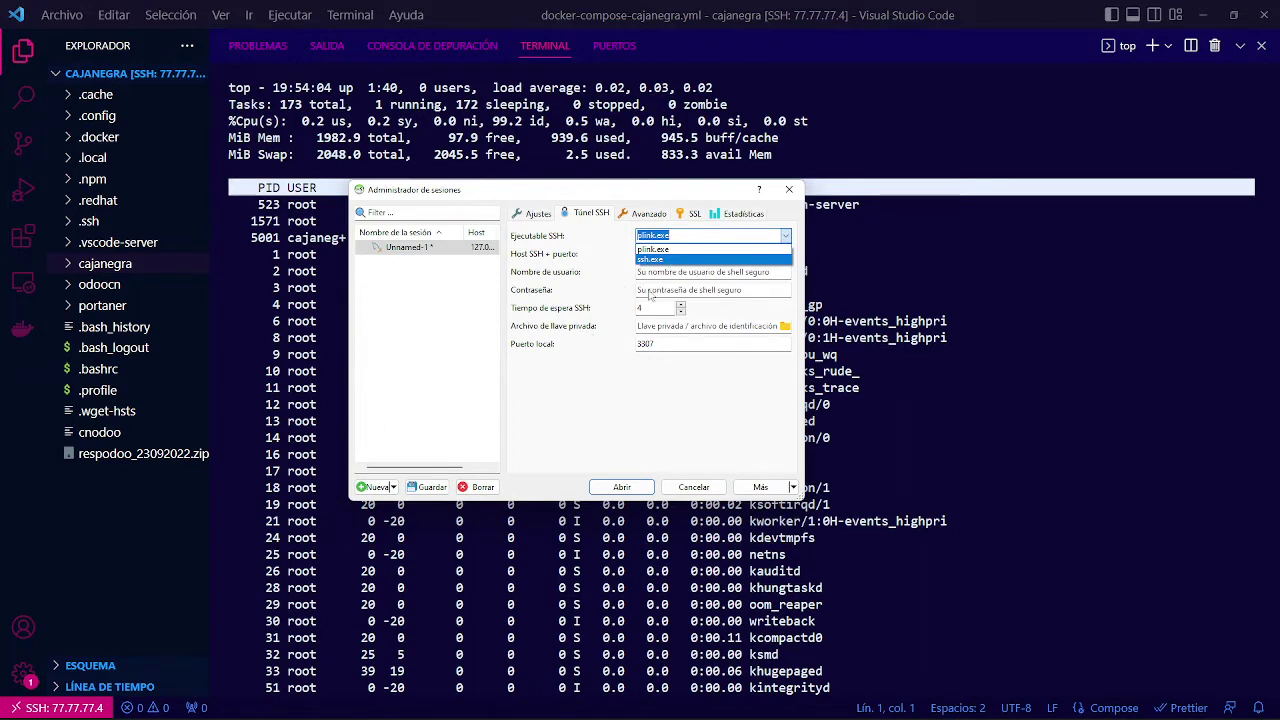
click(650, 296)
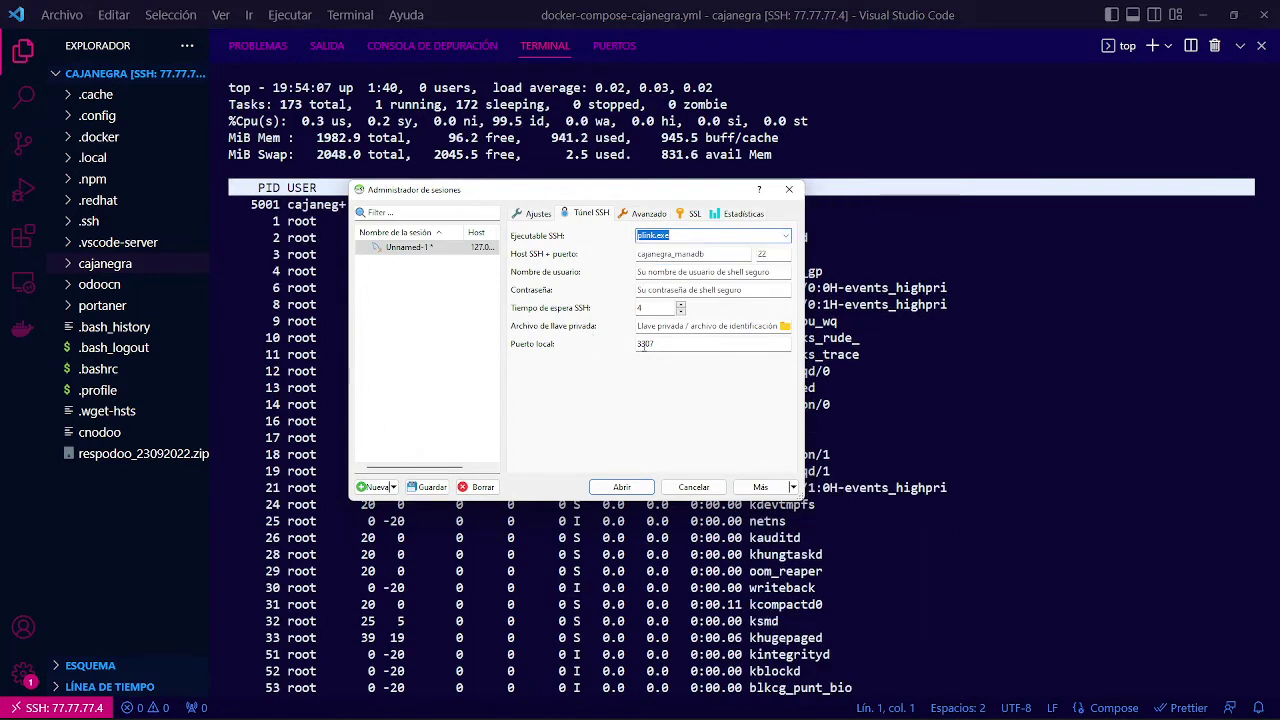
click(667, 256)
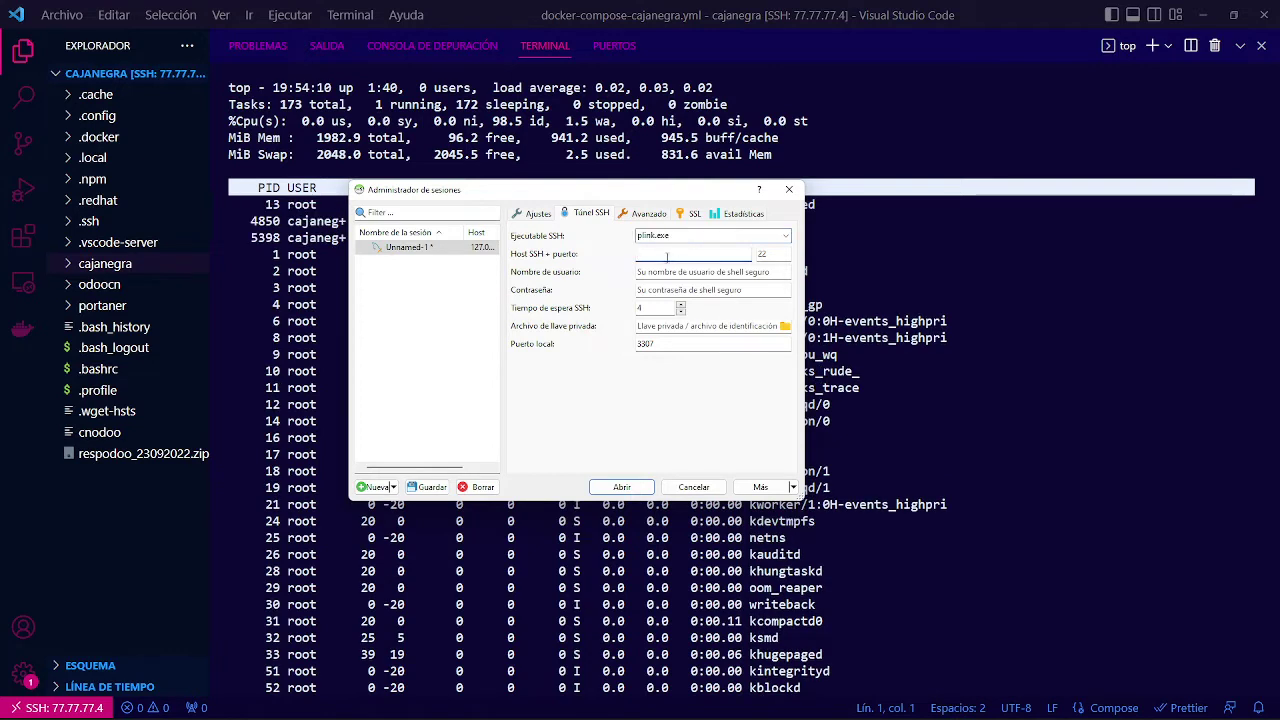
click(538, 214)
double_click(670, 278)
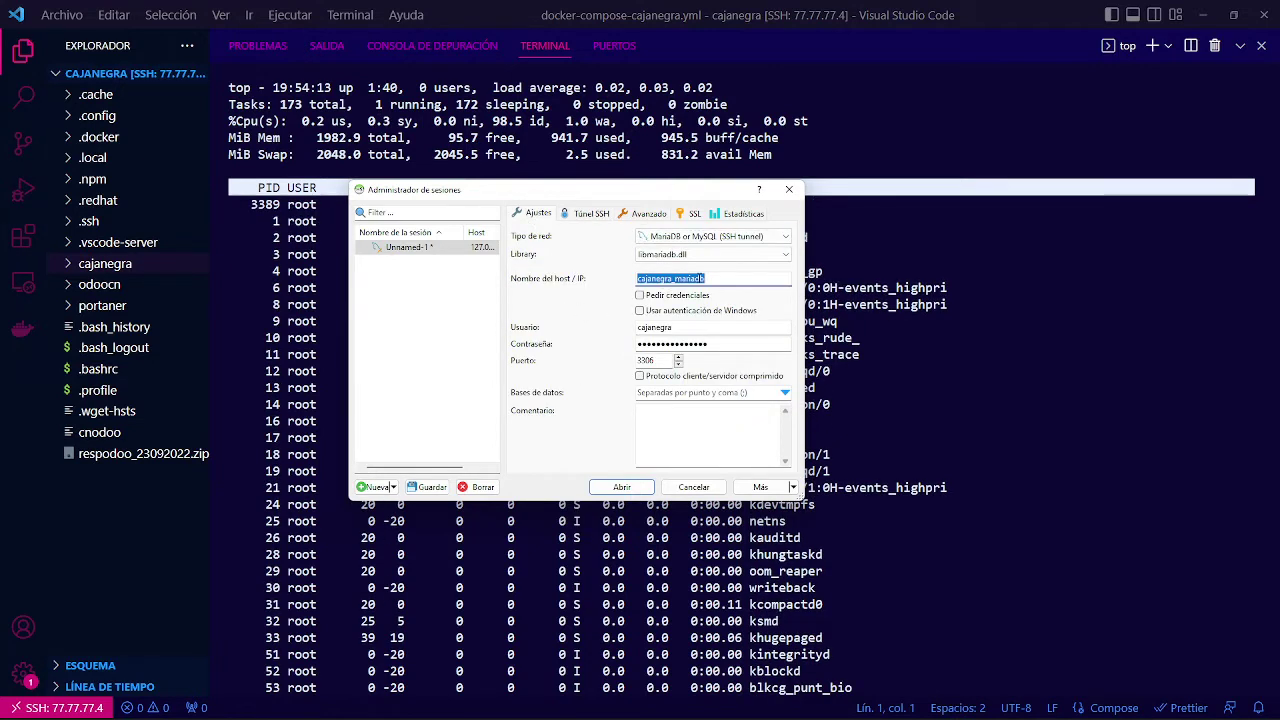
click(604, 215)
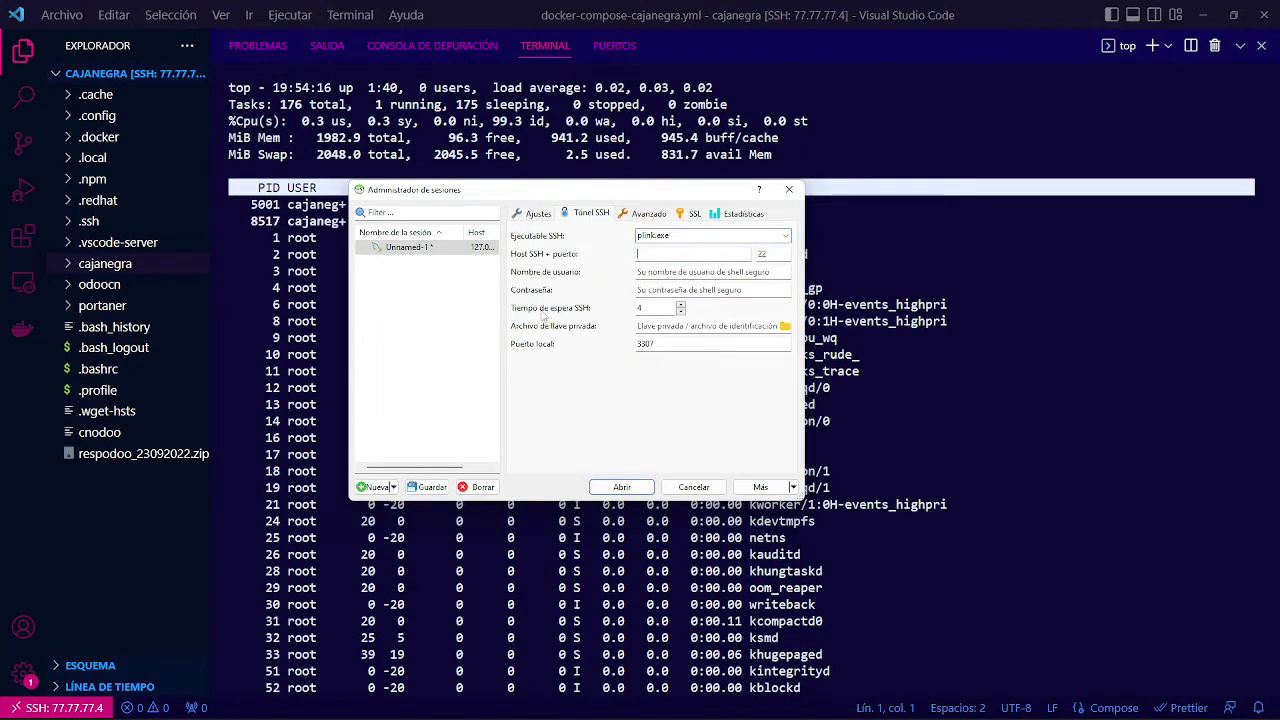
Enter SSH host 77.77.77.4 with the SSH user name and password, then return to Ajustes.
text(77)
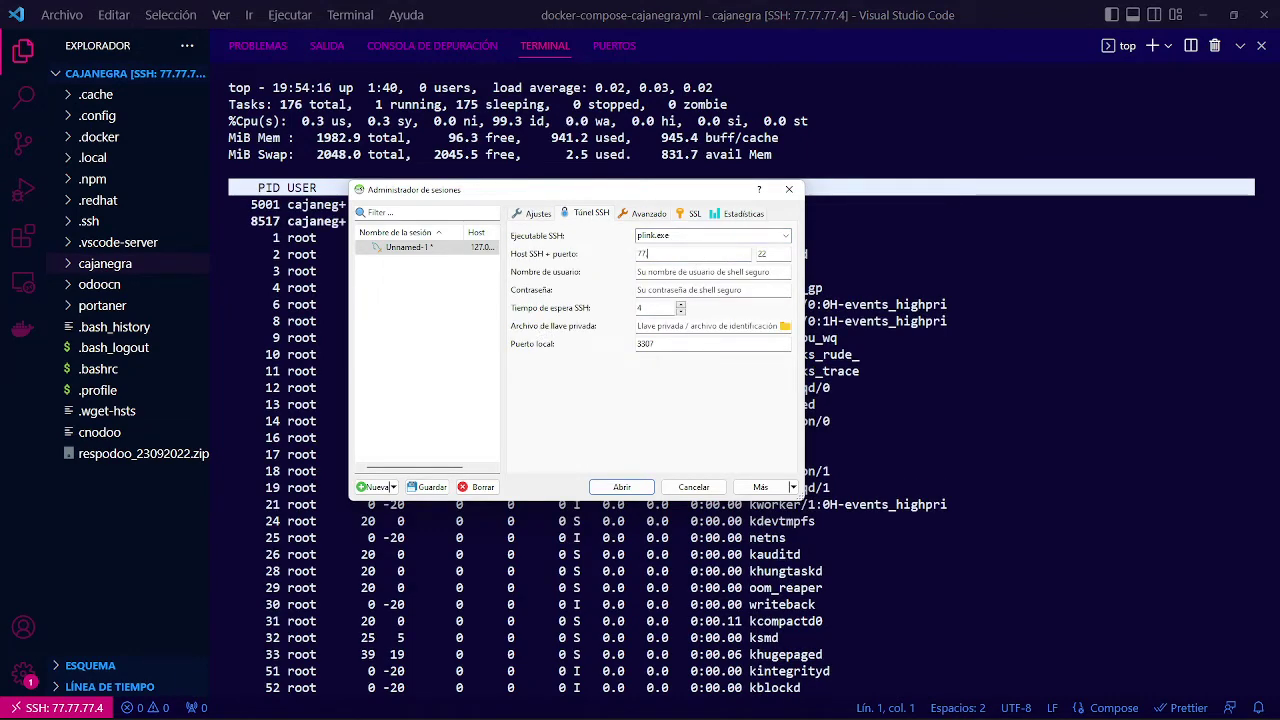
text(.77.)
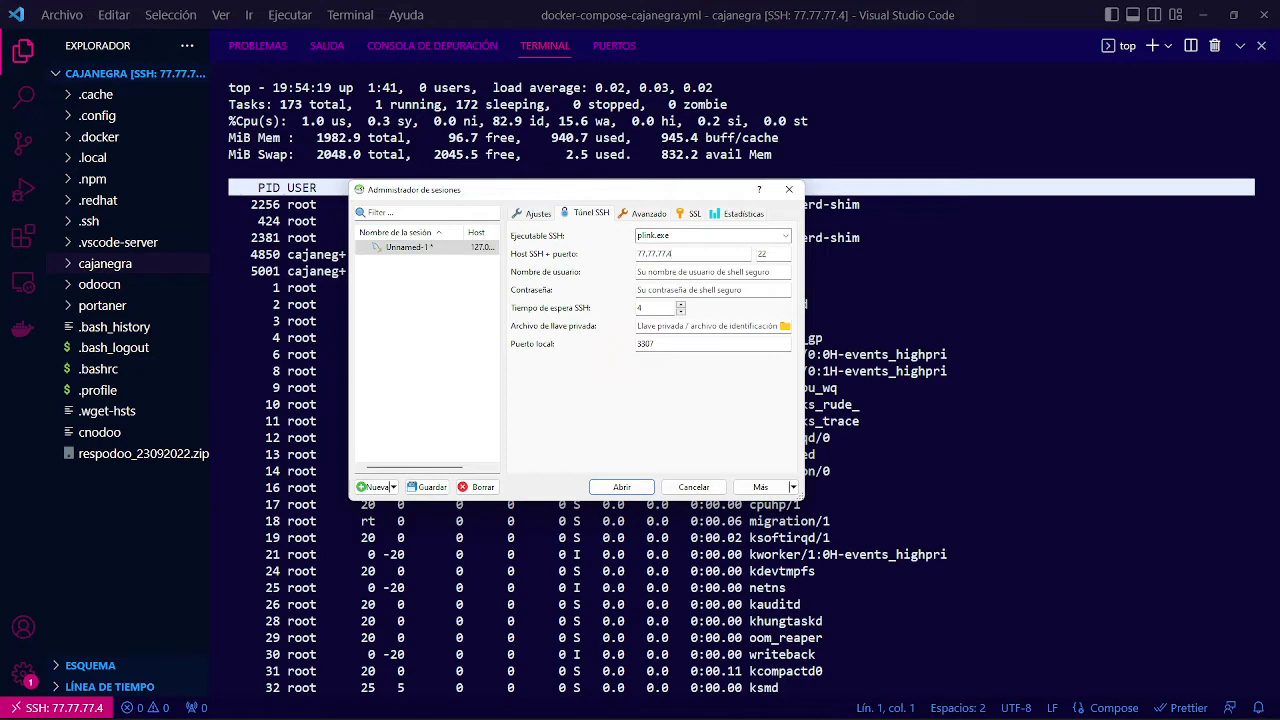
text(77.4)
click(680, 271)
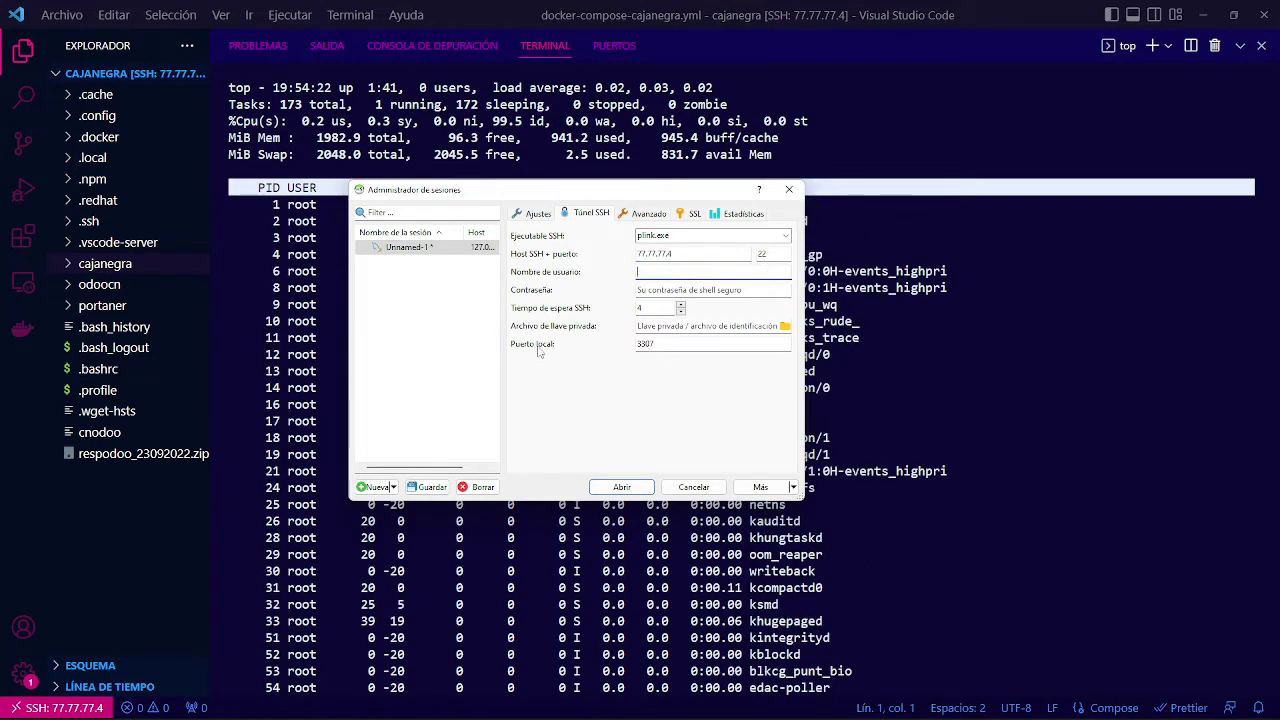
text(cajanegra)
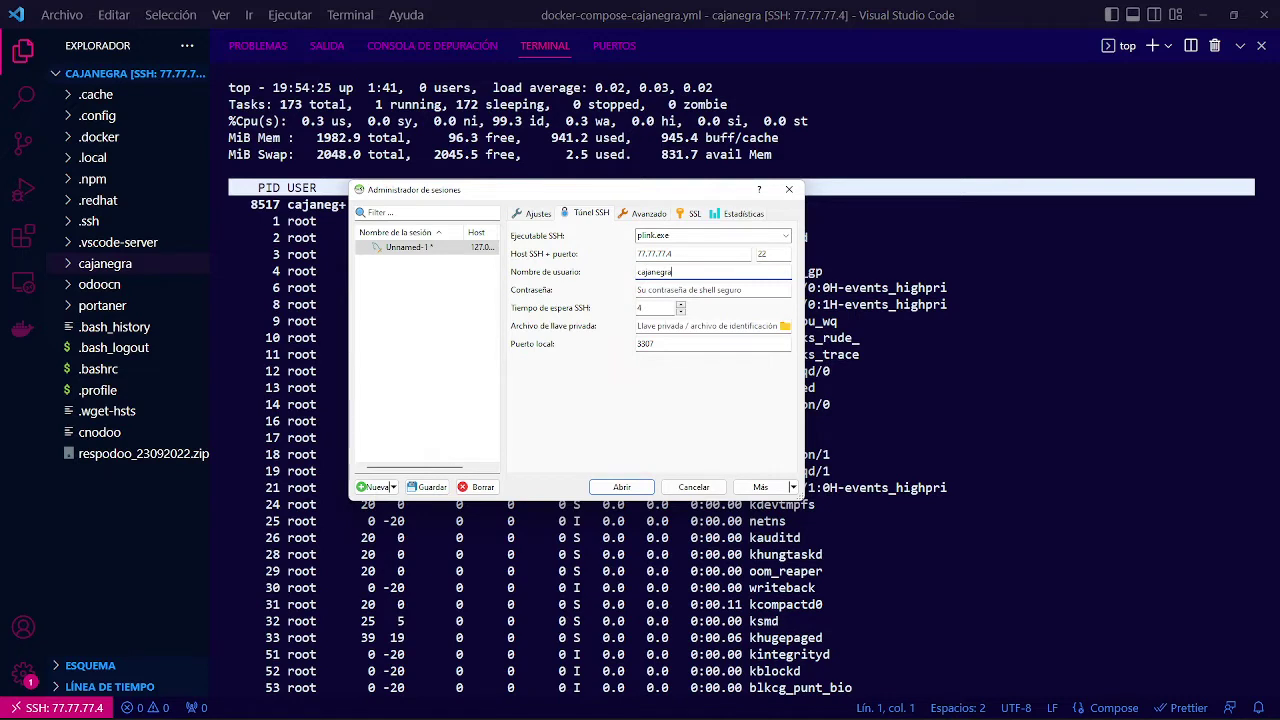
key(Tab)
text(•••••••••)
text(*****)
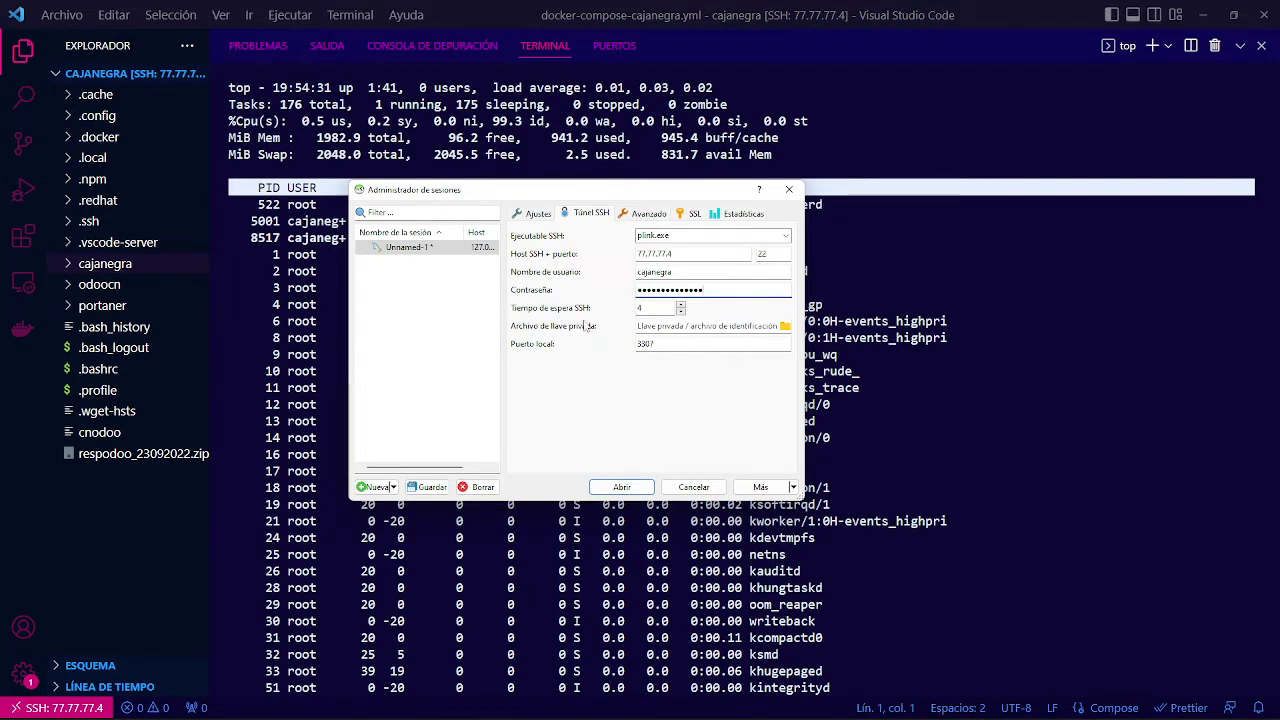
click(530, 214)
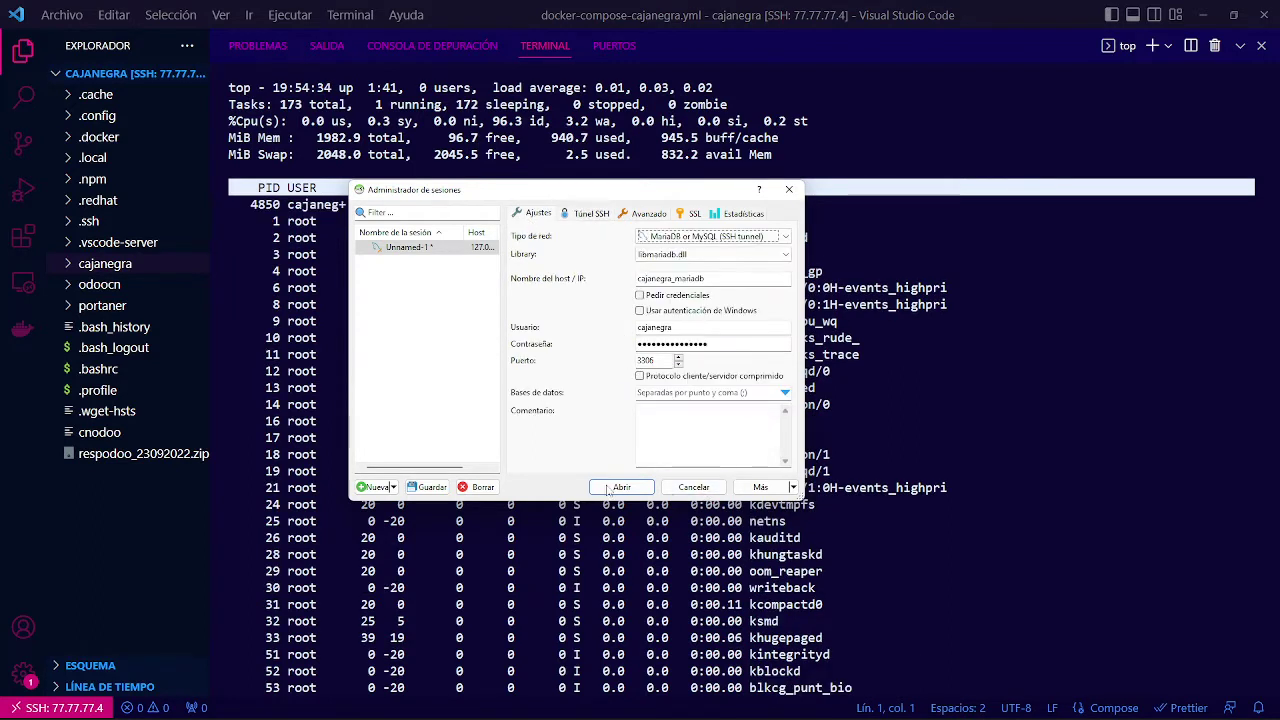
Save the session and connect, caching the SSH host key; the attempt fails.
click(430, 487)
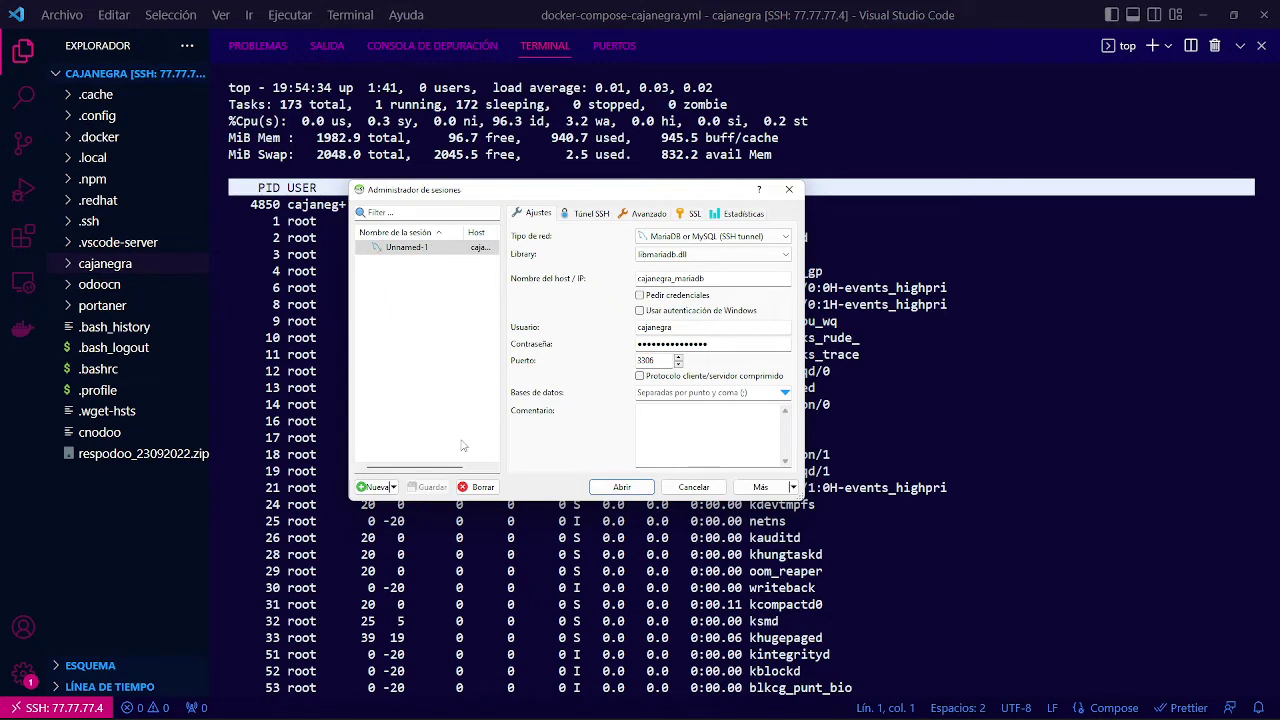
click(624, 490)
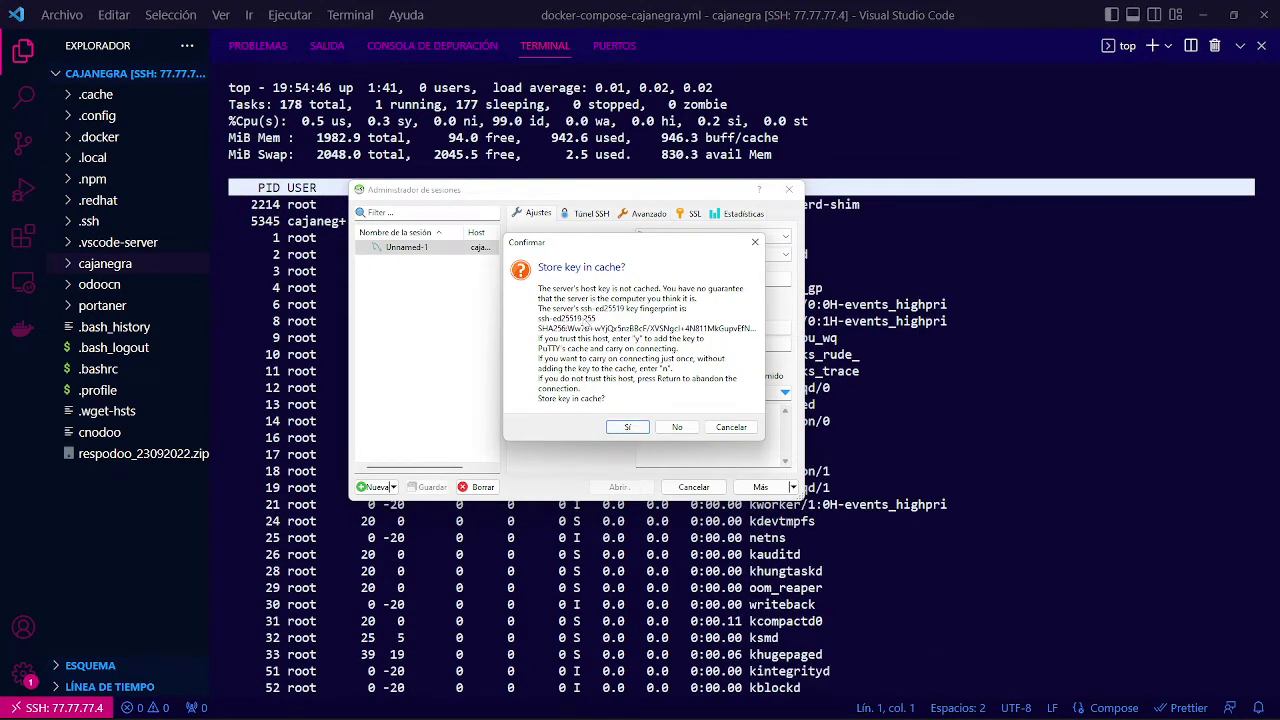
click(627, 428)
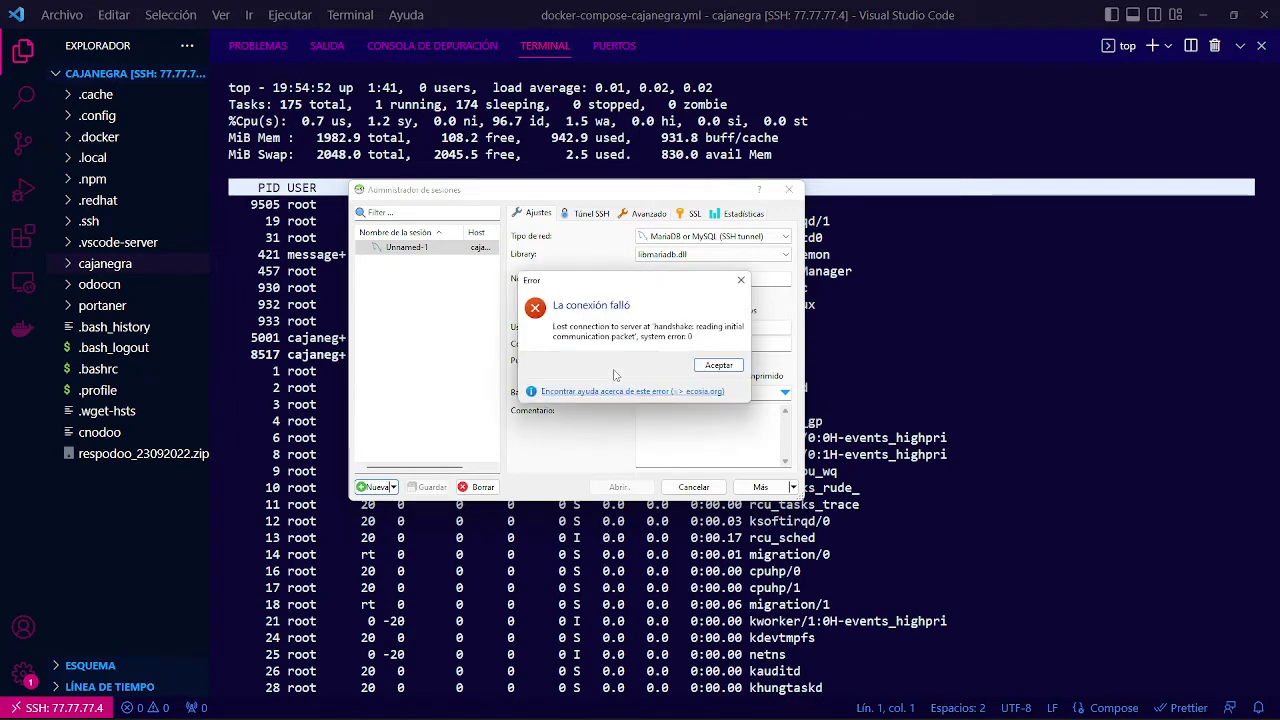
click(706, 366)
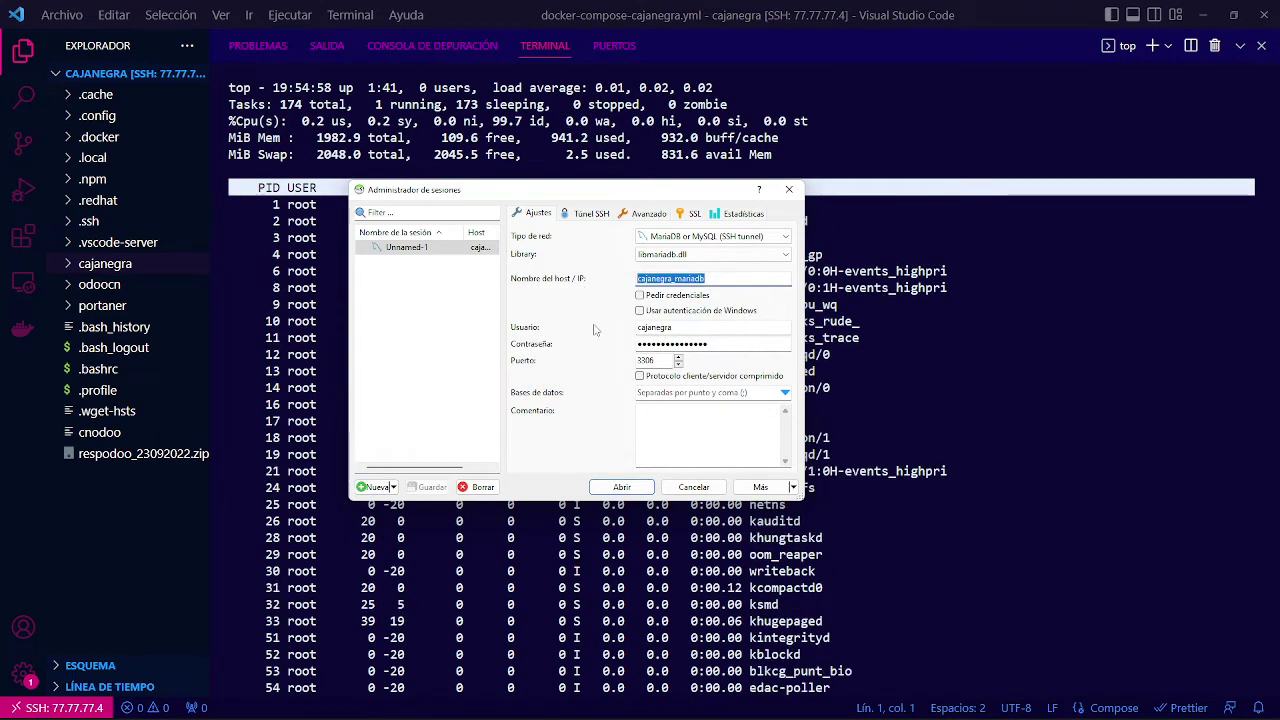
Change the database host to 77.77.77.4 and retry, which fails with a handshake error.
text(77.77.77.)
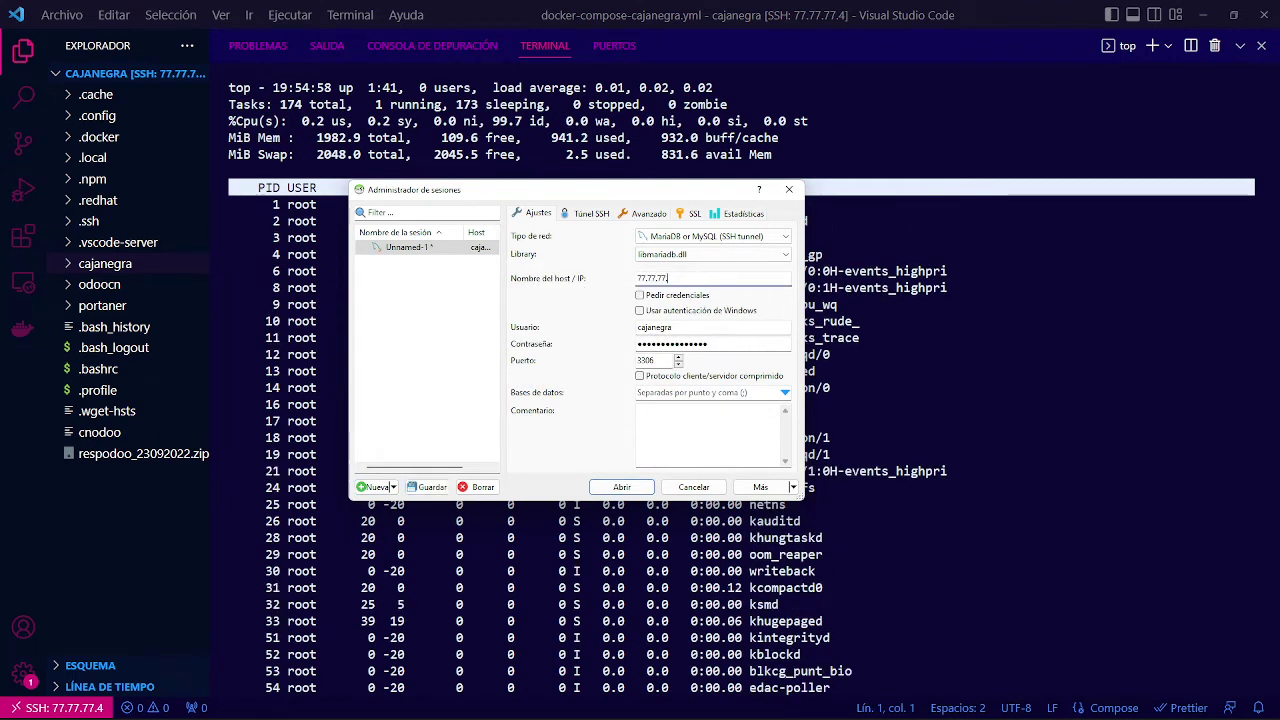
text(4)
click(621, 487)
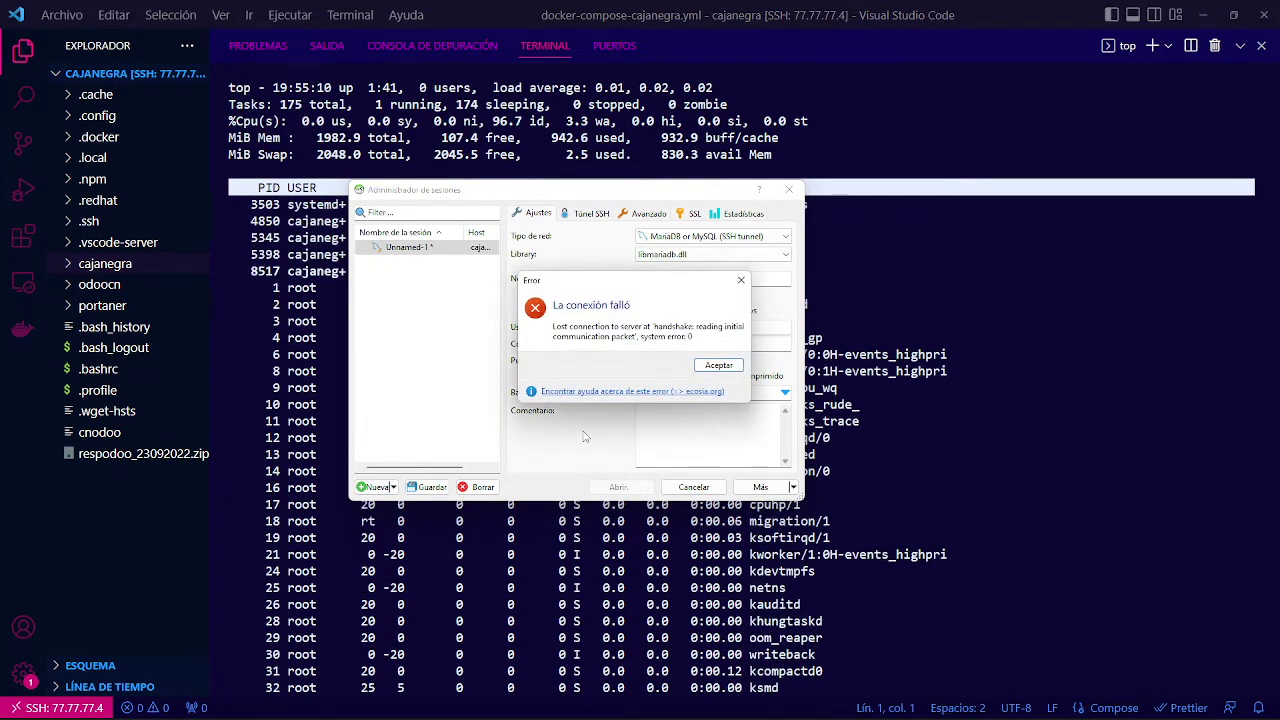
click(718, 367)
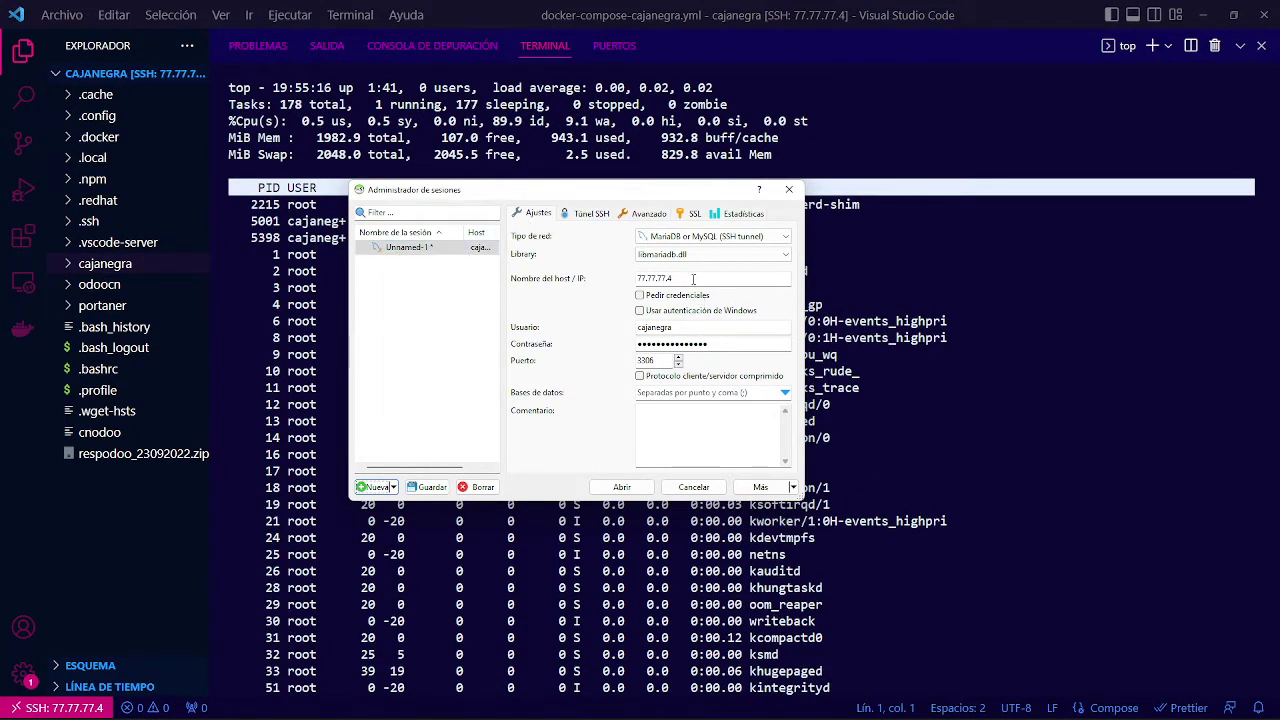
Set the database host to 177.177.177.6 from the compose file and try connecting; access is denied.
click(1238, 47)
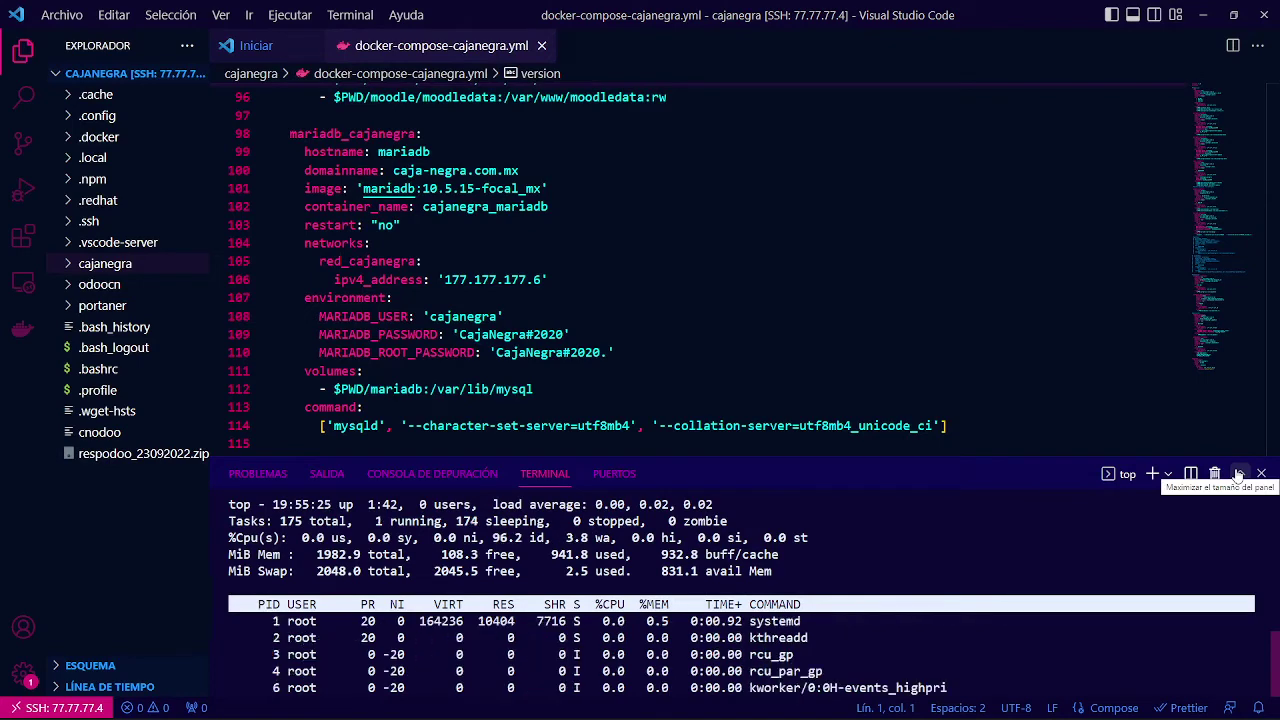
click(1238, 474)
key(alt+Tab)
double_click(695, 277)
text(177.177.177.6)
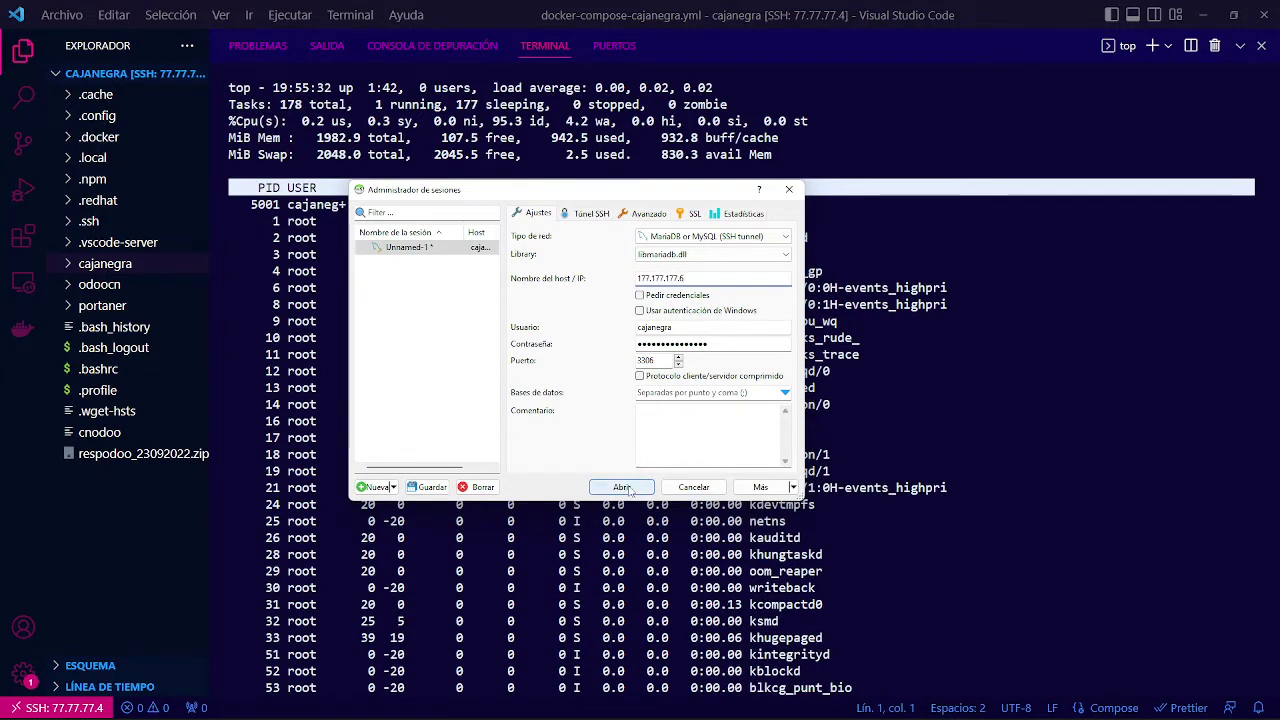
click(622, 487)
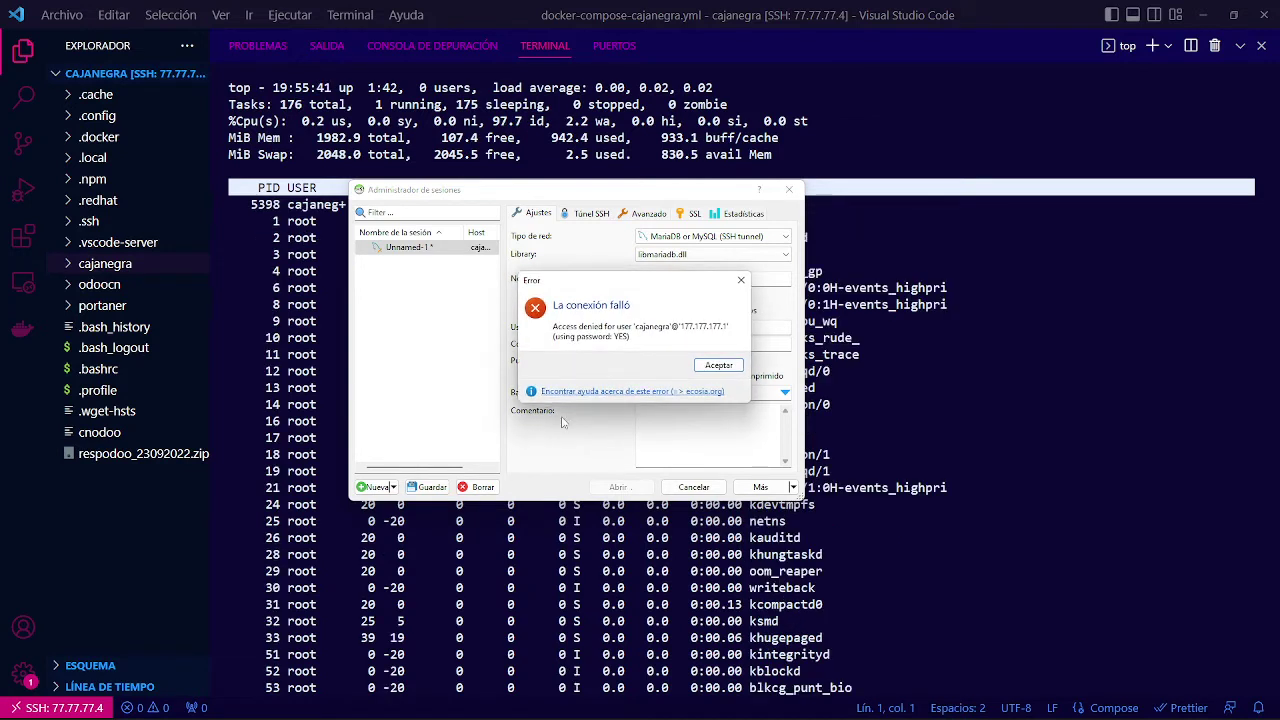
click(718, 366)
Re-enter the database password and retry, getting access denied again.
click(712, 346)
drag(712, 346, 522, 348)
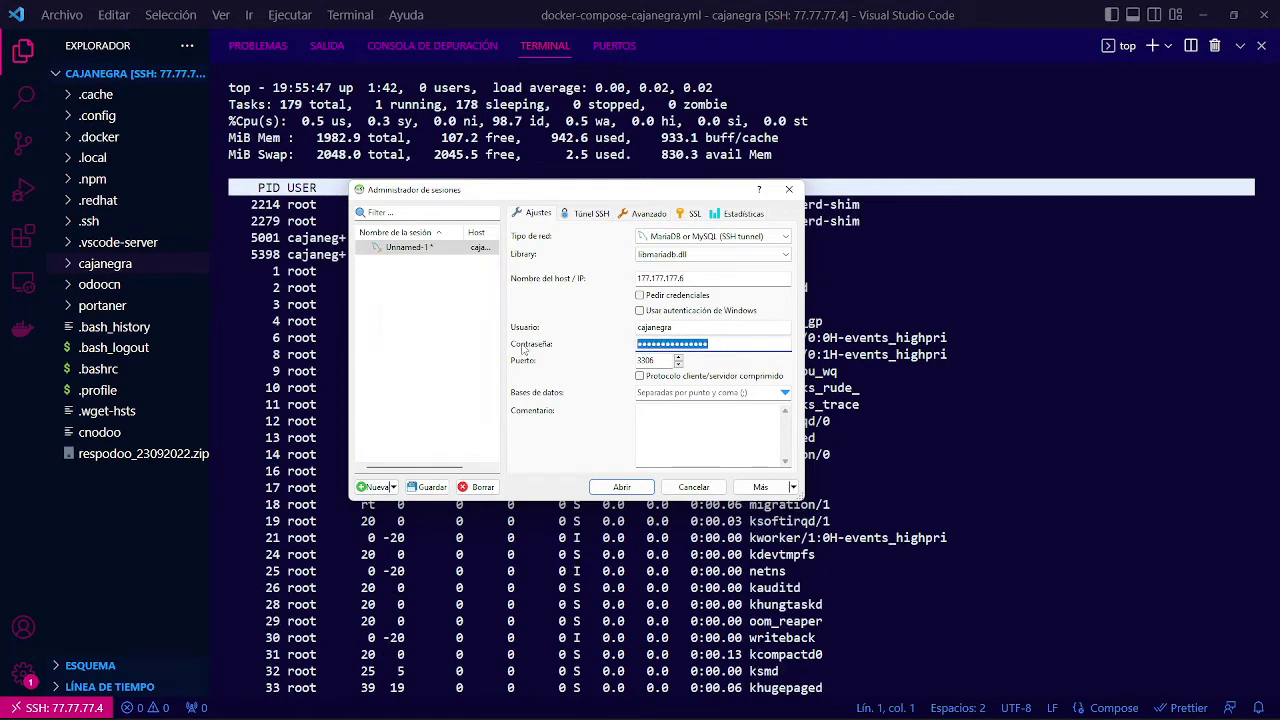
text(••••)
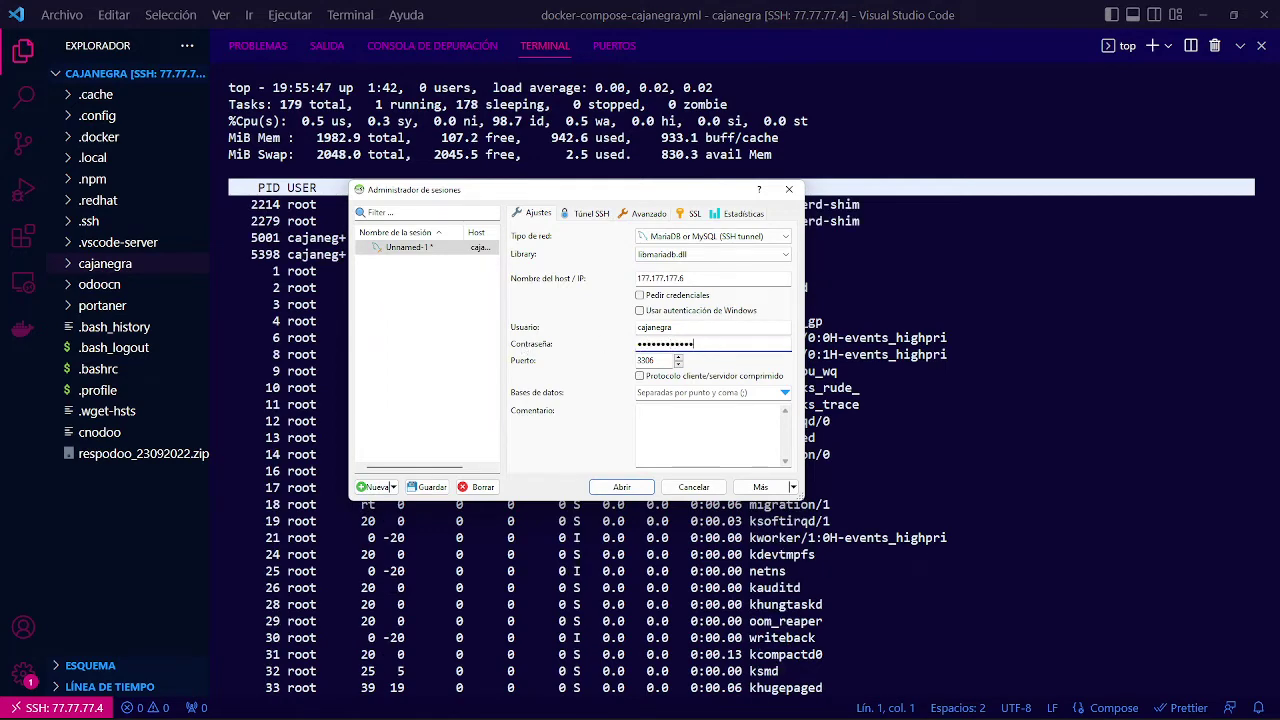
click(634, 488)
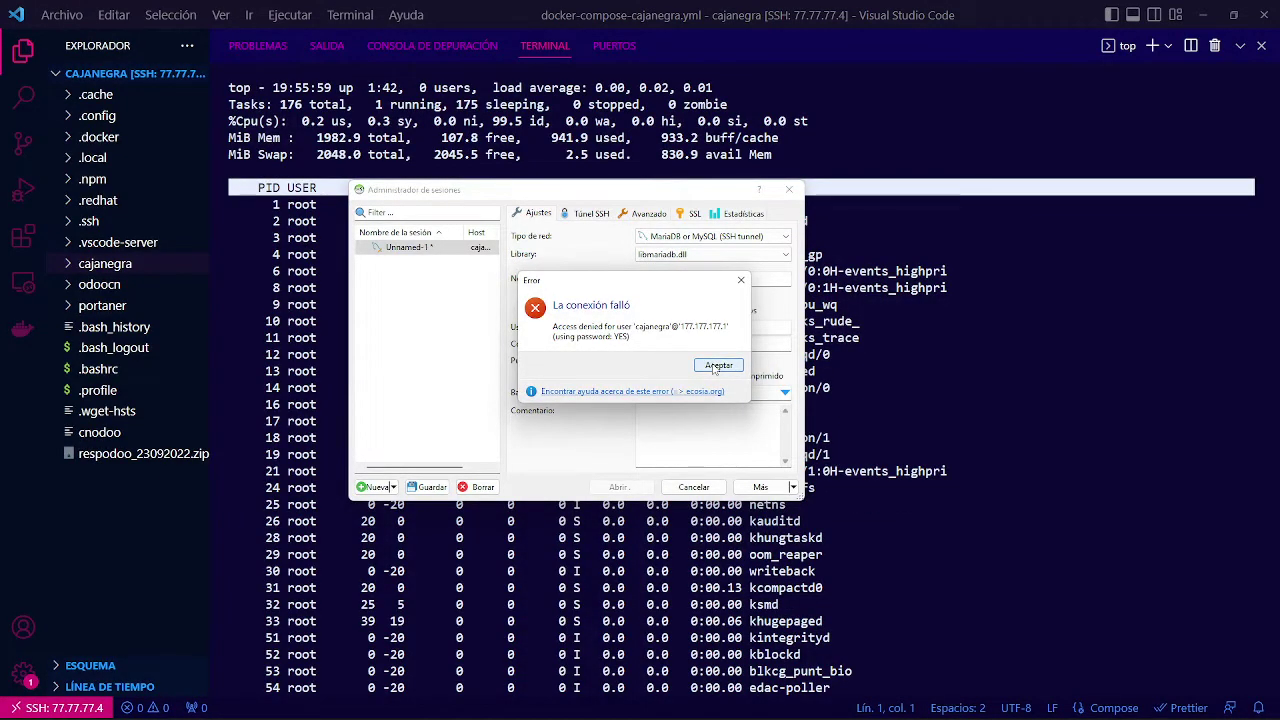
click(716, 366)
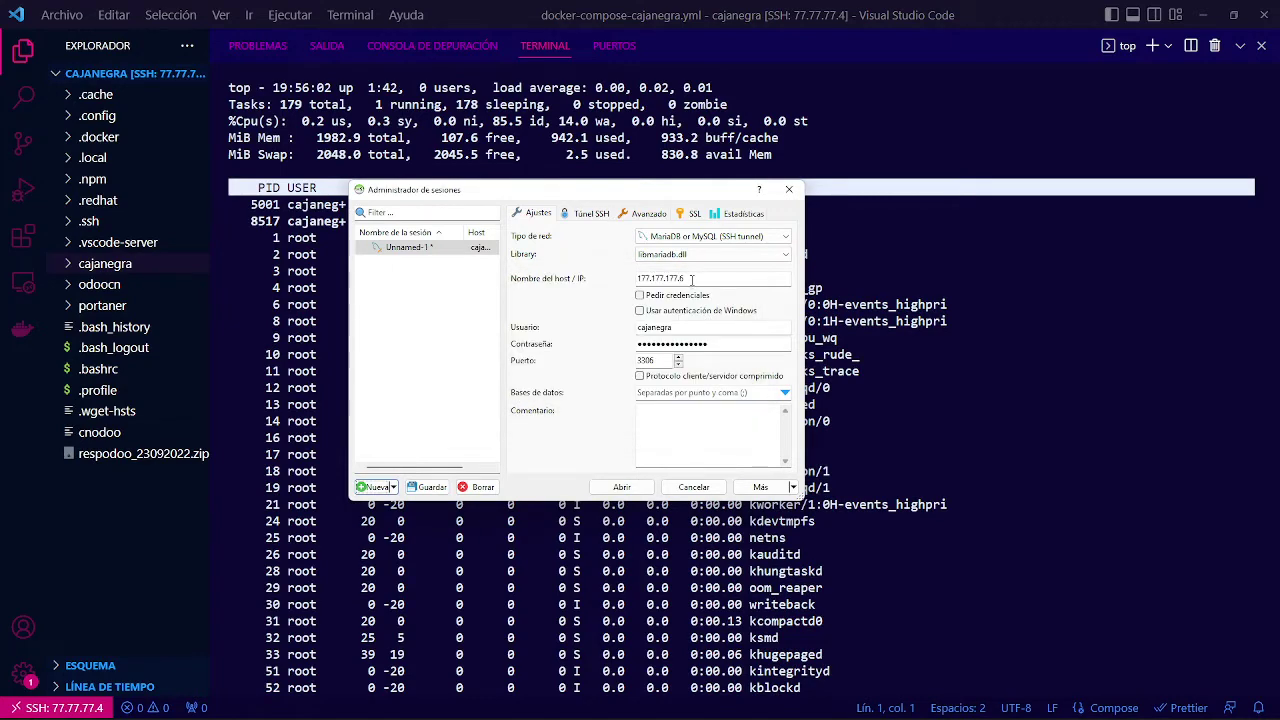
Review the docker-compose file in VS Code again.
click(1240, 45)
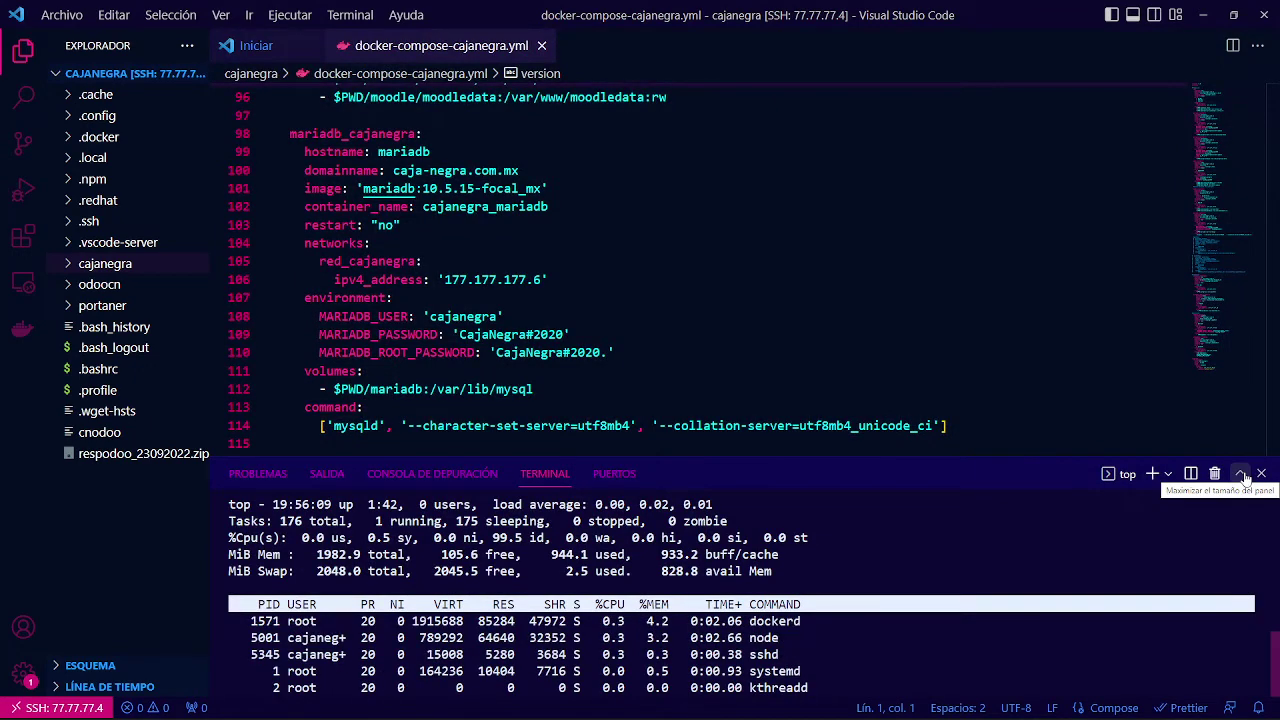
click(1241, 474)
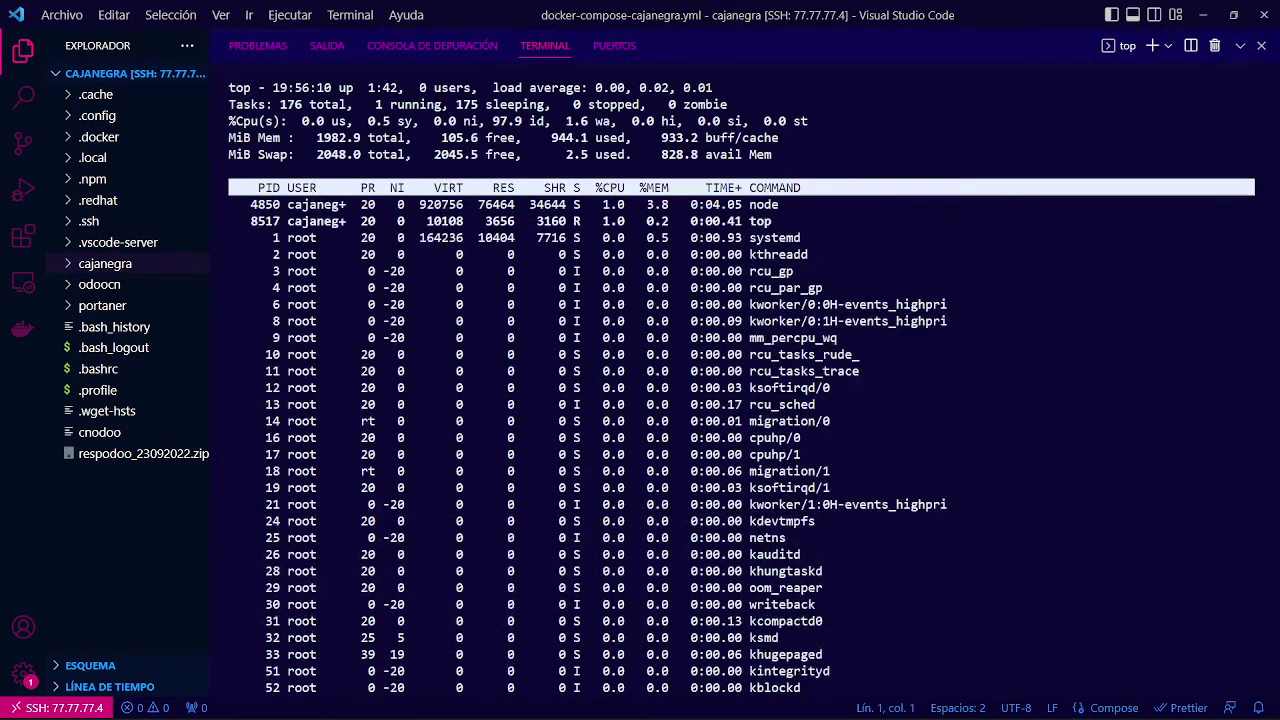
click(1241, 45)
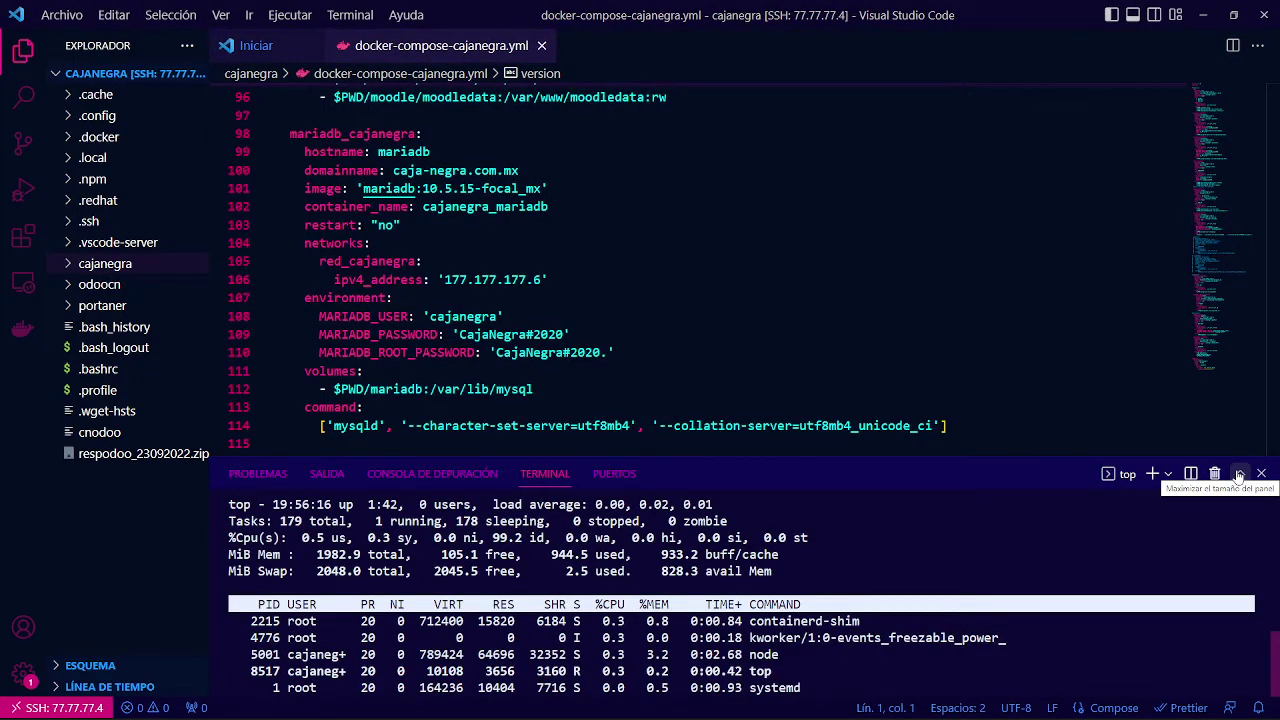
click(1239, 474)
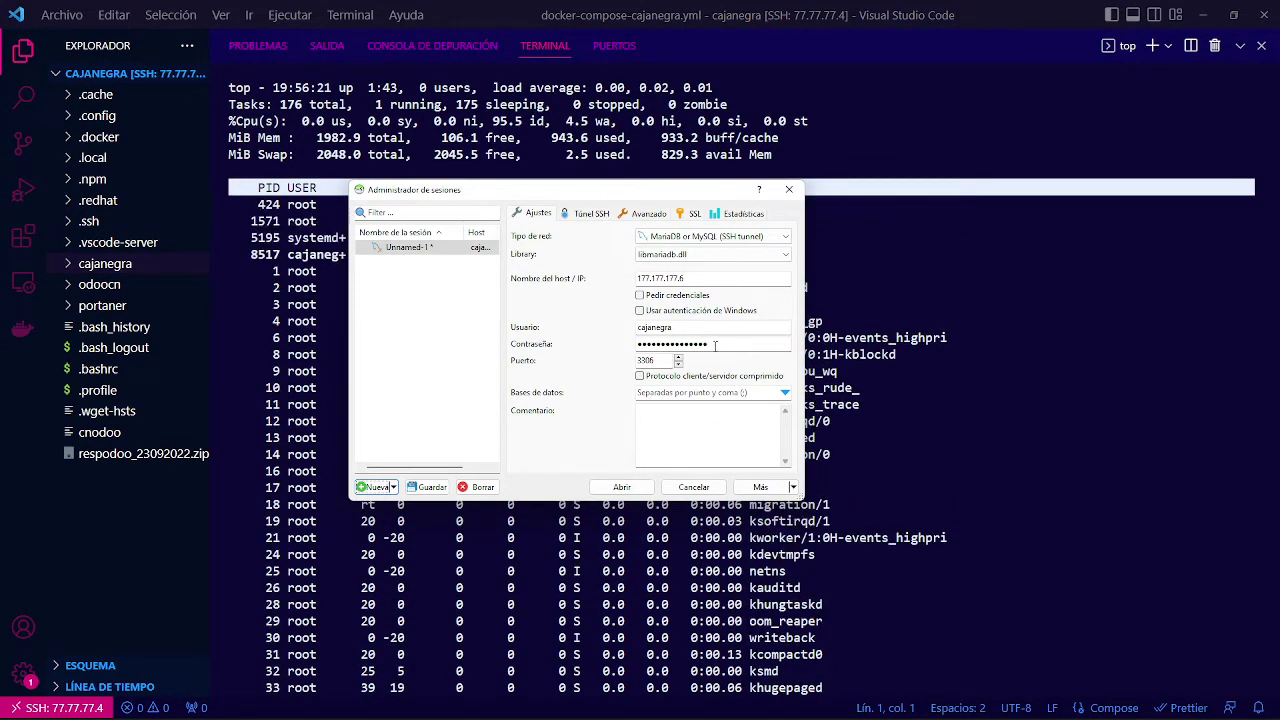
Connect to the MariaDB server at 177.177.177.6 and save the modified session settings.
key(Tab)
key(ctrl+v)
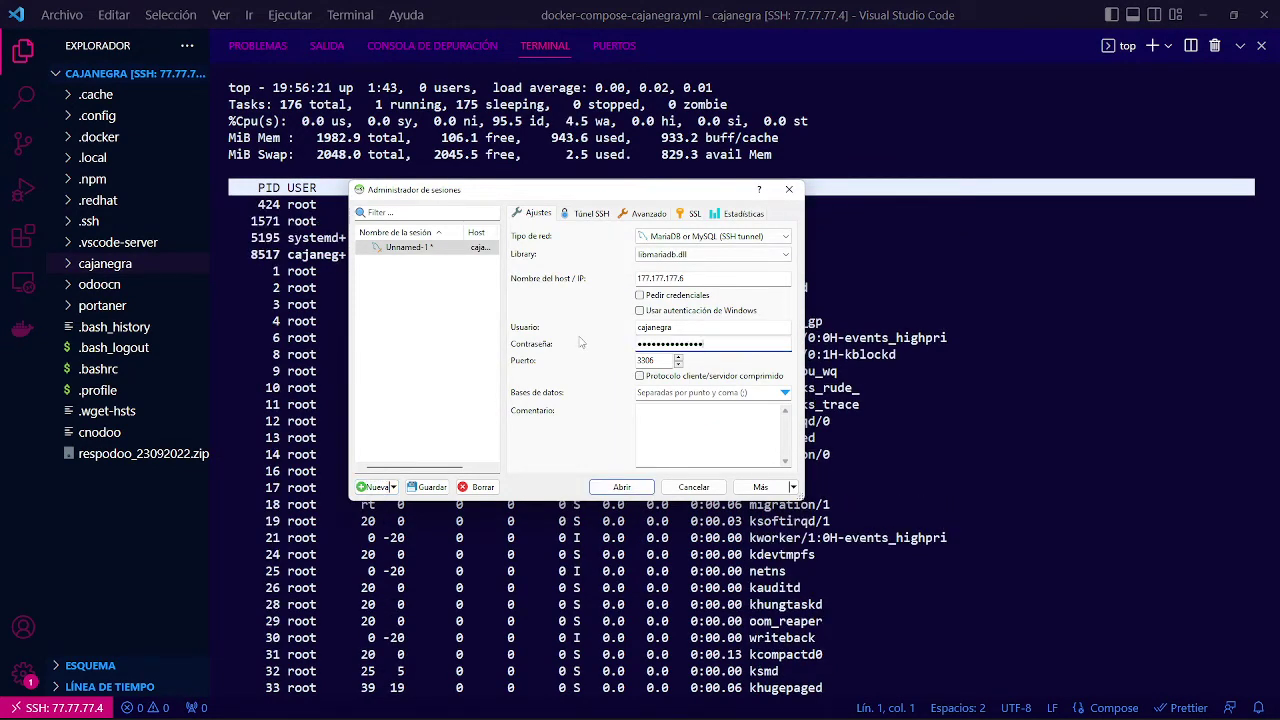
click(621, 486)
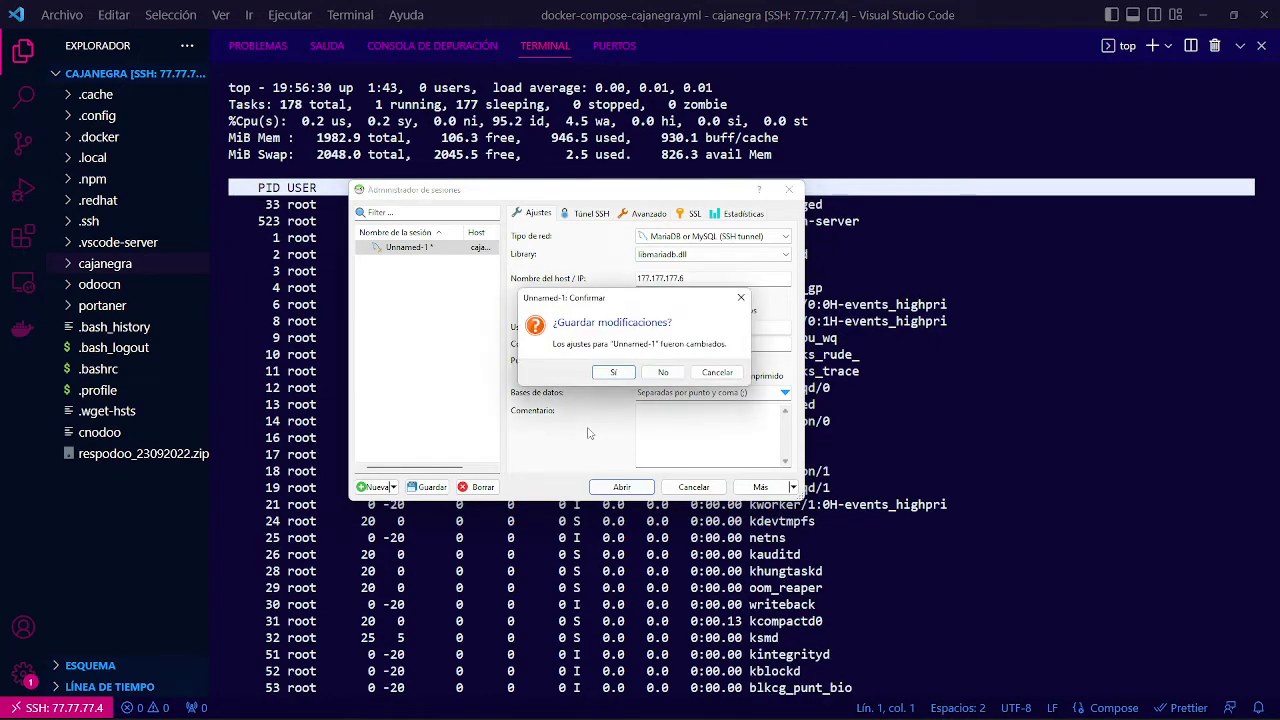
click(626, 374)
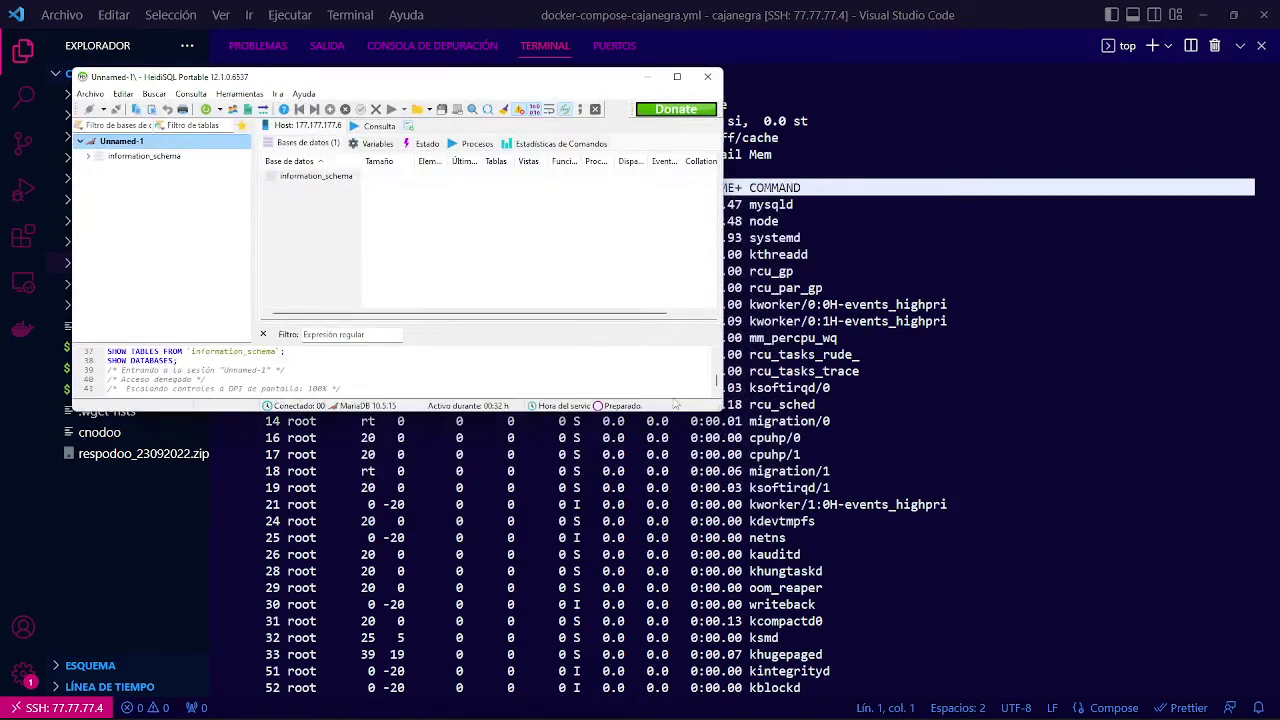
Enlarge the main window and expand then collapse the information_schema database.
drag(721, 410, 970, 520)
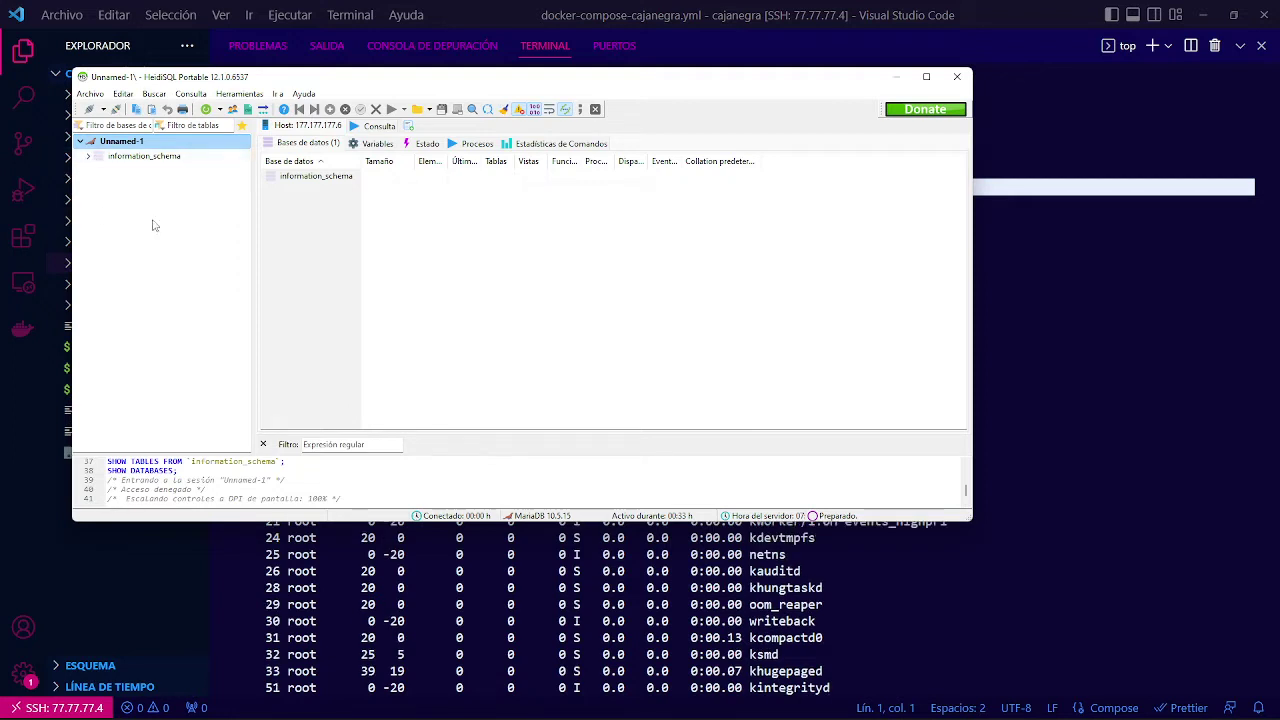
click(87, 156)
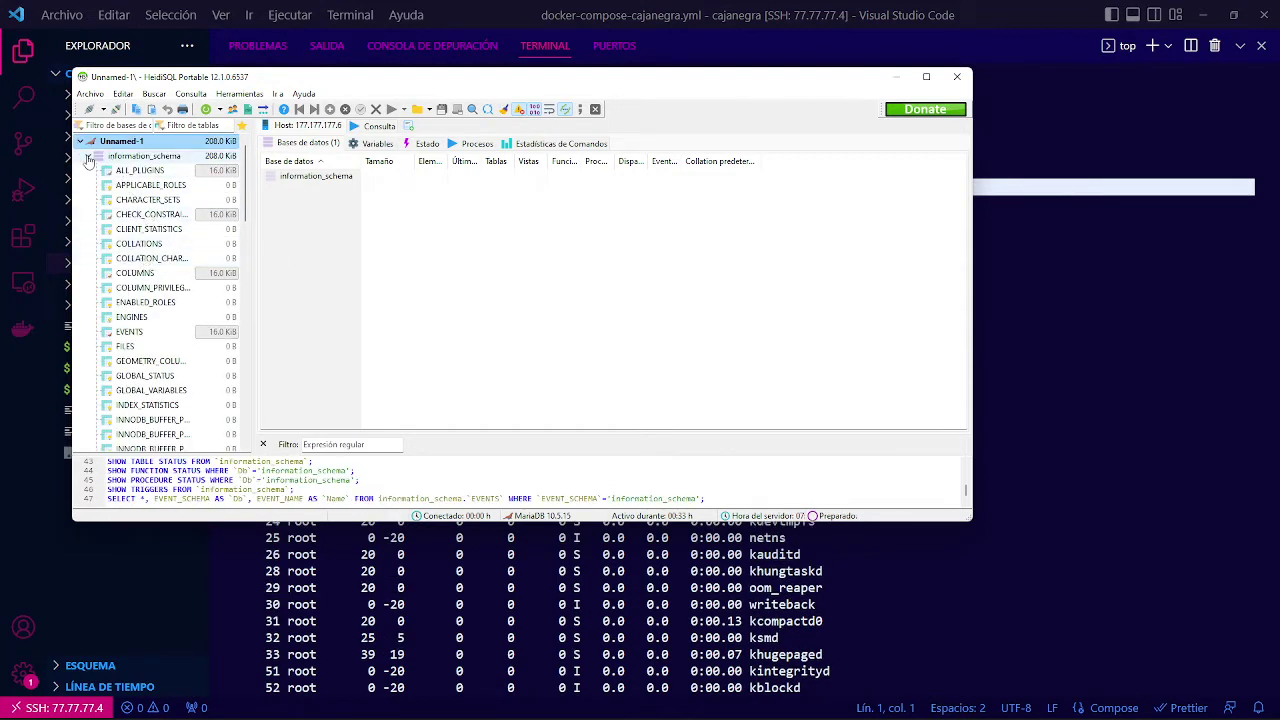
click(87, 157)
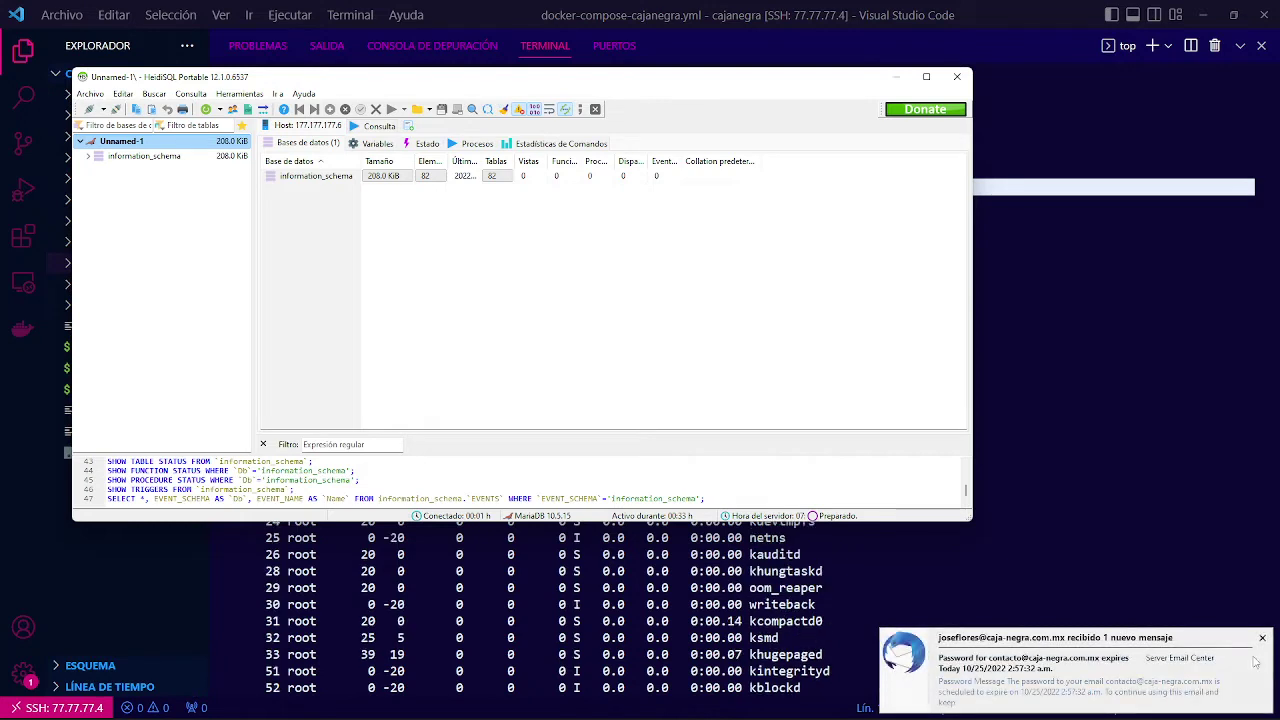
click(1262, 637)
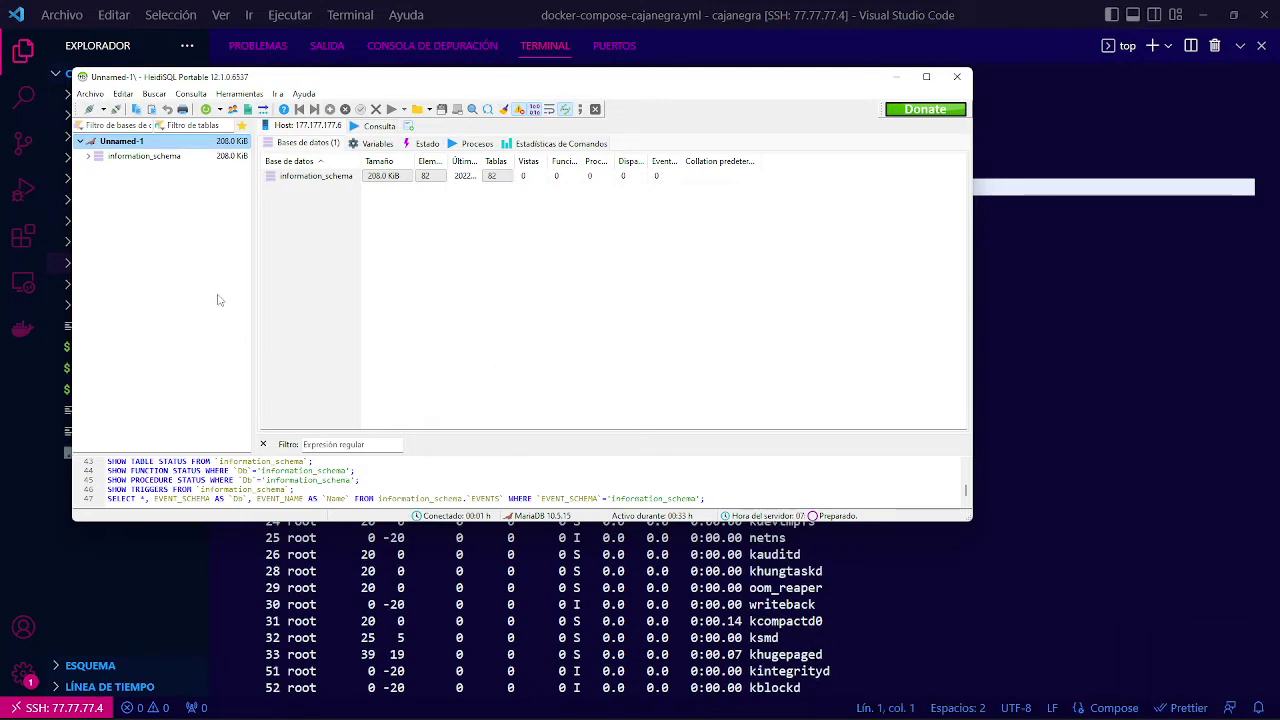
Switch to pgAdmin 4, widen the dashboard, and open the Register - Server dialog.
key(super+Tab)
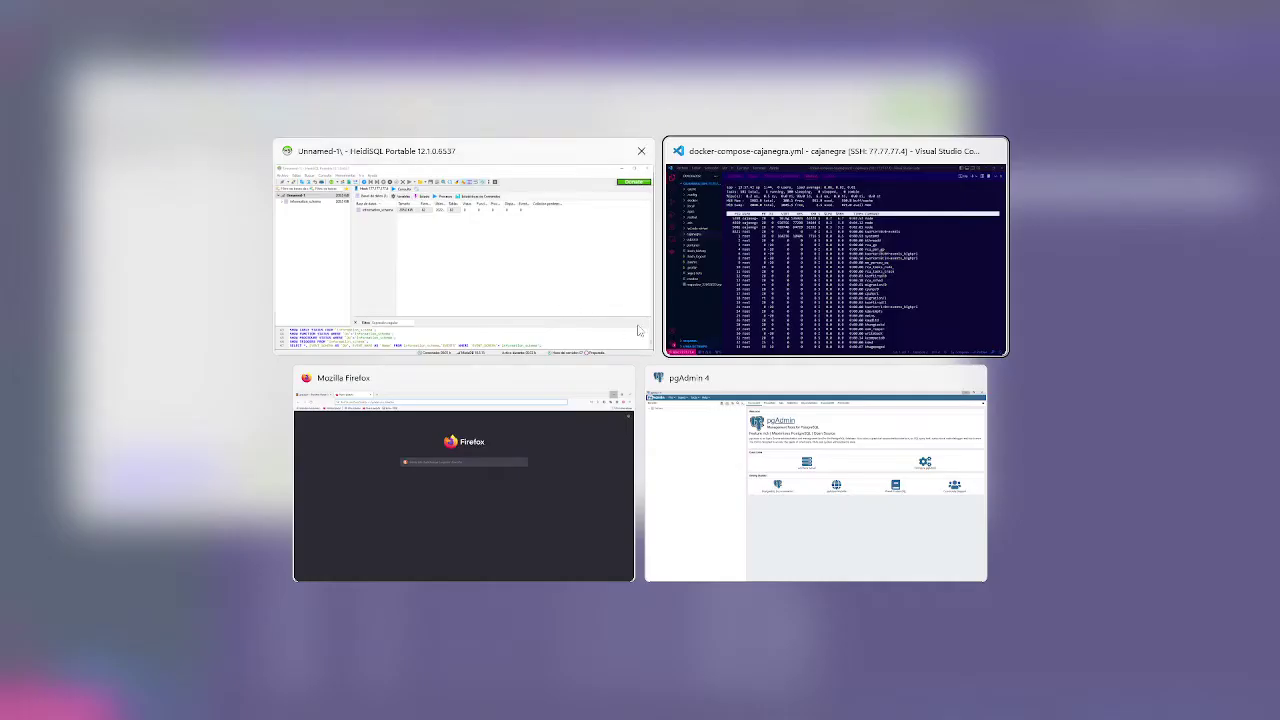
click(766, 456)
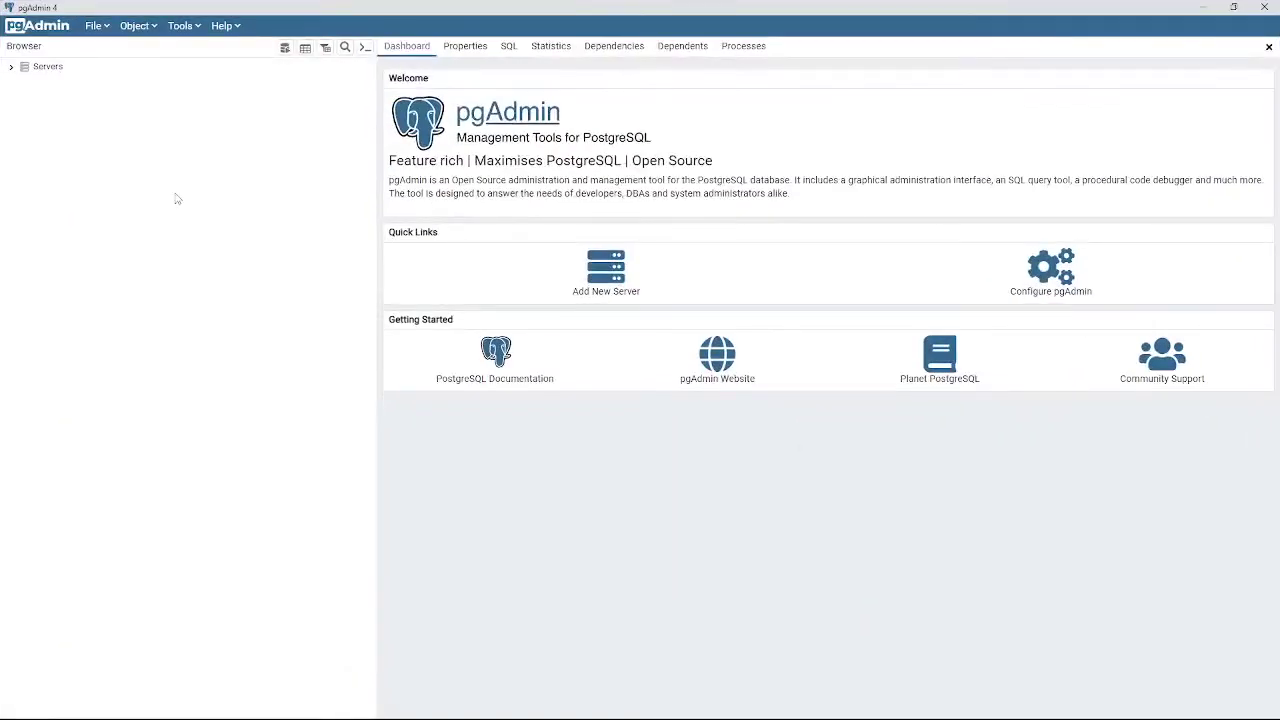
drag(377, 201, 193, 203)
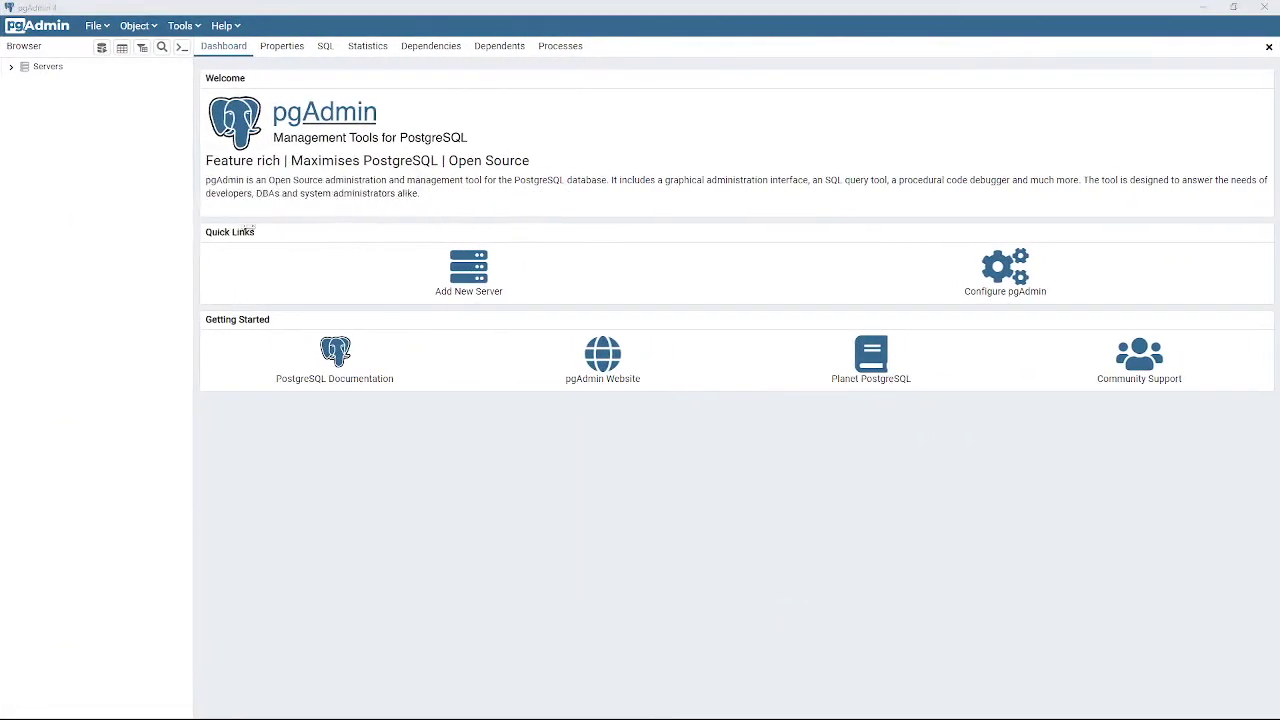
click(469, 291)
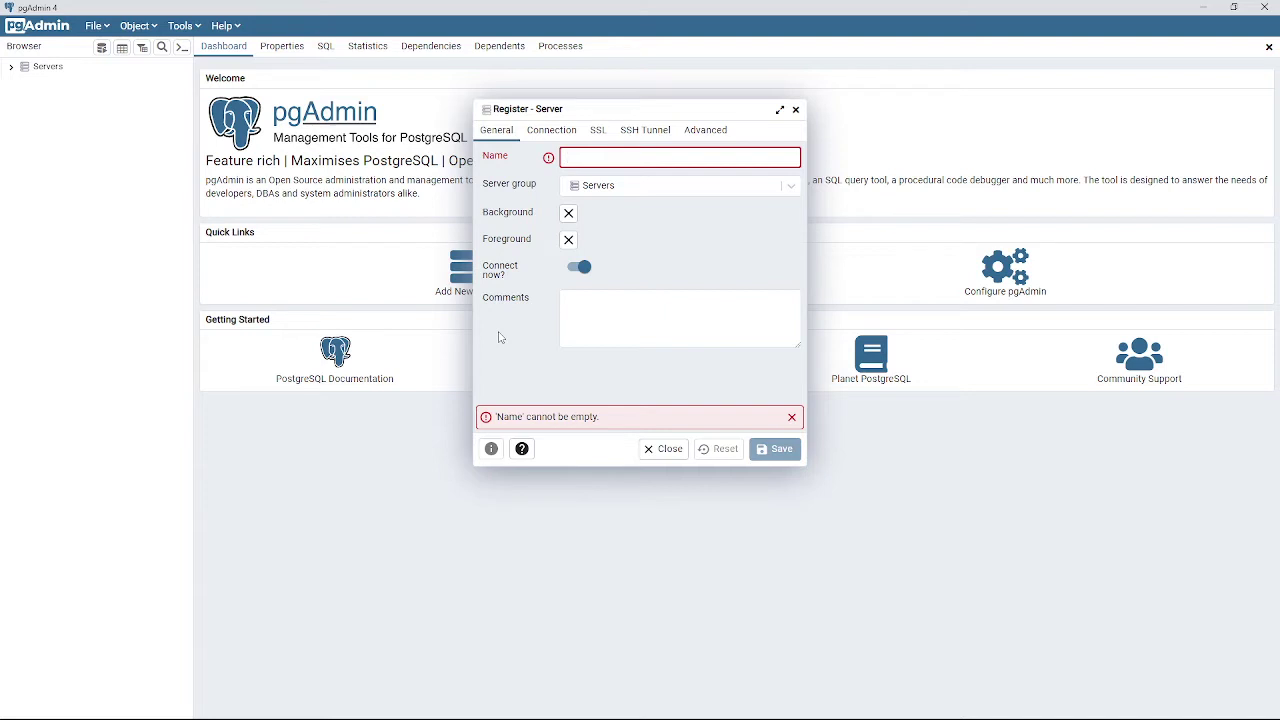
Name the server pruebassh and move to the Host name/address field on the Connection tab.
click(639, 159)
text(pruebassh)
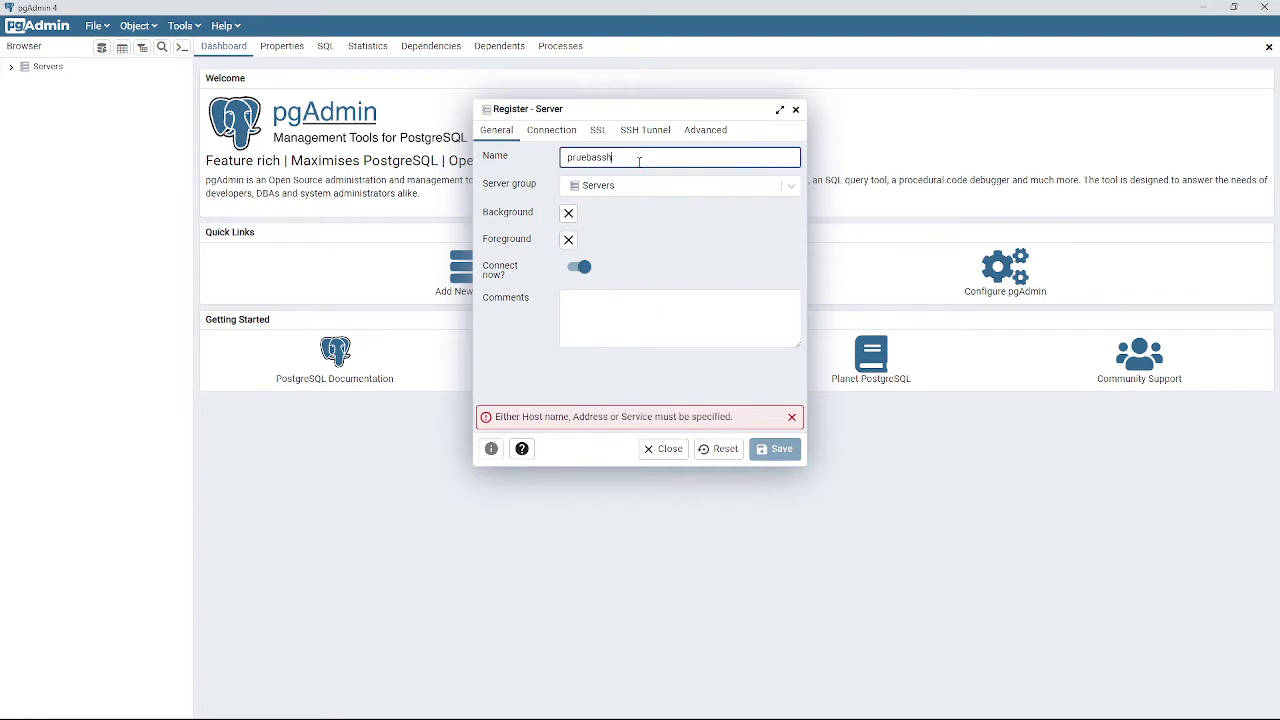
click(628, 317)
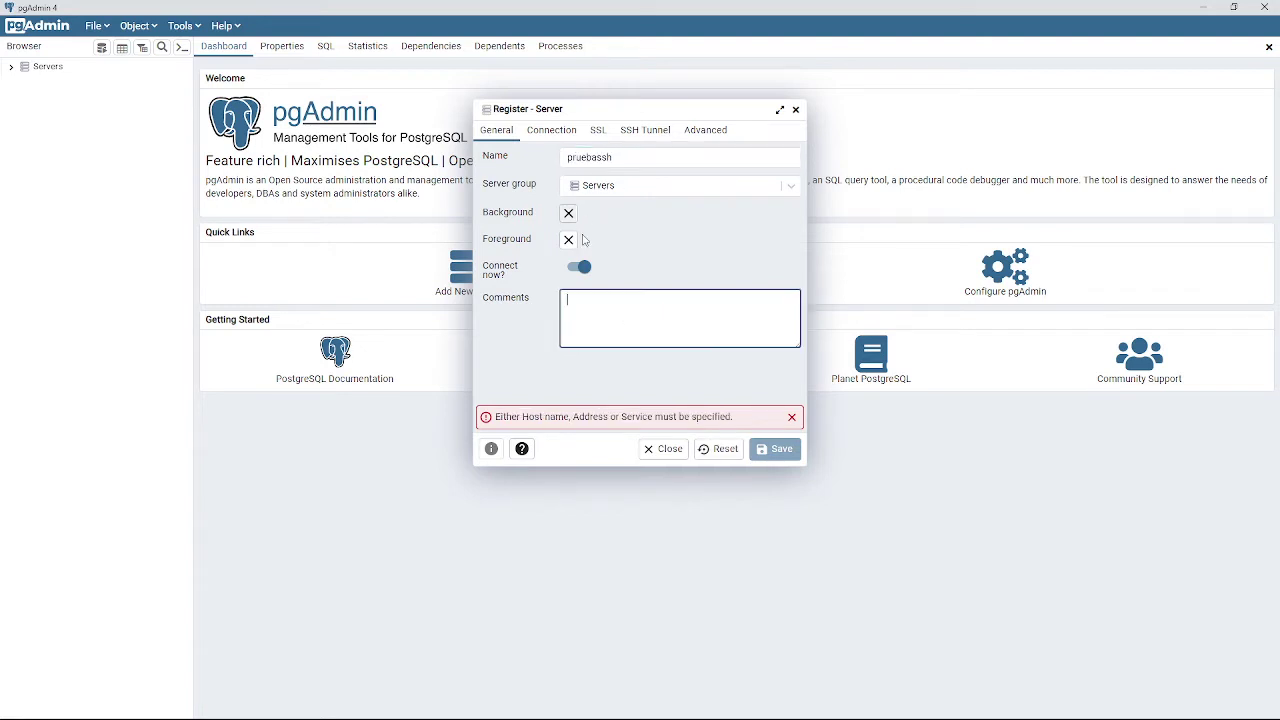
click(540, 130)
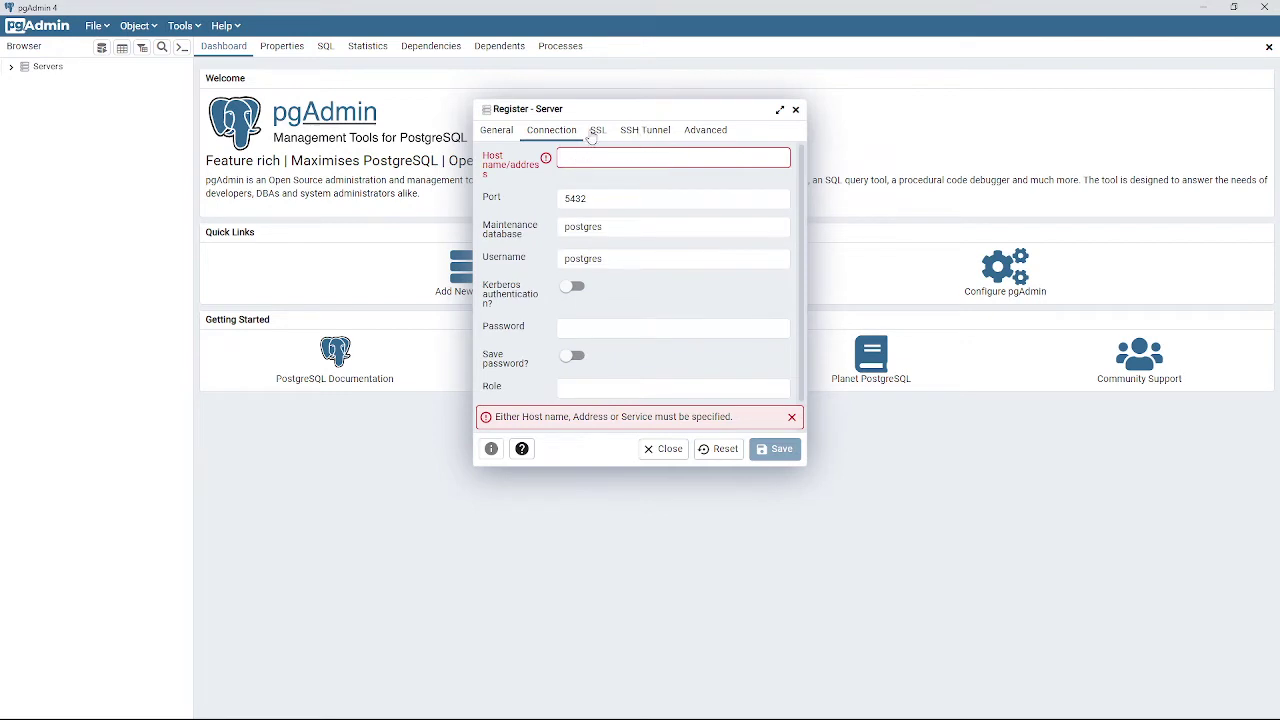
click(593, 165)
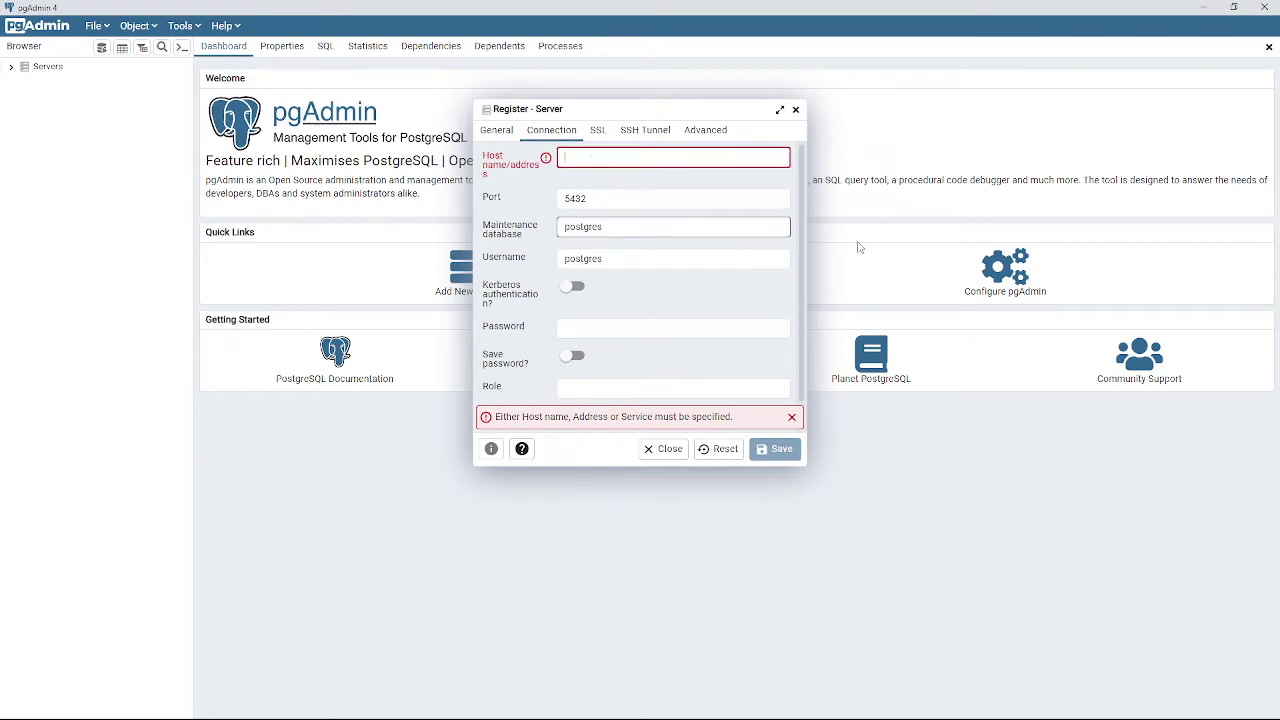
Look up the PostgreSQL container IP in the compose file and type host 177.177.177.4.
key(alt+Tab)
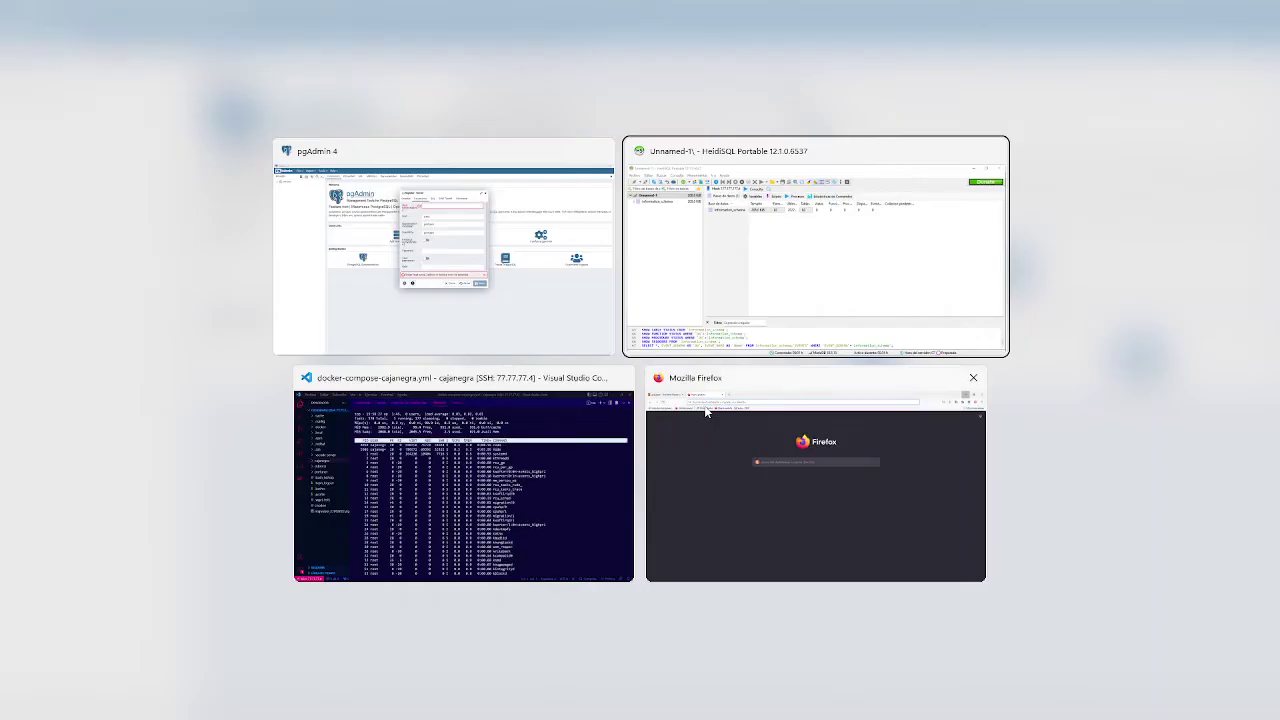
click(466, 476)
click(1238, 47)
scroll(700, 260, up, 15)
scroll(700, 260, up, 1)
scroll(700, 260, down, 1)
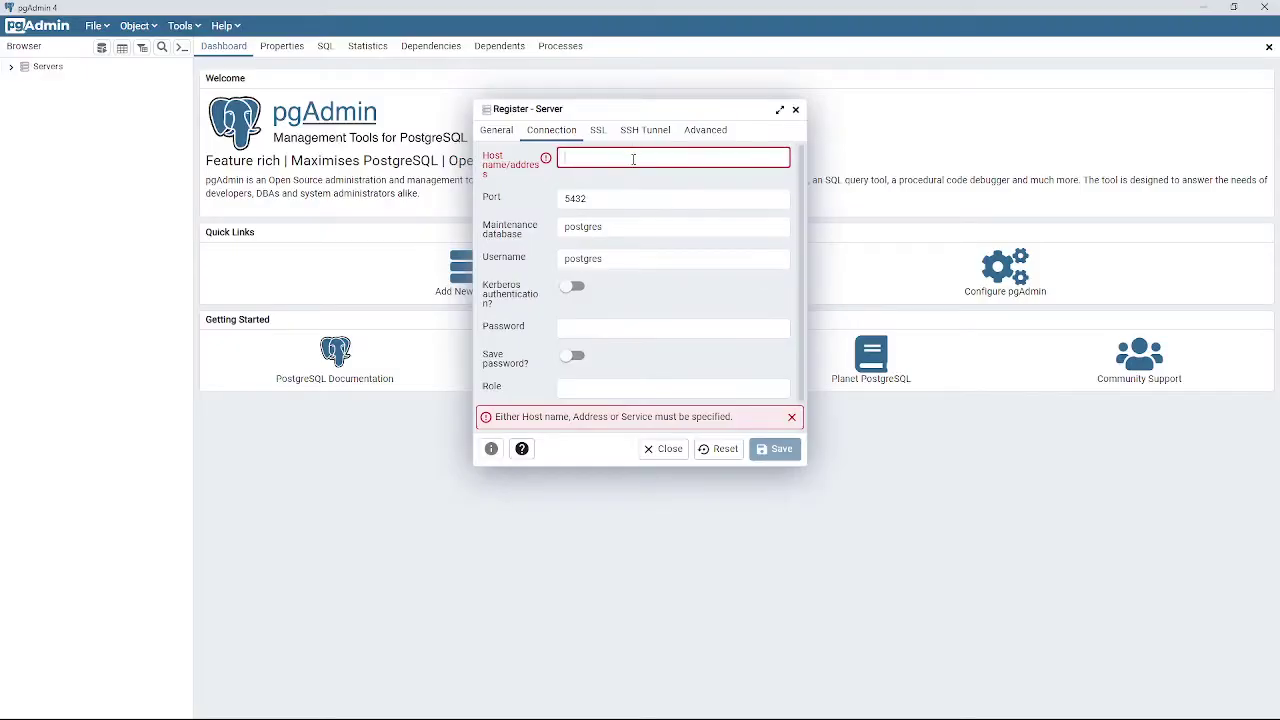
text(177.177)
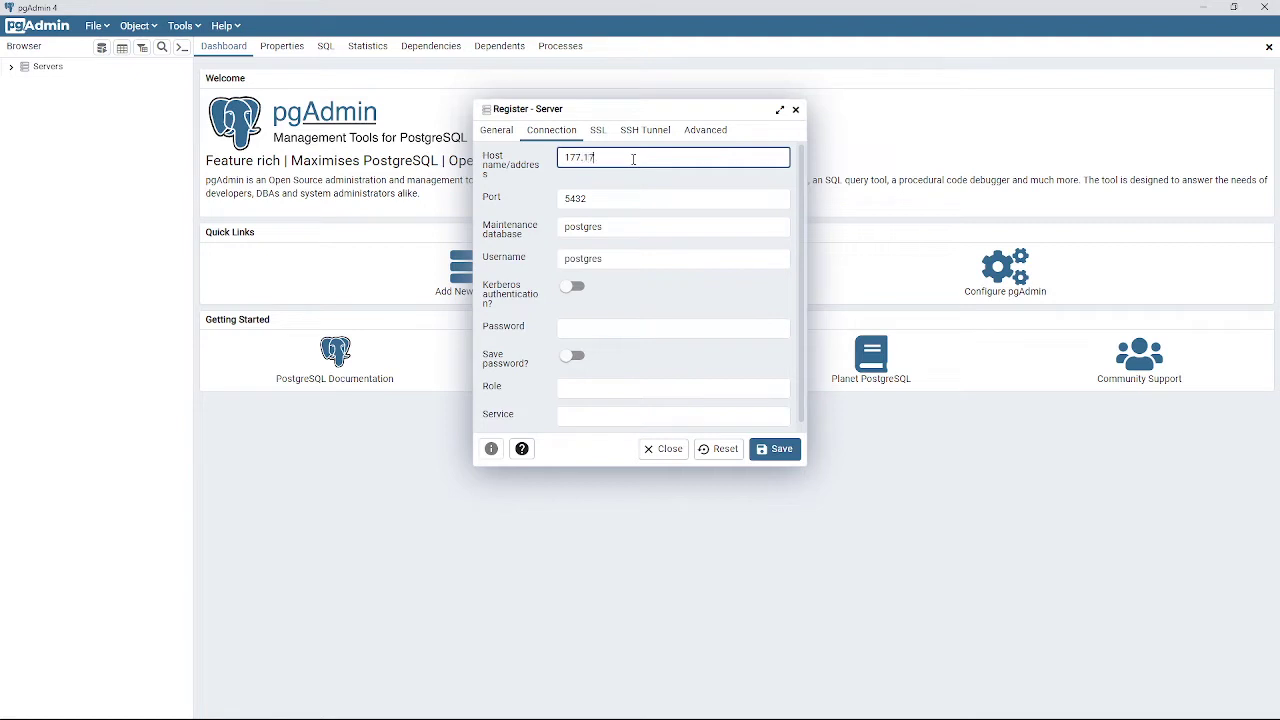
text(.177.4)
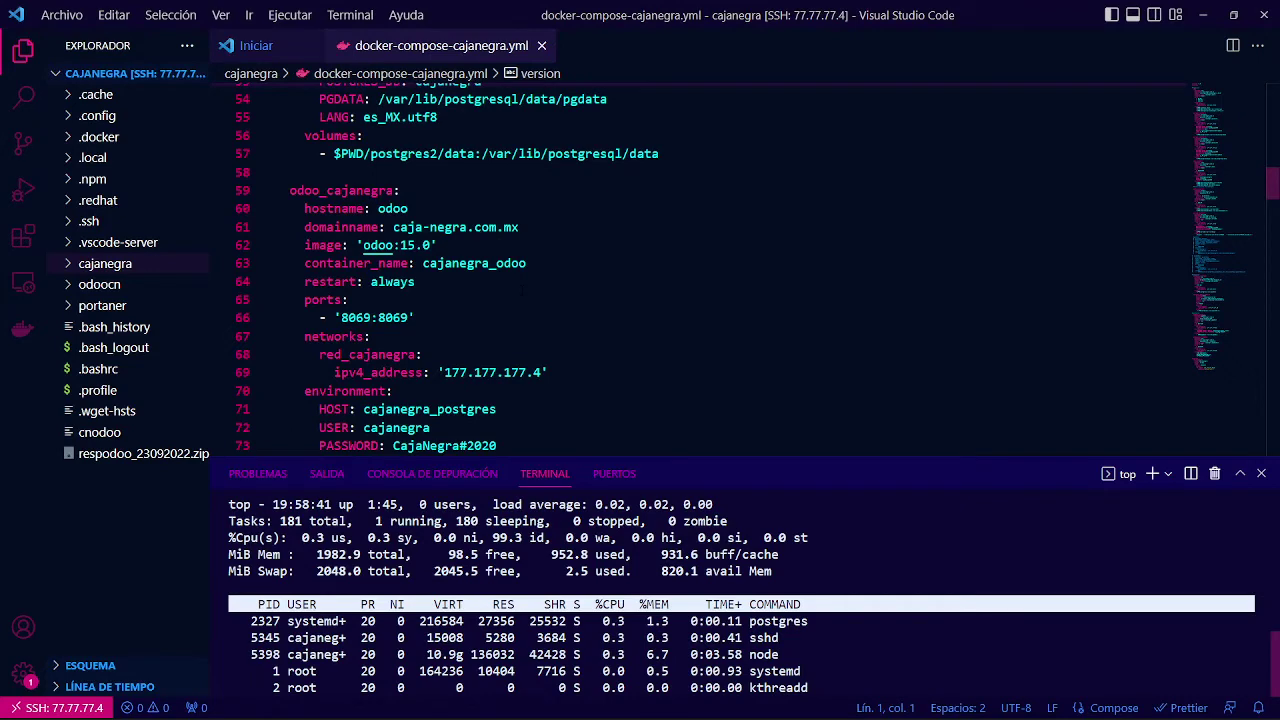
Scroll the compose file to the postgres_cajanegra service showing ipv4_address 177.177.177.3.
scroll(700, 270, down, 1)
scroll(700, 270, up, 9)
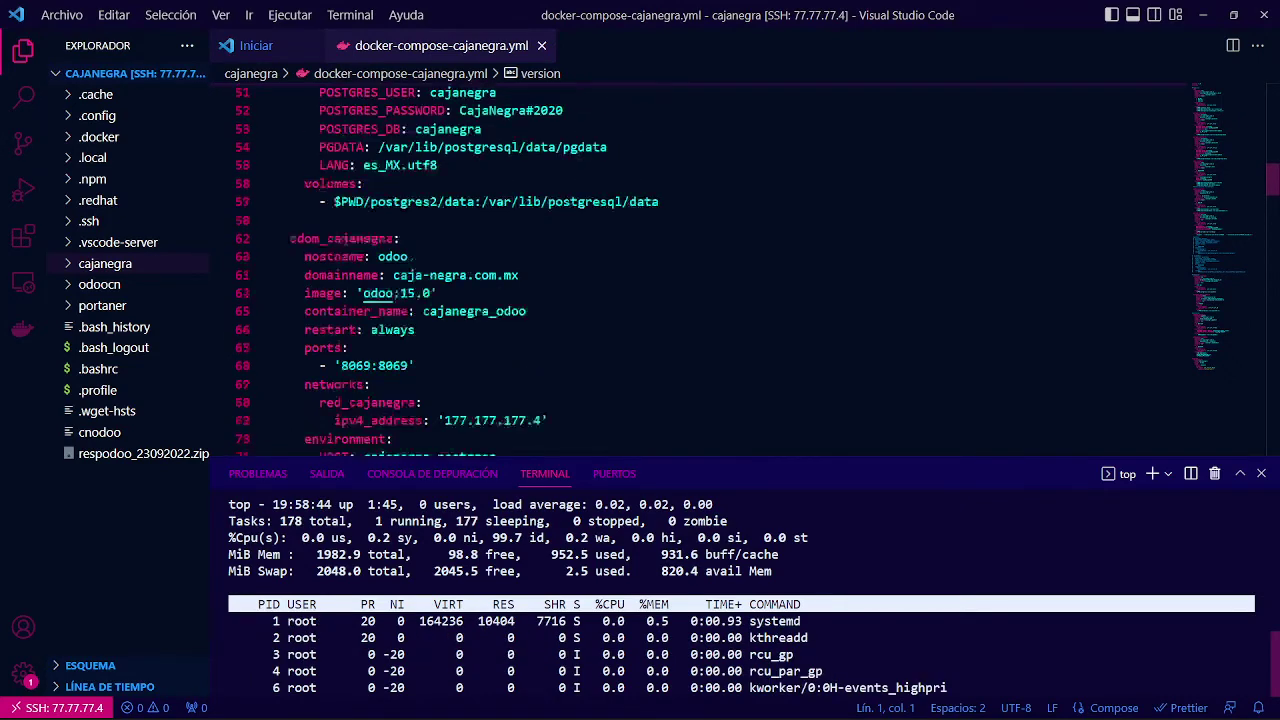
scroll(700, 270, up, 3)
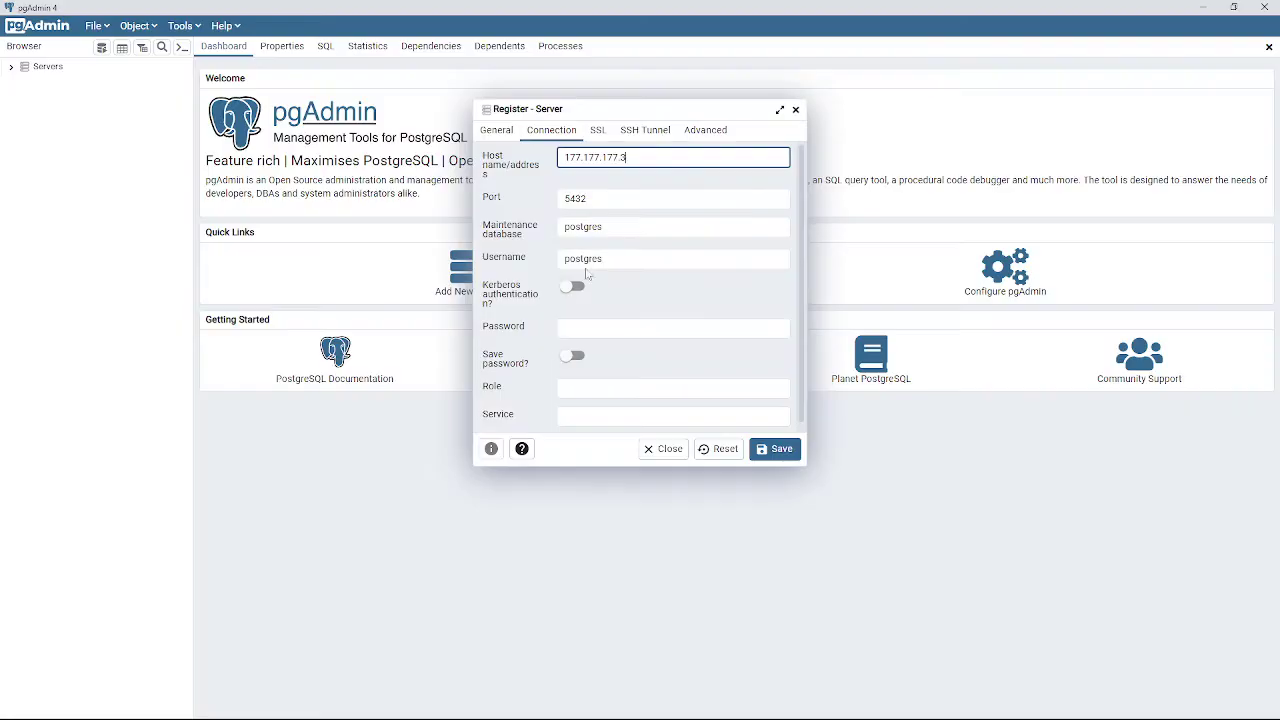
click(600, 226)
Enter the database username and password, keeping the maintenance database as postgres.
drag(604, 226, 414, 232)
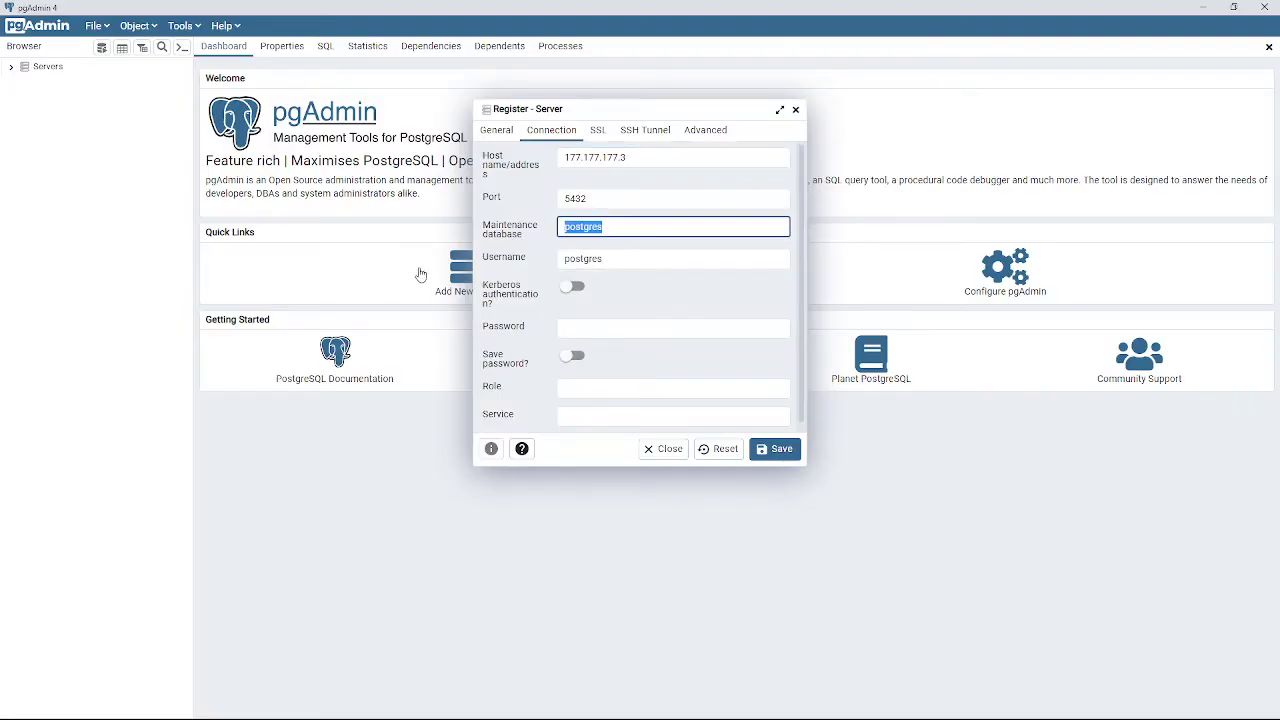
text(cajanegra)
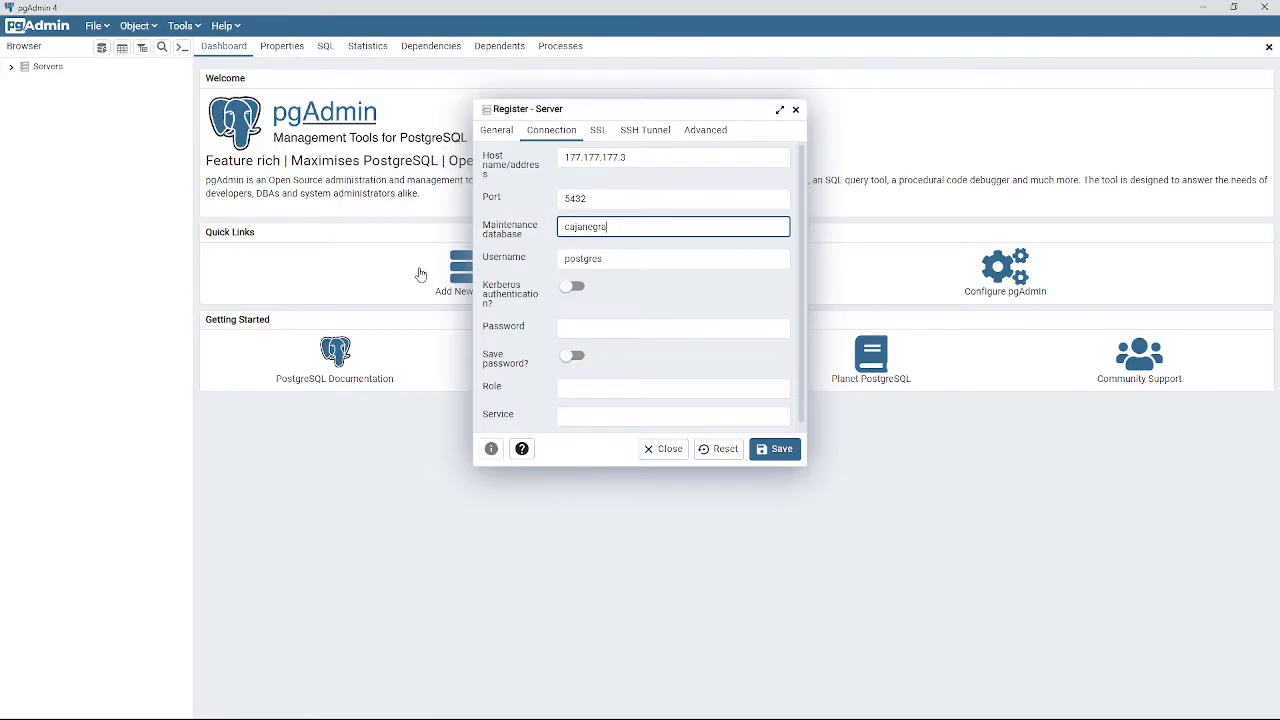
key(ctrl+z)
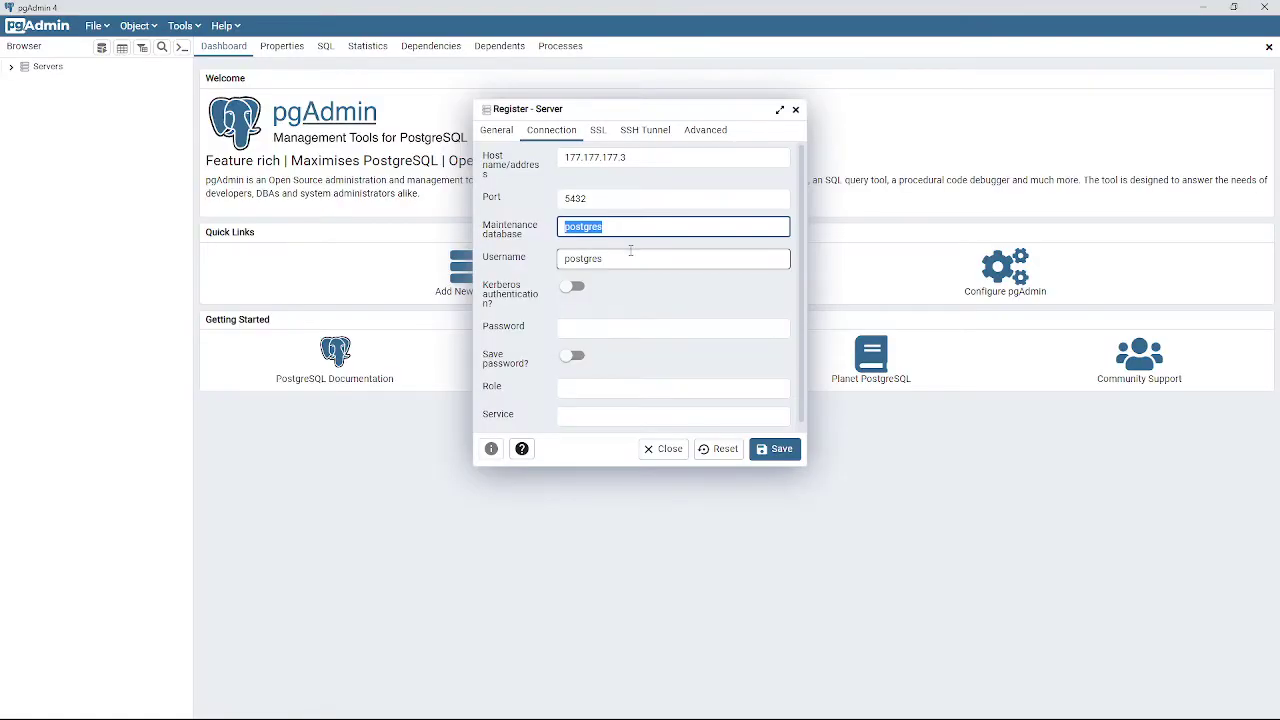
key(Tab)
text(cajanegra)
key(Tab)
text(•••••••••••••)
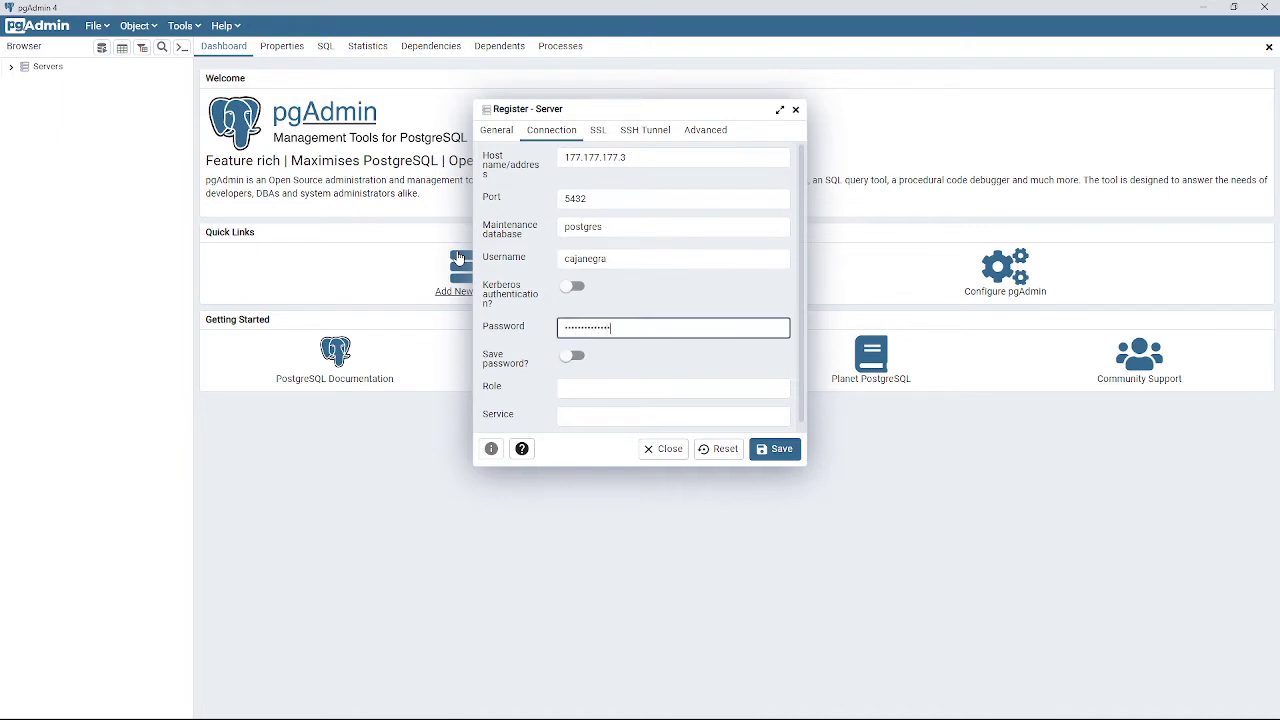
click(631, 132)
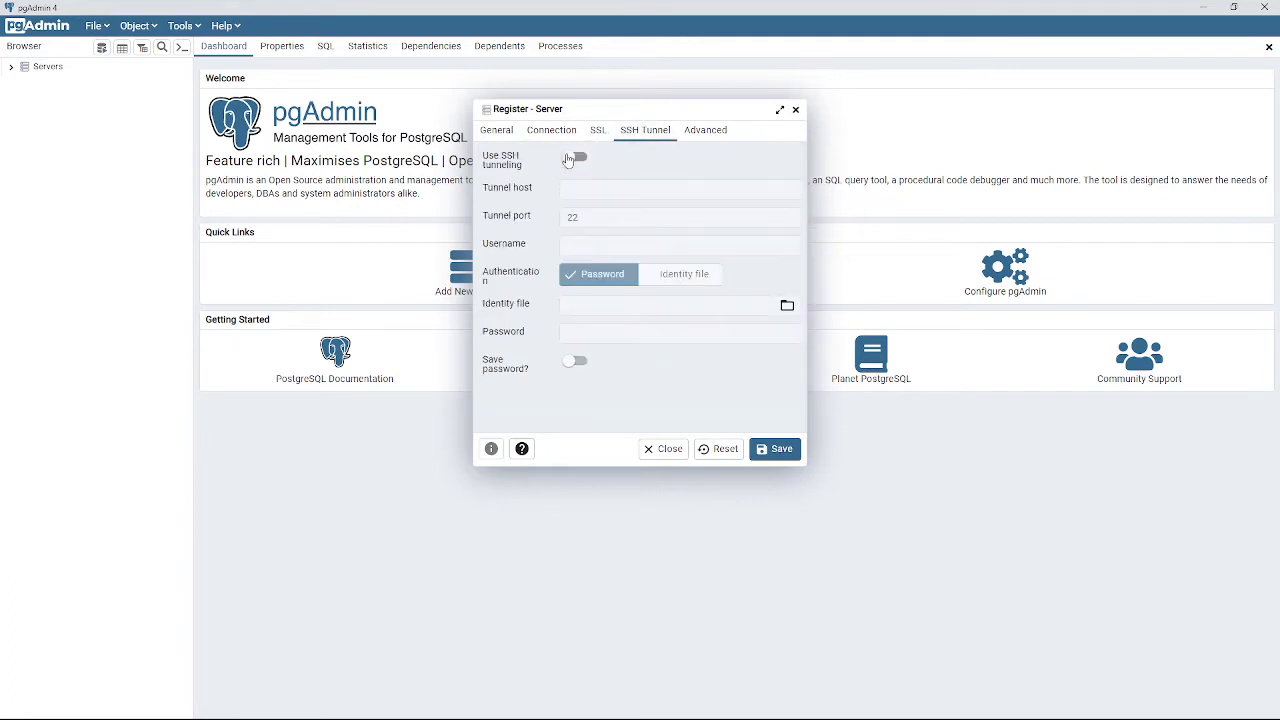
Enable SSH tunneling to 77.77.77.4 port 22 with the tunnel username and password, then save.
click(578, 158)
click(594, 190)
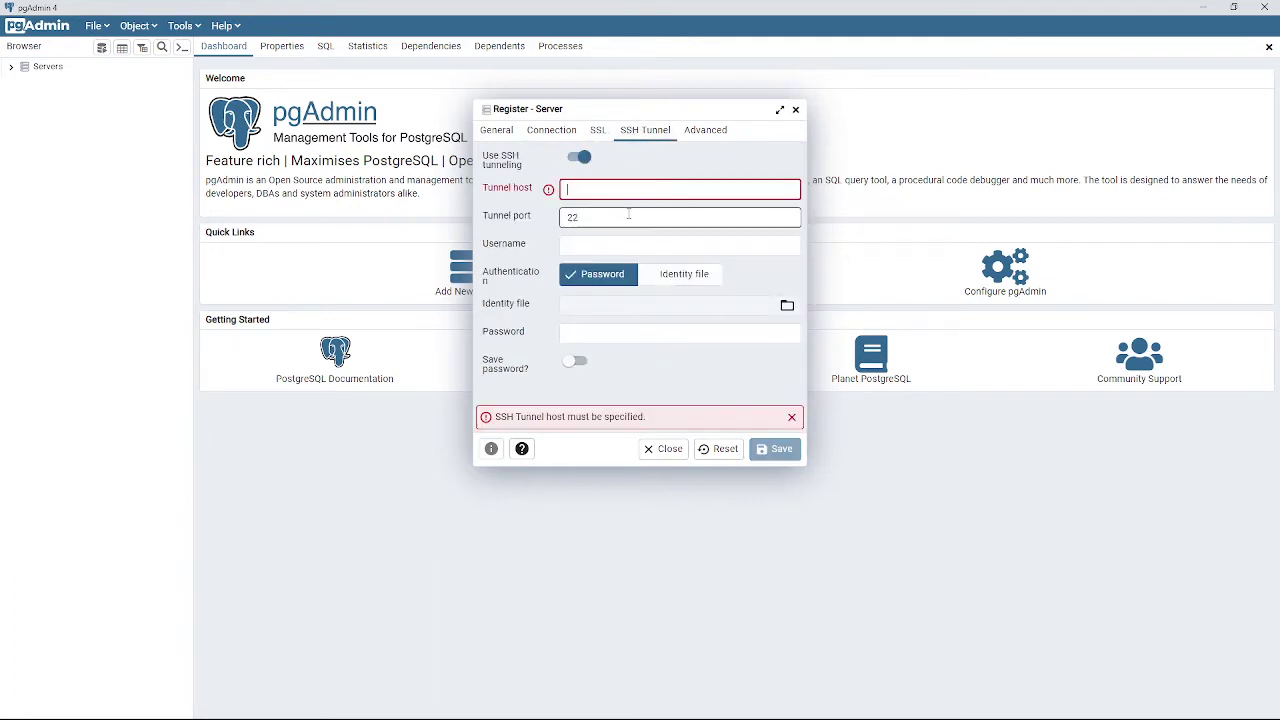
text(77.77.77.4)
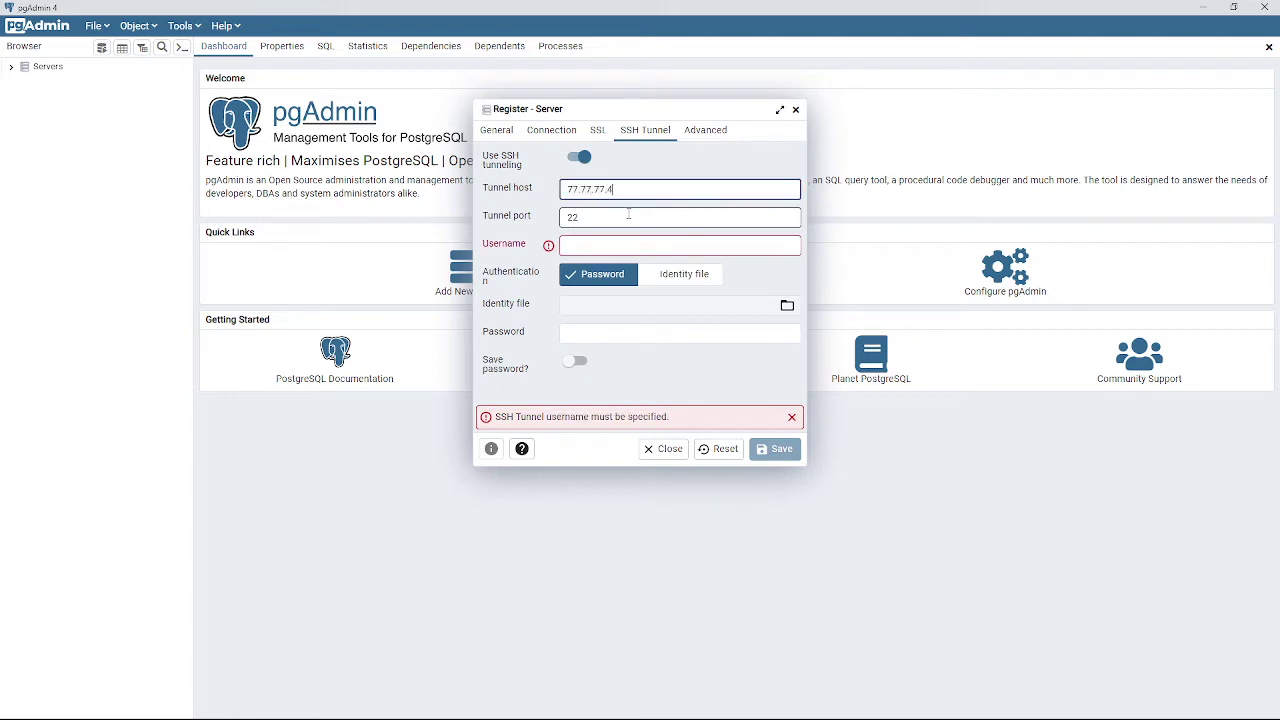
key(Tab)
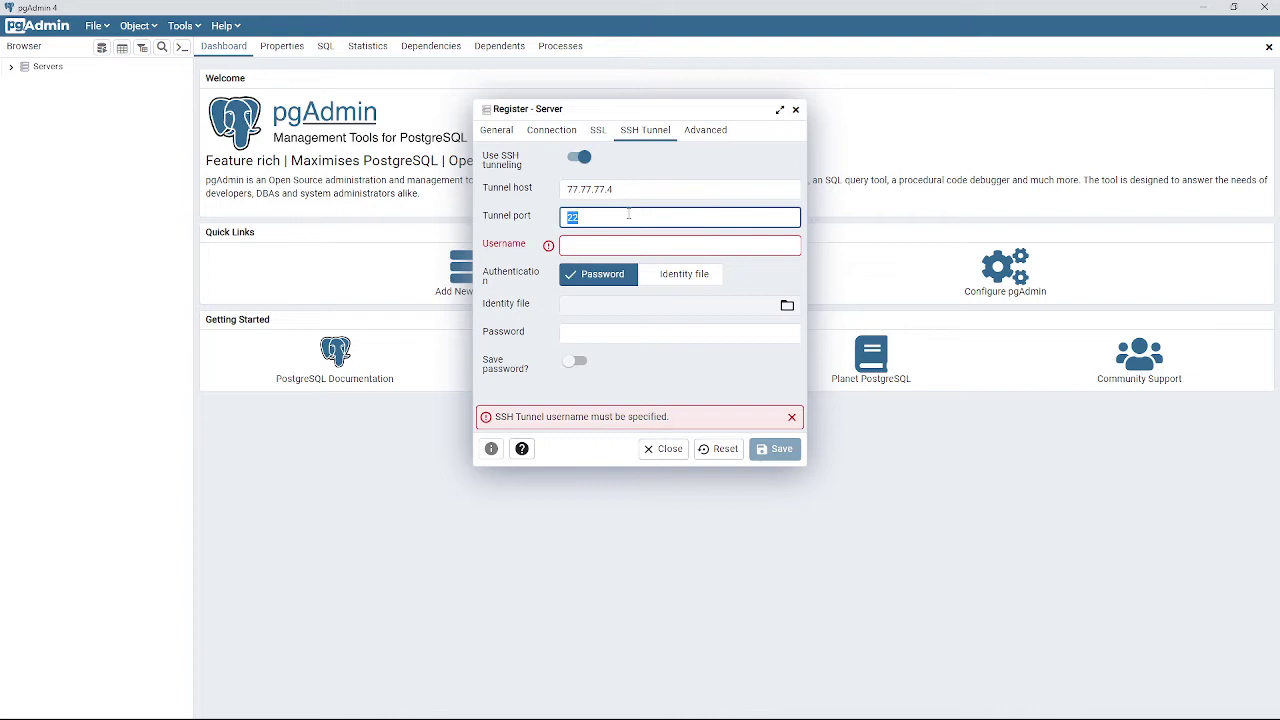
key(Tab)
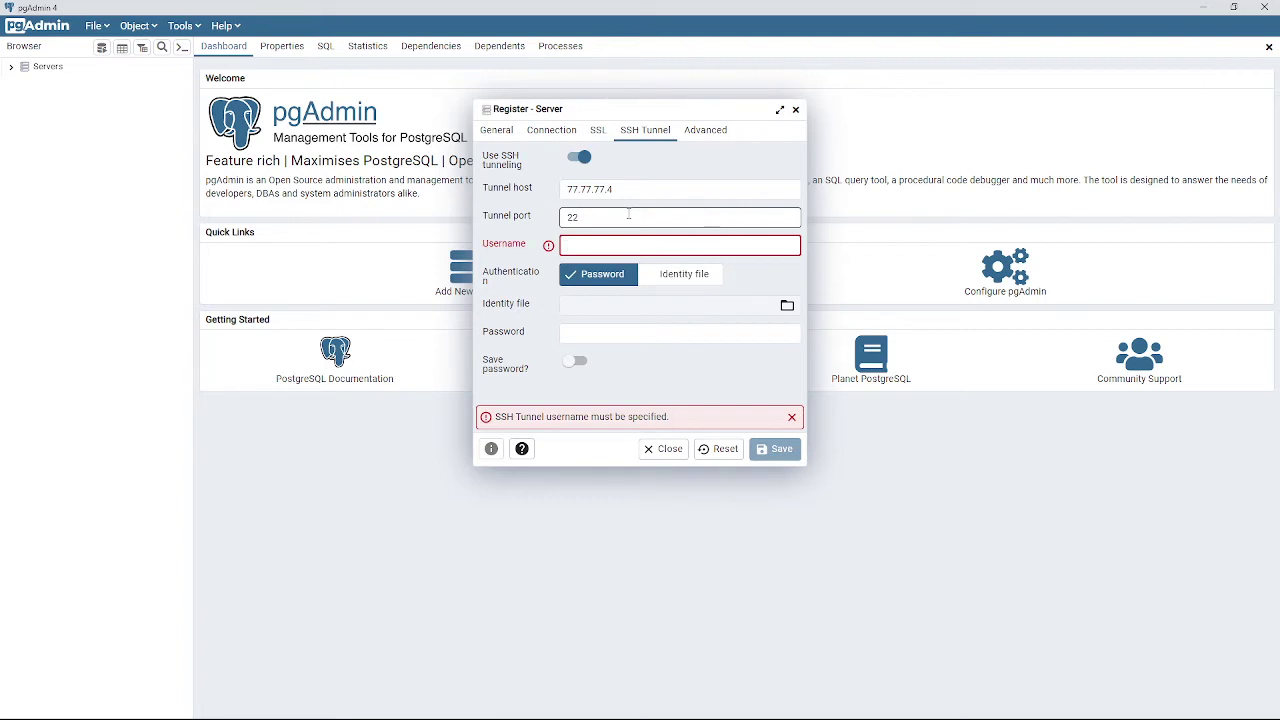
text(cajanegra)
key(Tab)
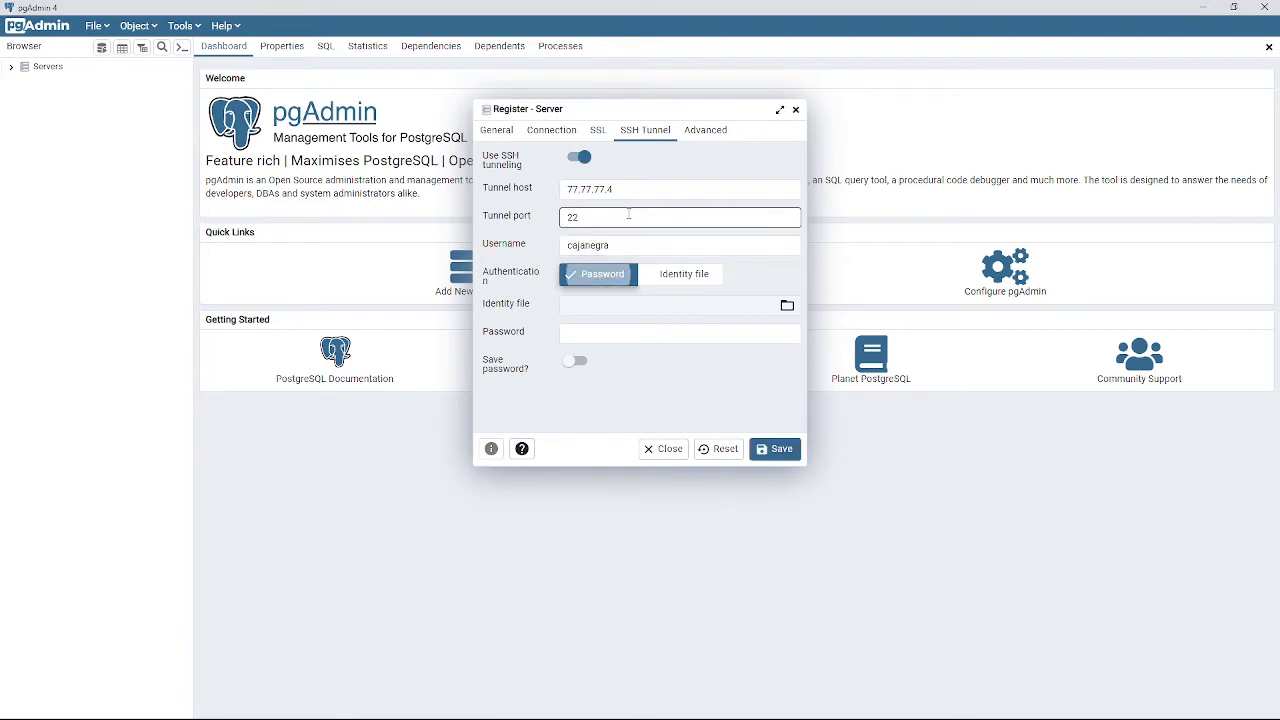
click(618, 331)
click(617, 335)
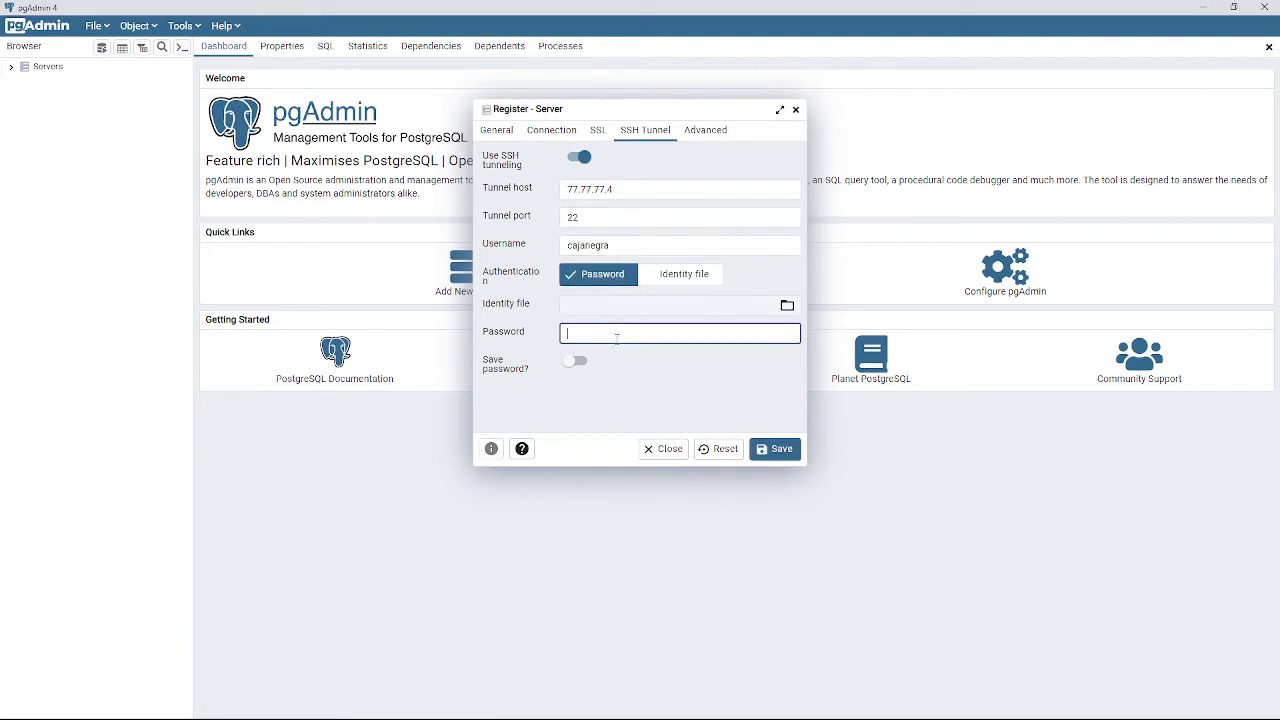
text(•••••••••)
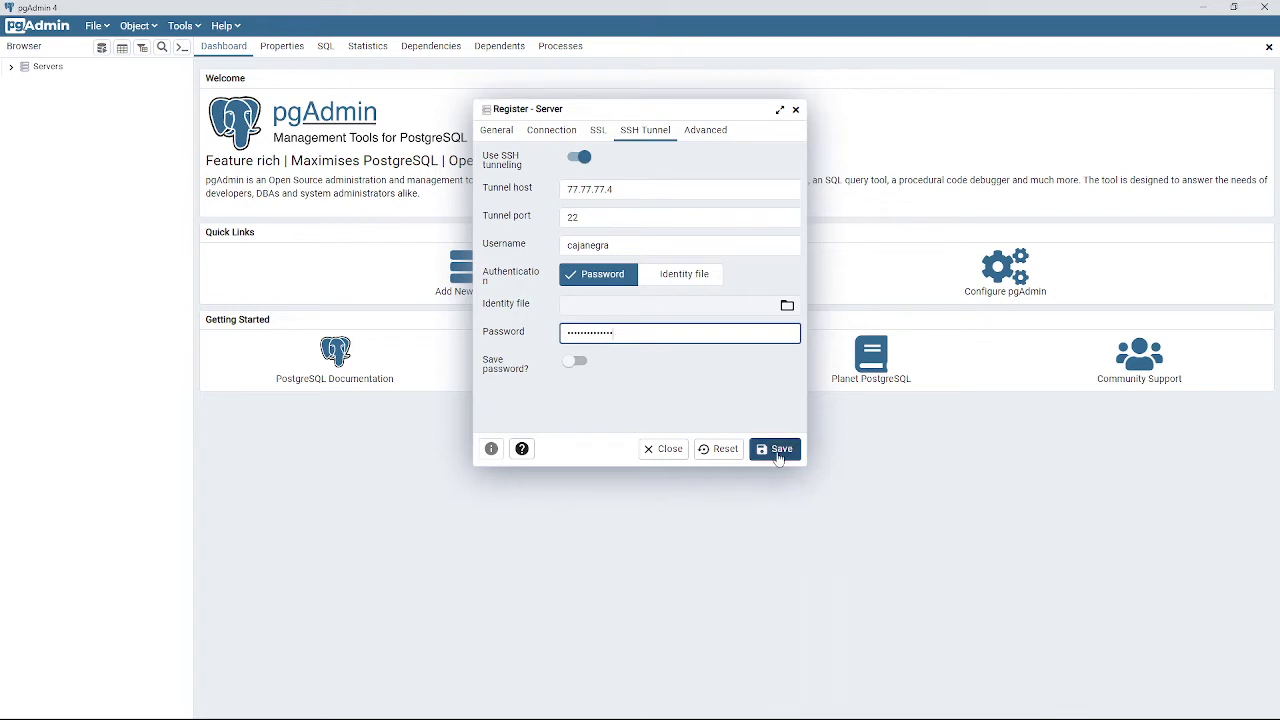
click(779, 451)
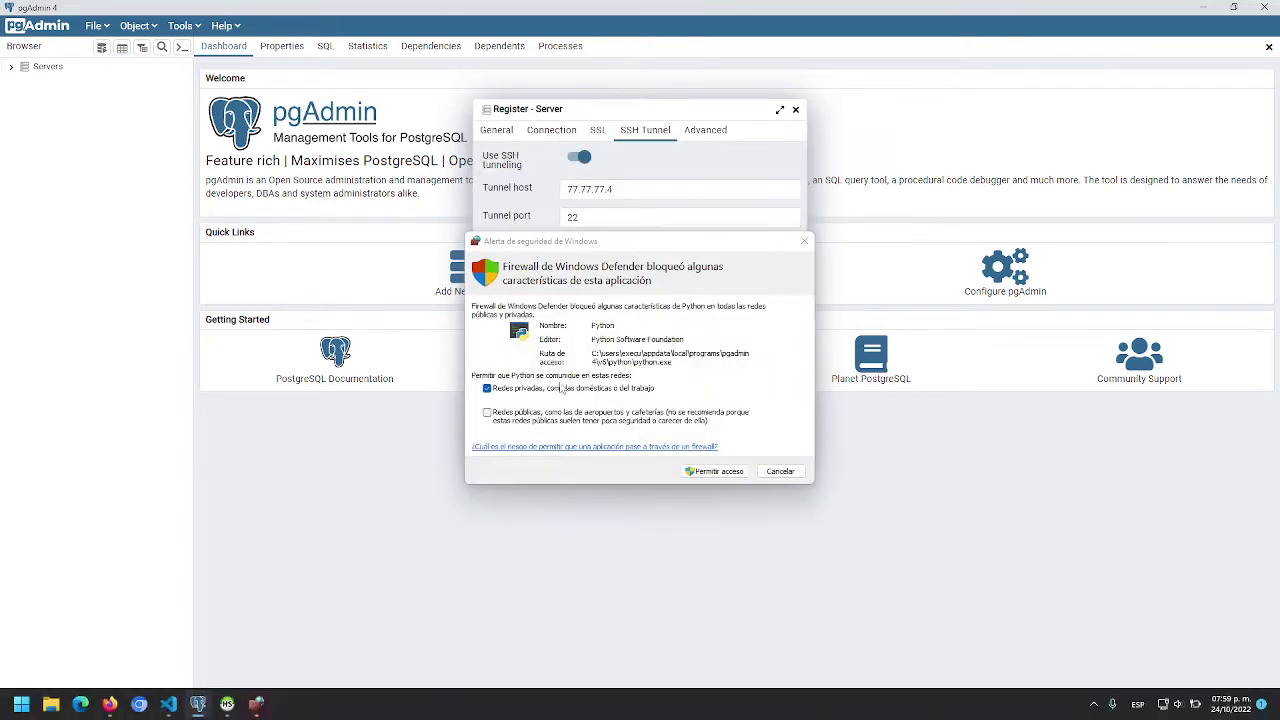
Allow pgAdmin's Python through the firewall, retype the SSH tunnel password and save again.
click(718, 471)
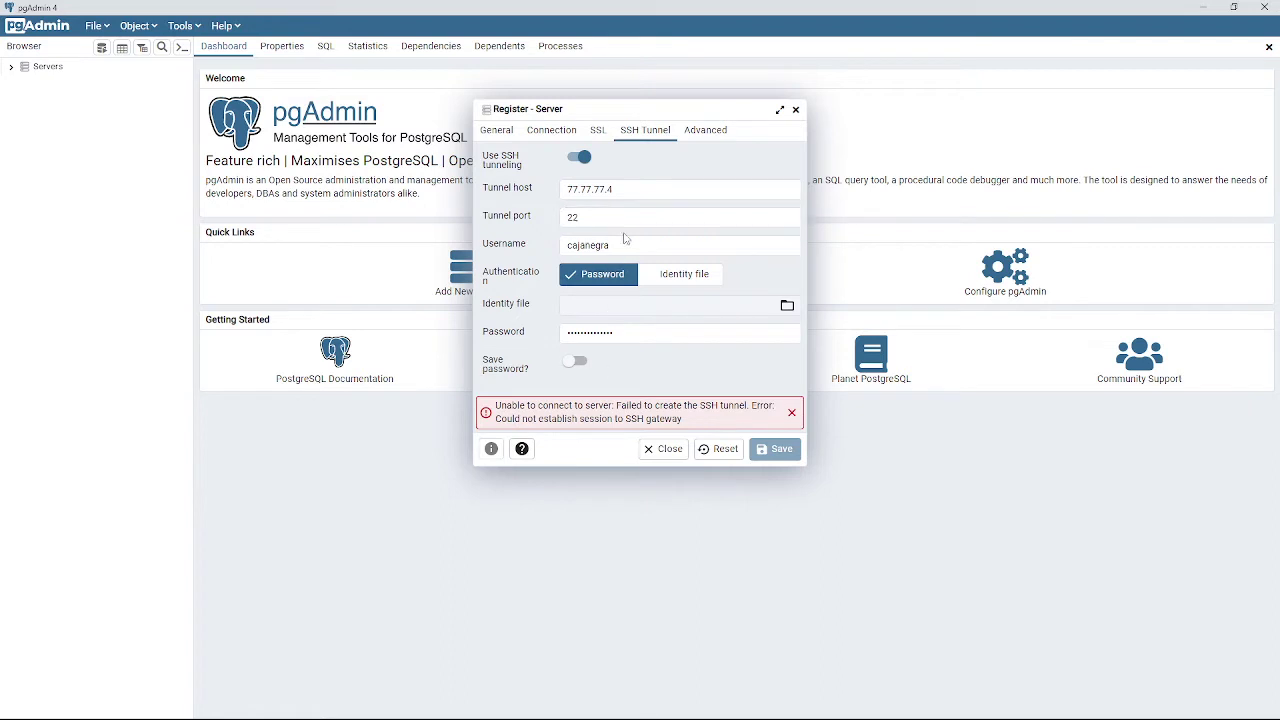
click(612, 333)
drag(612, 333, 488, 337)
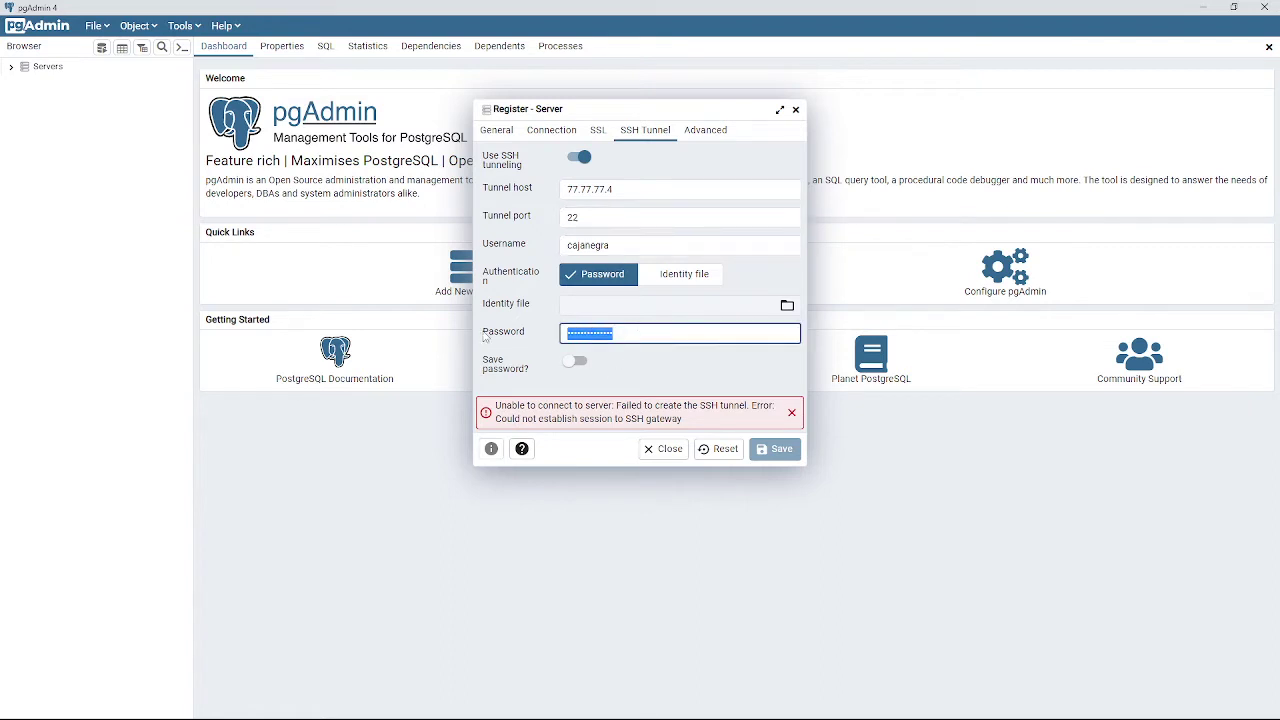
text(••••••••••••)
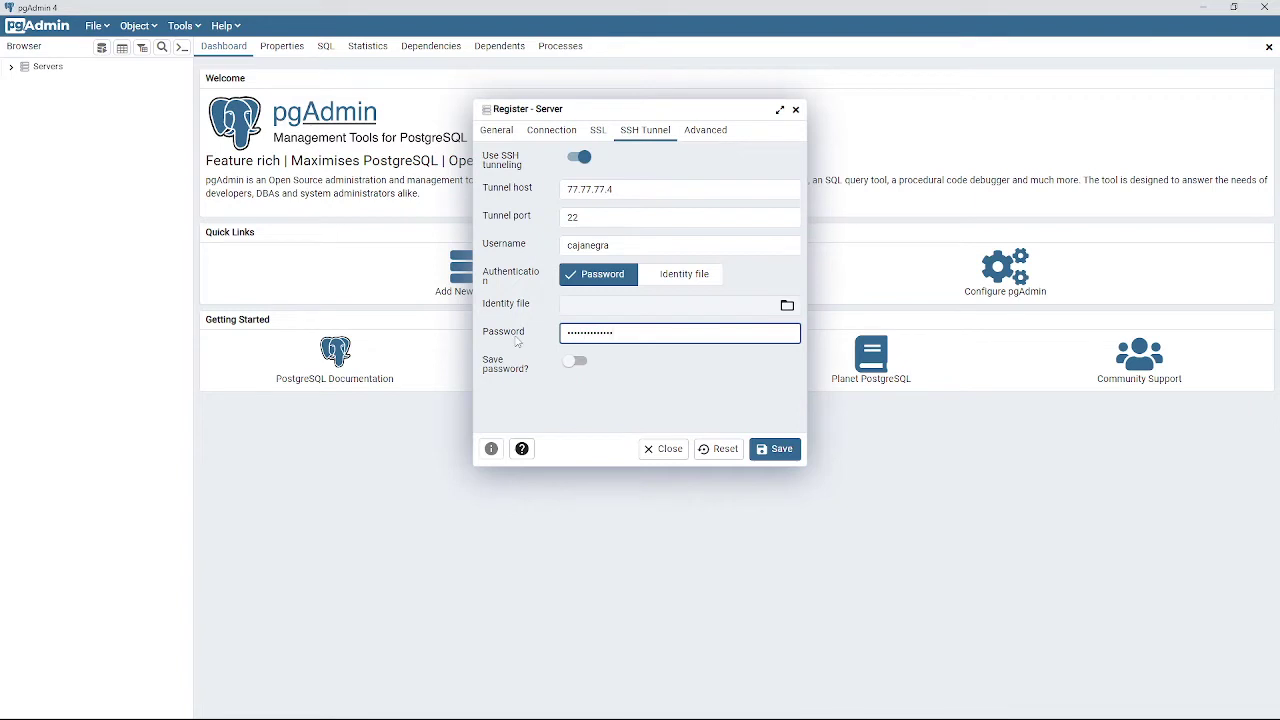
click(770, 452)
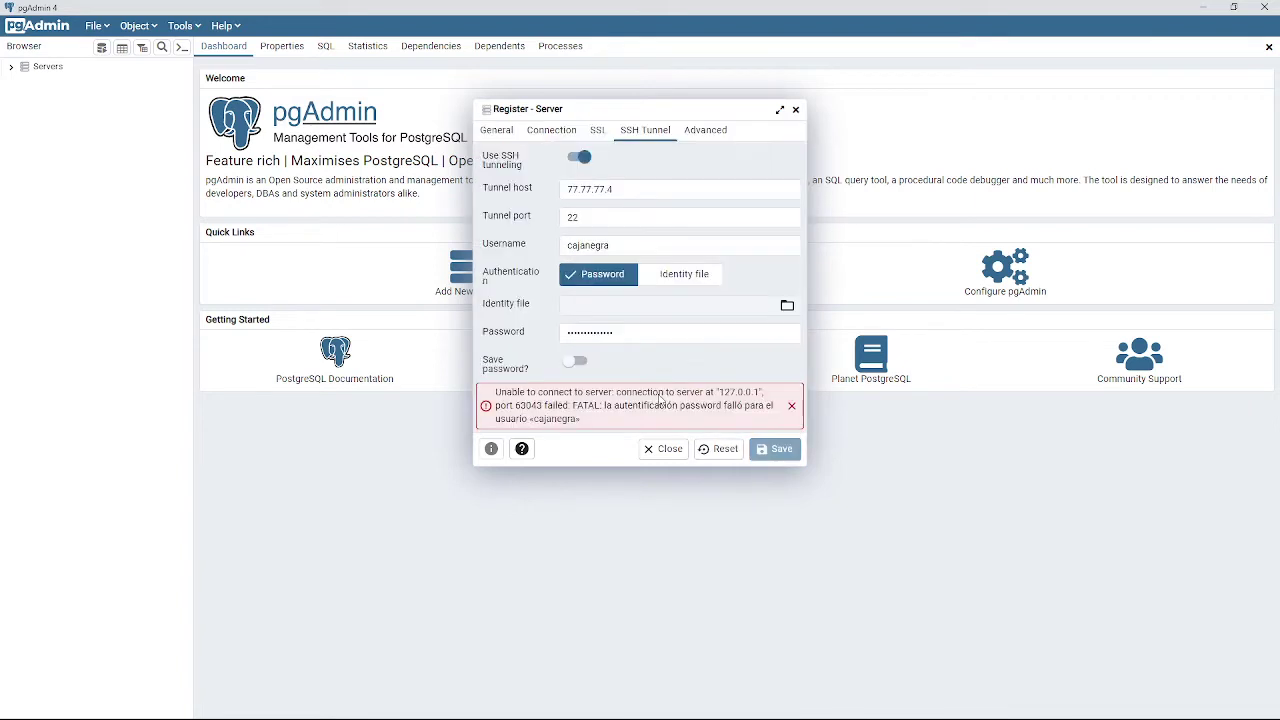
click(629, 188)
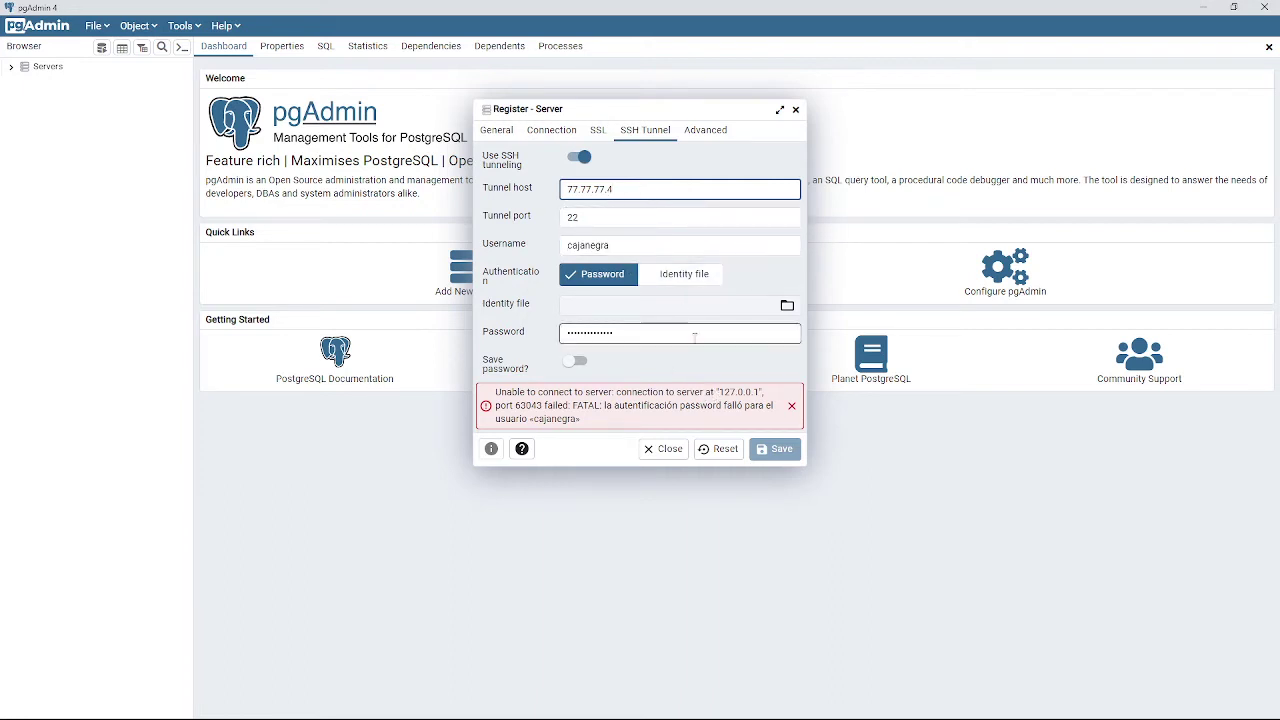
Set the maintenance database to odoo and retry saving the server registration.
click(553, 131)
click(636, 158)
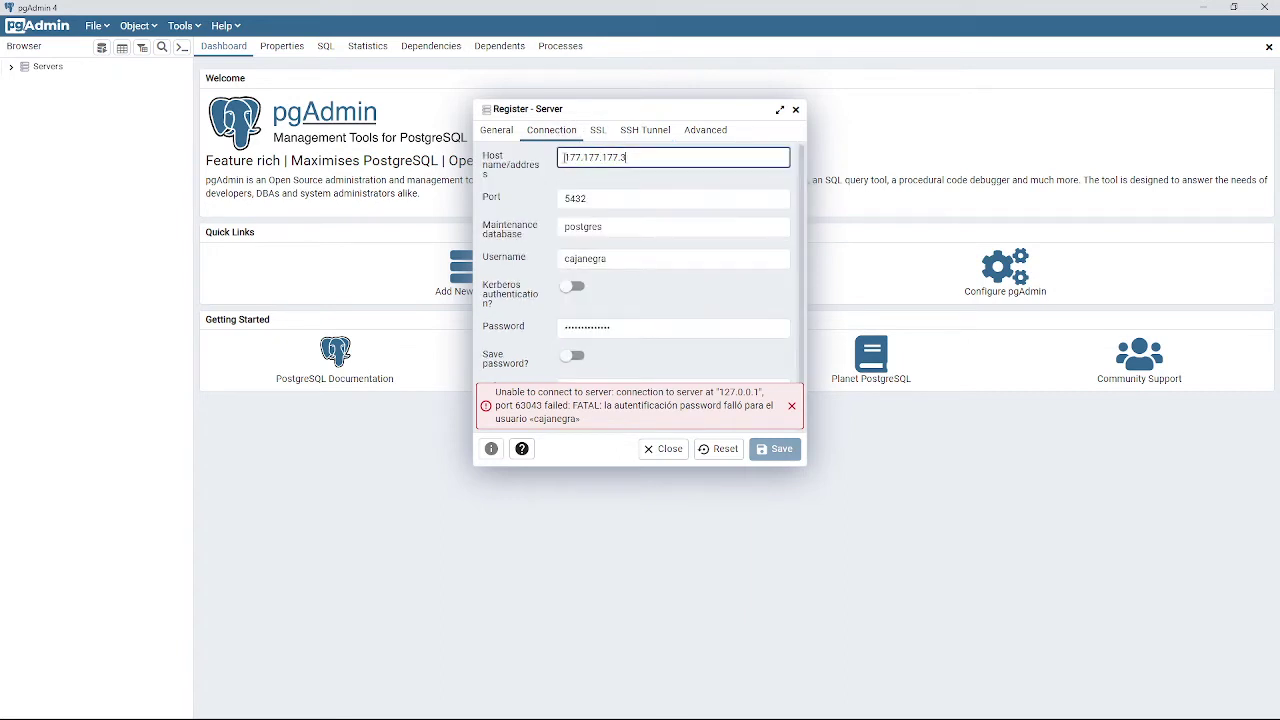
drag(636, 158, 533, 163)
key(alt+Tab)
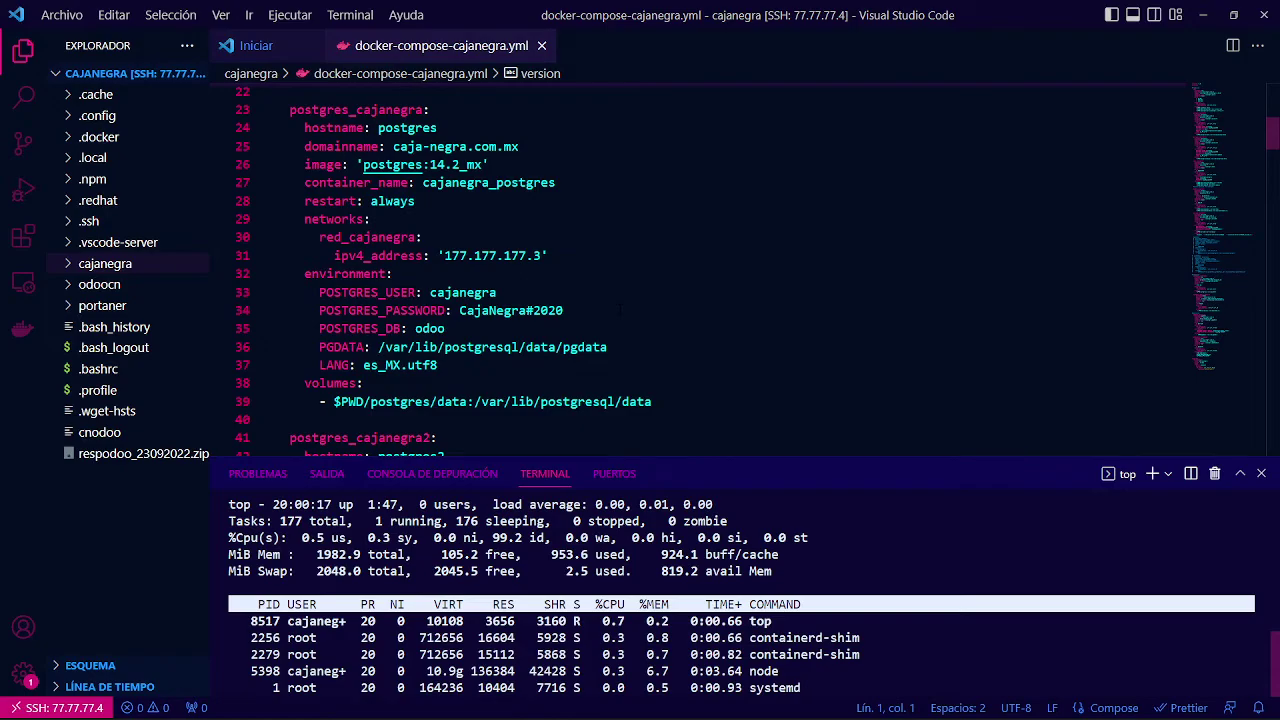
key(alt+Tab)
click(485, 230)
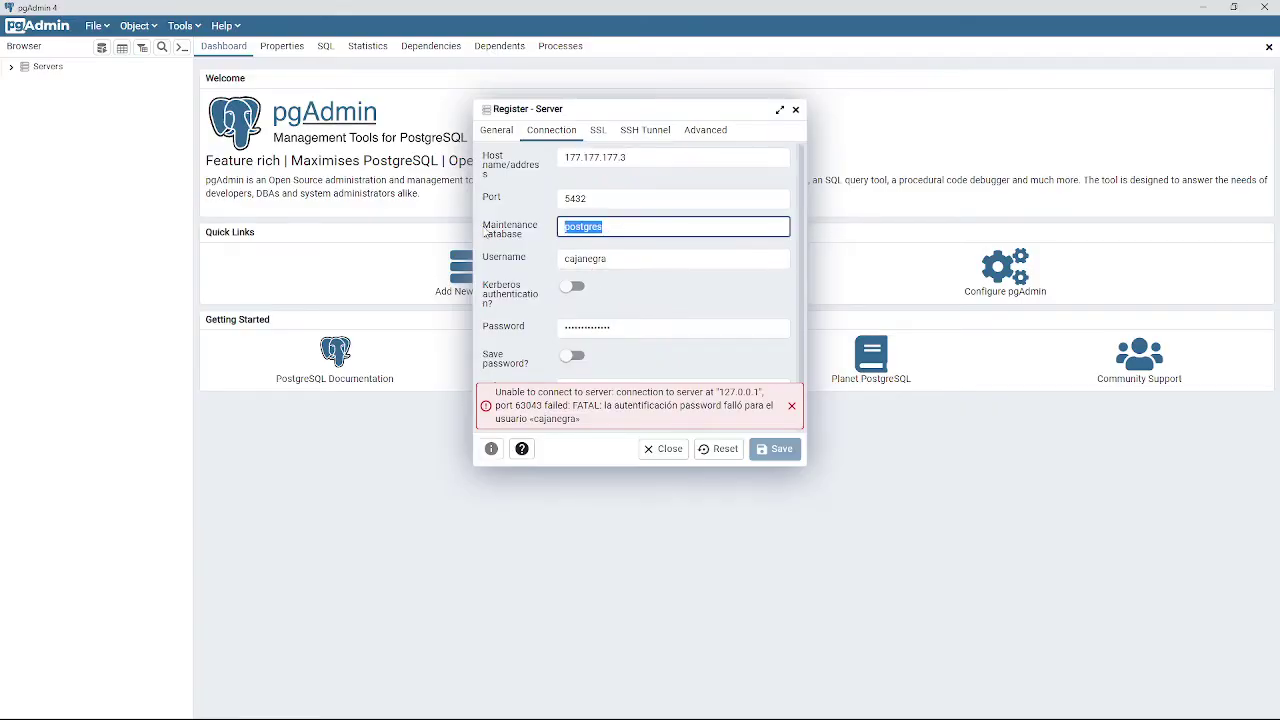
text(odoo)
click(783, 450)
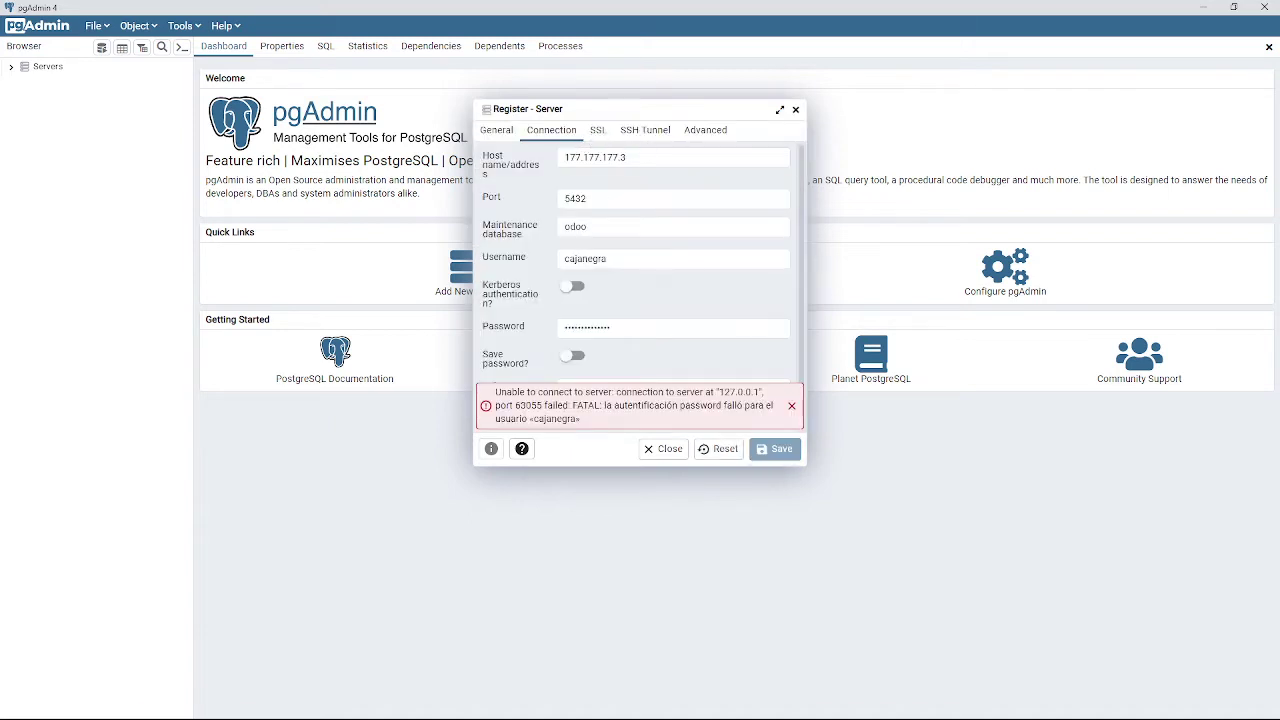
Check the system tray icons and review the SSH Tunnel and Connection settings.
click(1093, 706)
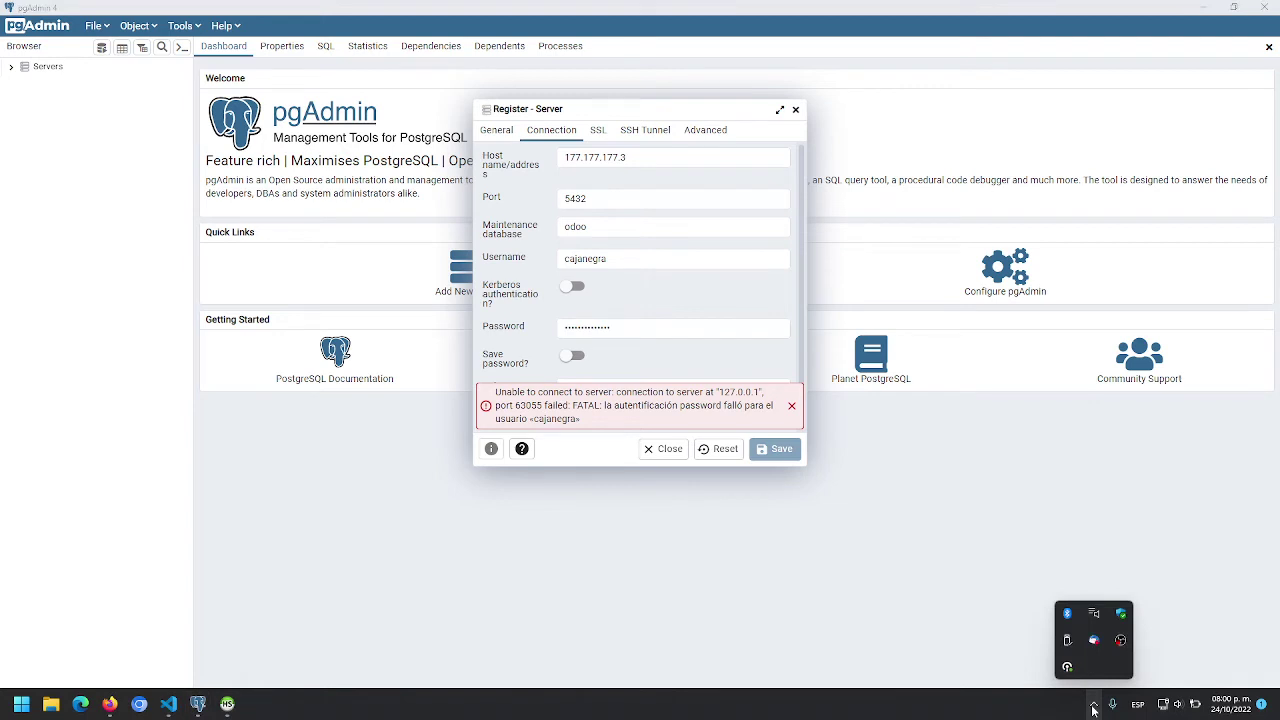
click(1093, 706)
click(593, 197)
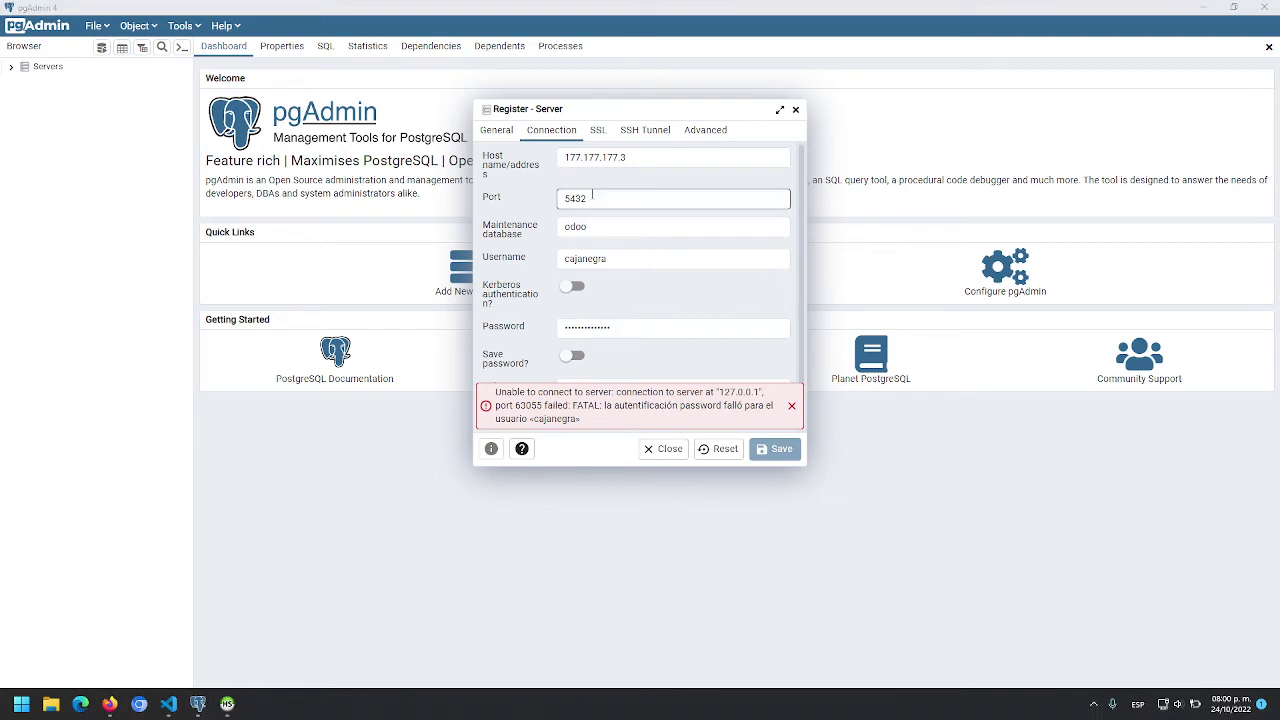
click(645, 130)
click(551, 130)
click(702, 333)
Look up the second Postgres address in the compose file, set host 177.177.177.12, and save.
key(alt+Tab)
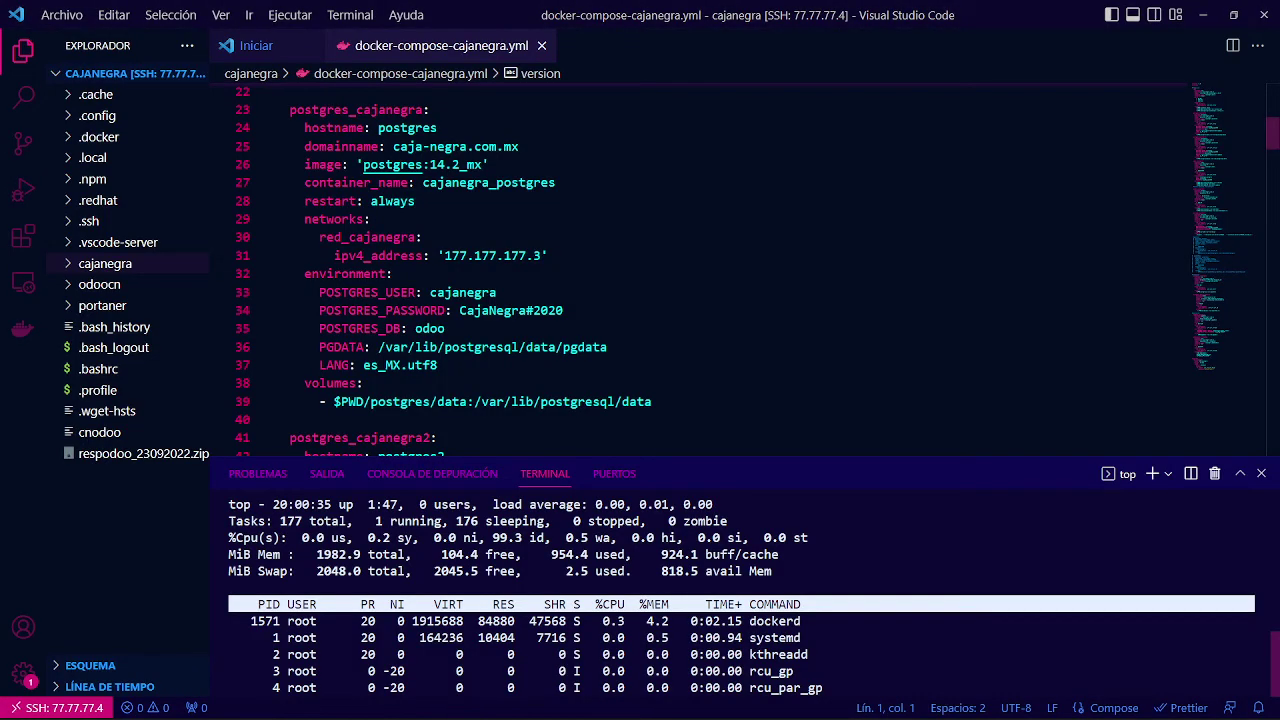
scroll(700, 270, up, 2)
scroll(700, 270, down, 2)
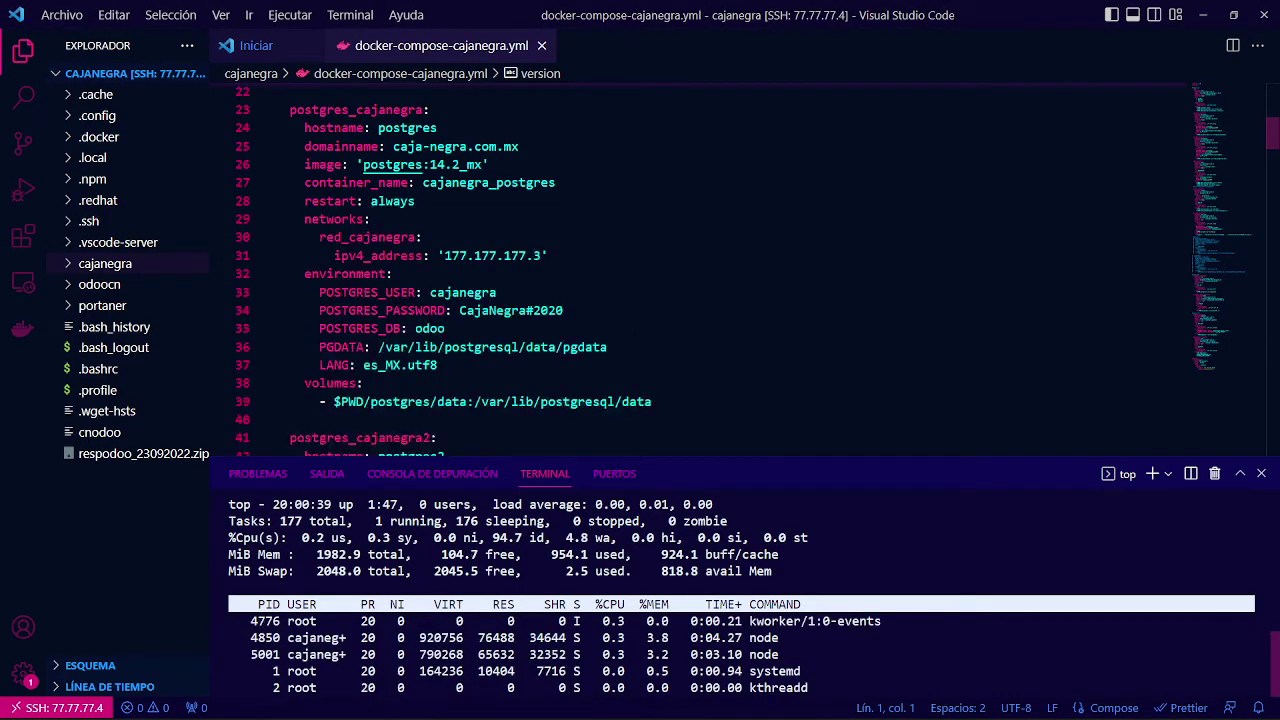
key(alt+Tab)
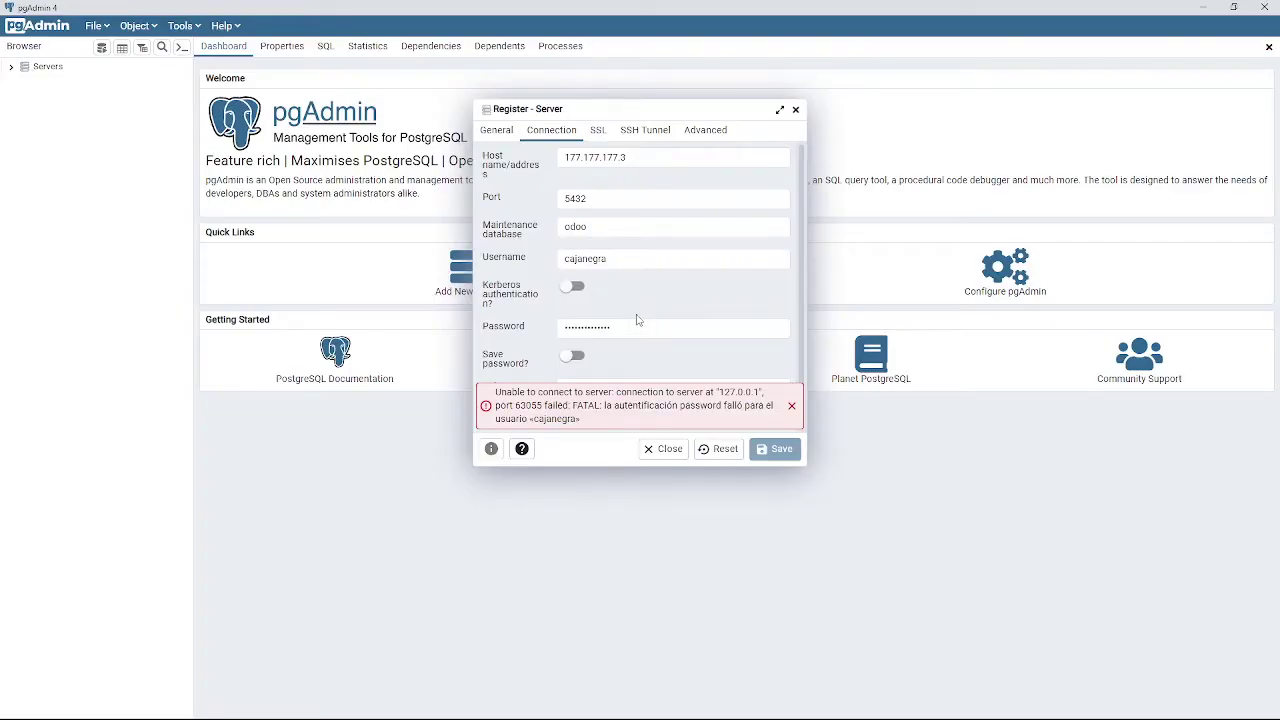
key(alt+Tab)
scroll(700, 270, down, 5)
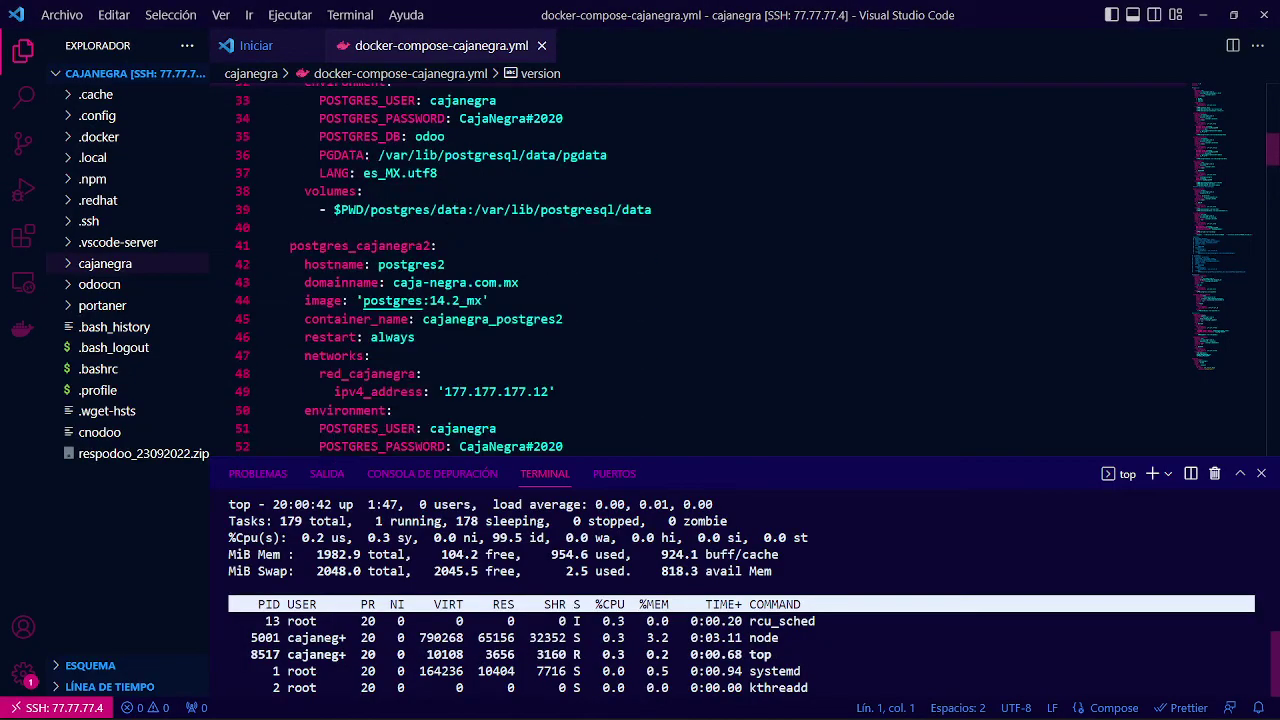
scroll(700, 270, down, 1)
key(alt+Tab)
click(655, 157)
key(BackSpace)
text(12)
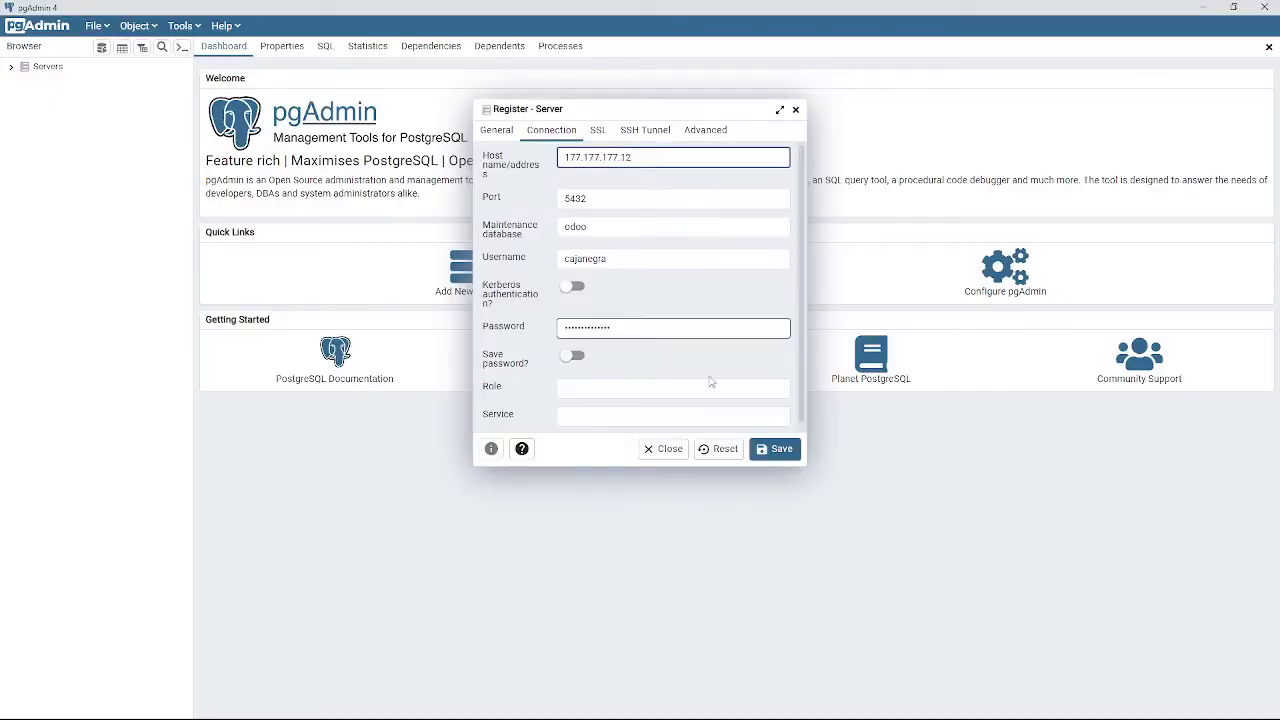
click(775, 448)
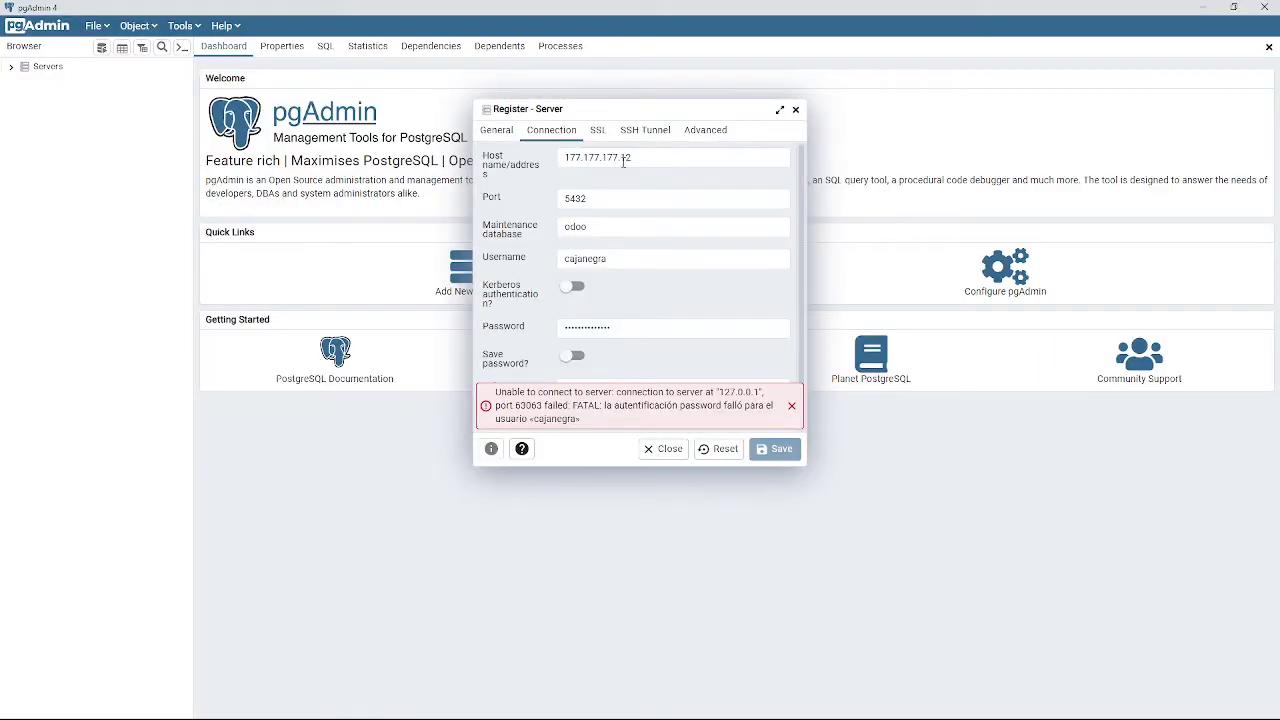
Retype the SSH tunnel password on the SSH Tunnel tab.
click(645, 130)
click(660, 190)
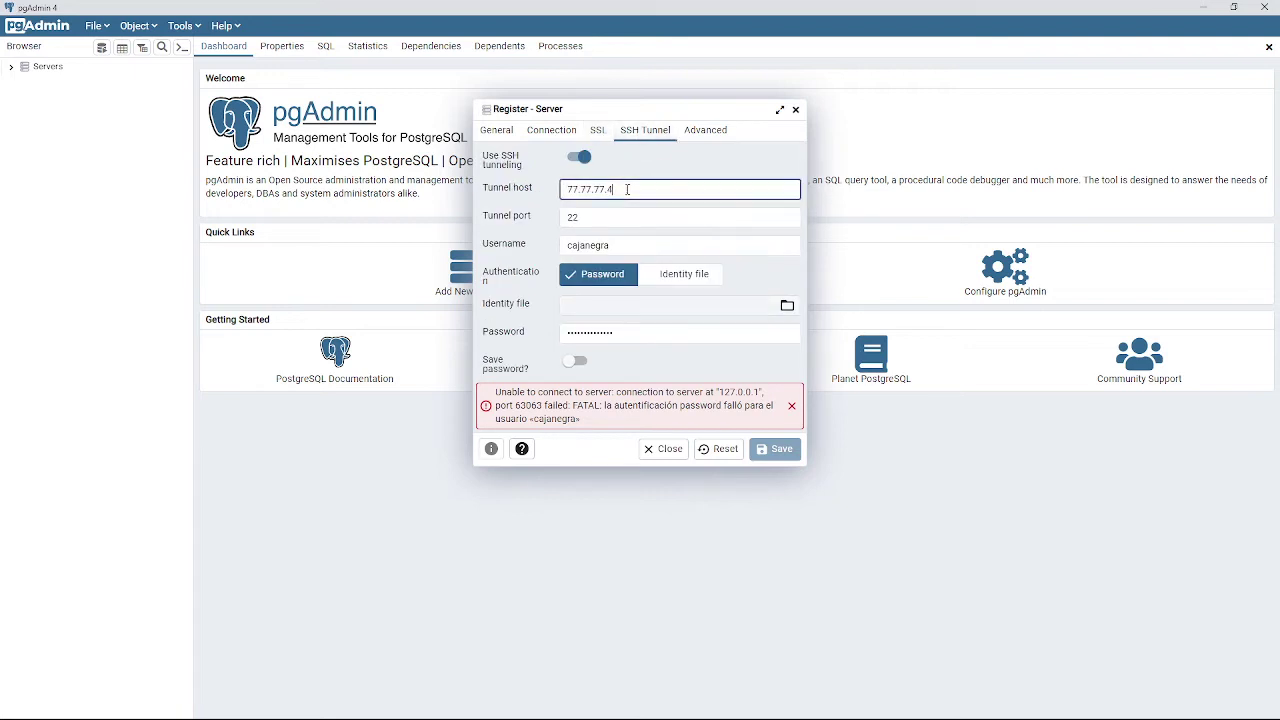
double_click(627, 189)
click(624, 246)
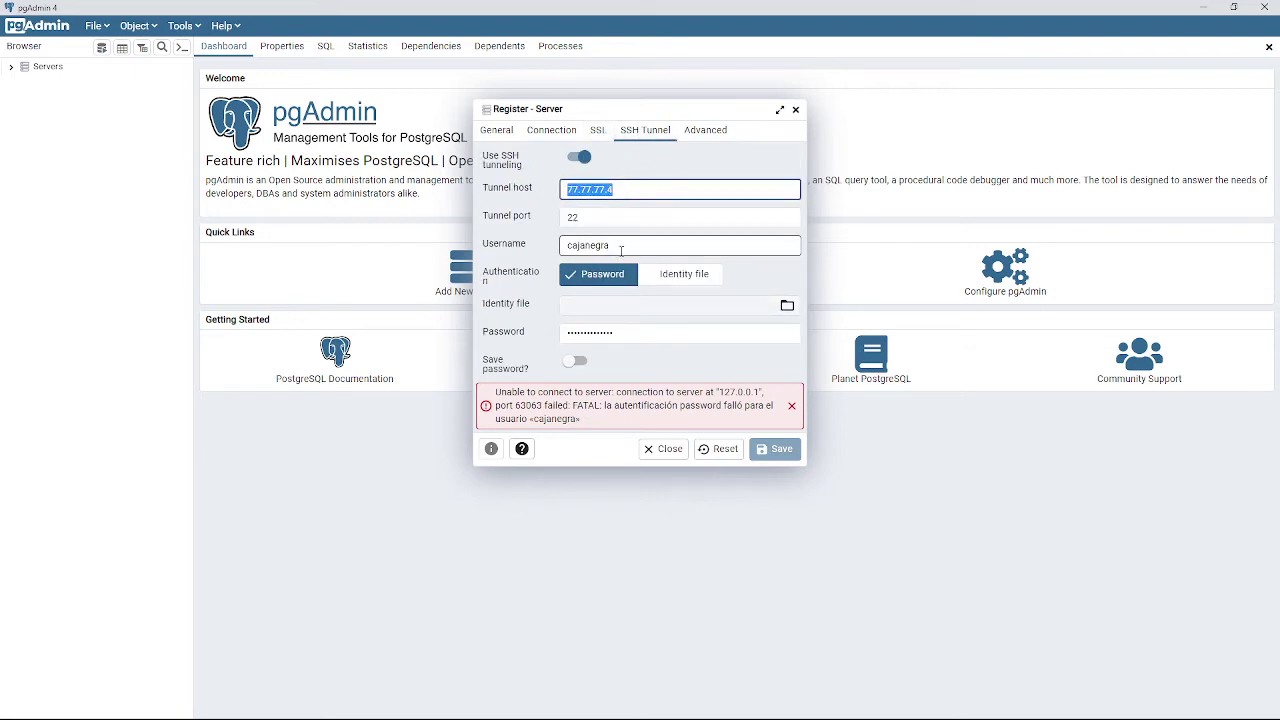
double_click(623, 190)
click(623, 247)
click(635, 334)
double_click(638, 334)
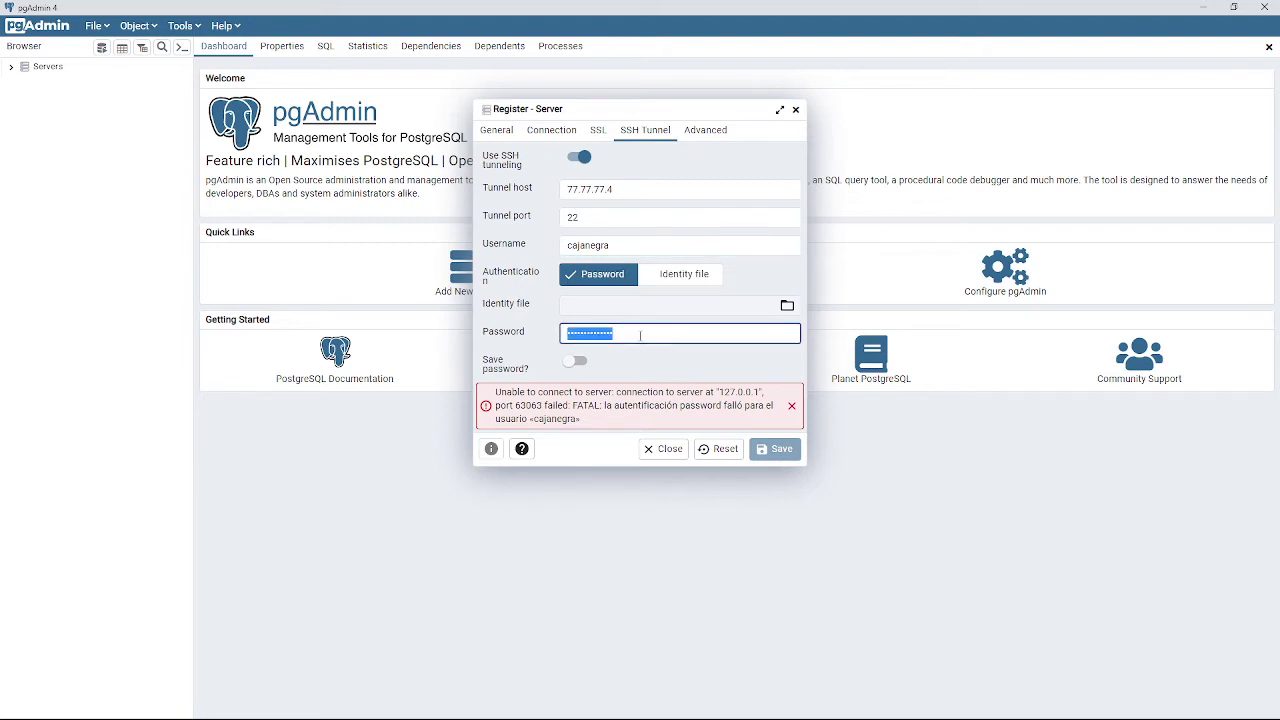
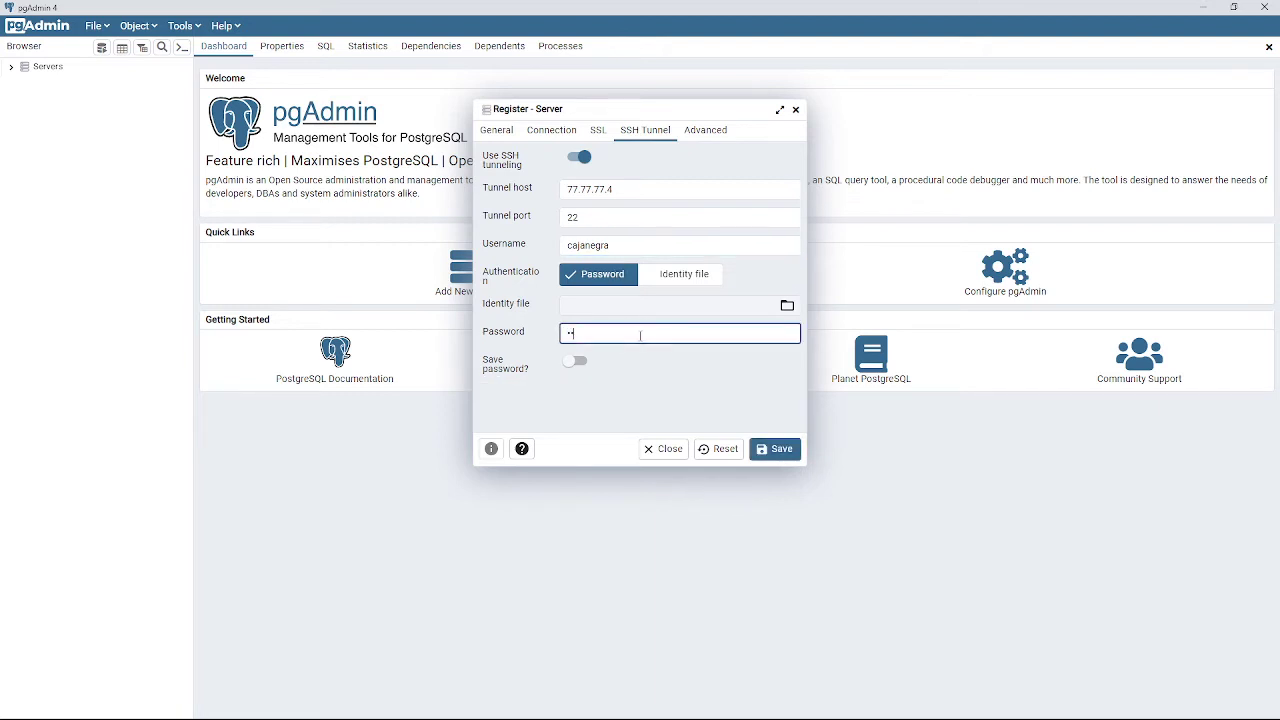
Check the tunnel username, port and host, then return to the Connection settings.
double_click(628, 247)
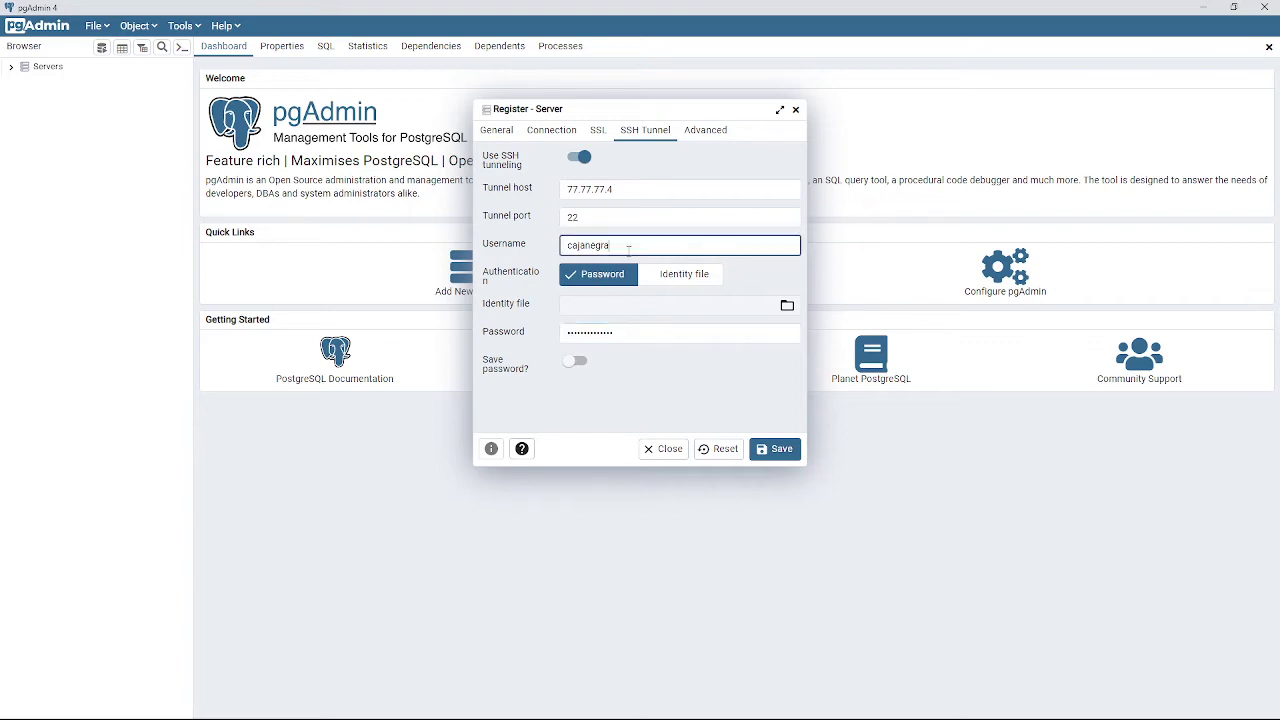
click(628, 247)
click(627, 218)
click(626, 190)
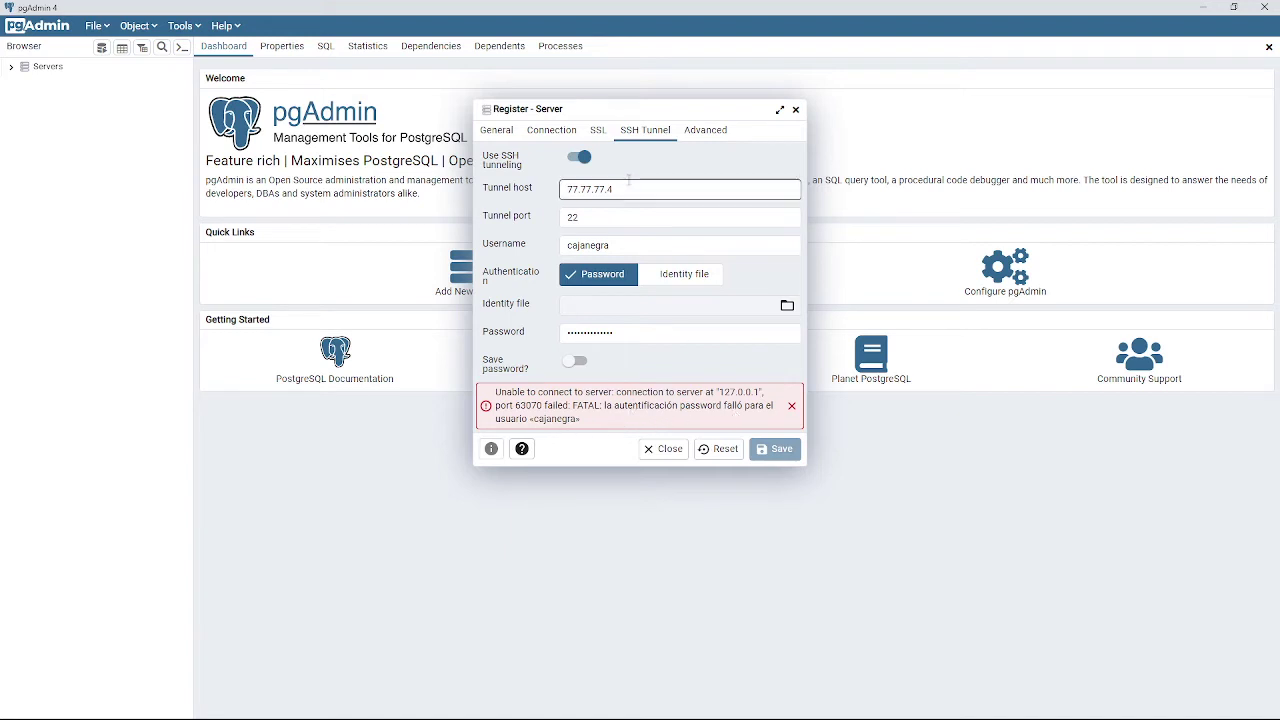
click(551, 131)
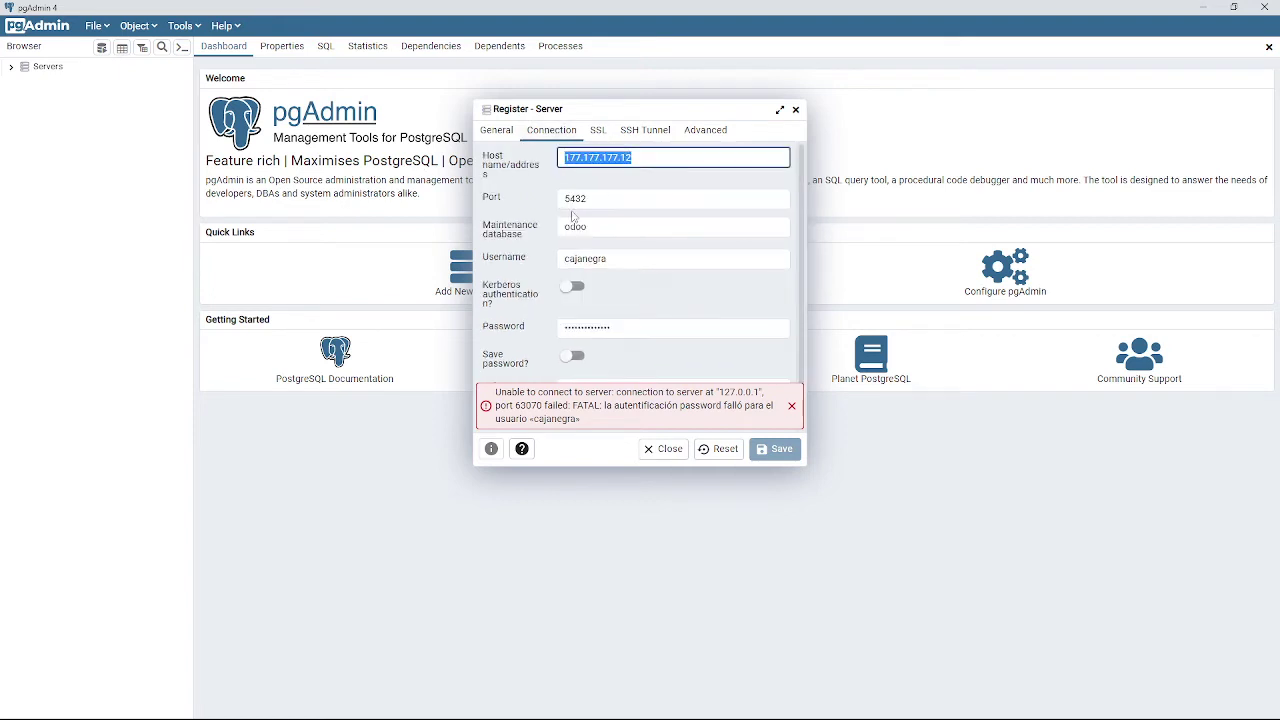
Change the host to cajanegra_postgres, save, and review the SSH tunnel settings again.
text(cajanegra_postgres)
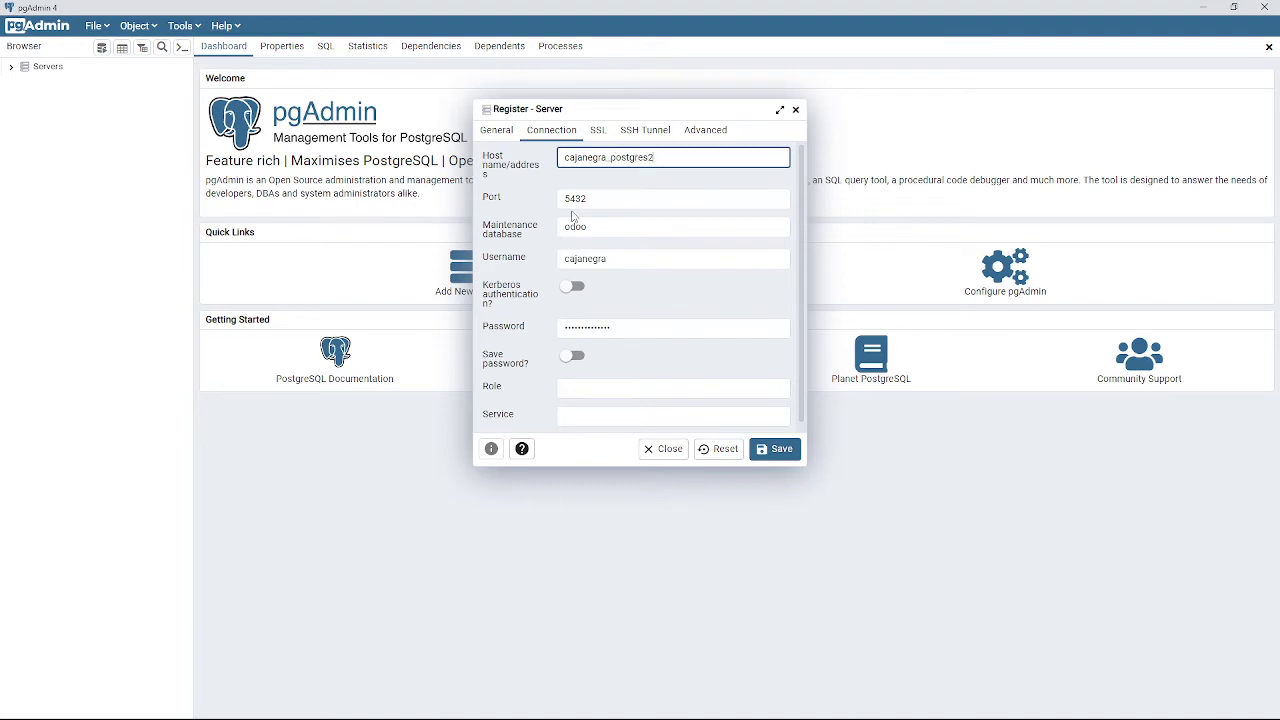
click(765, 449)
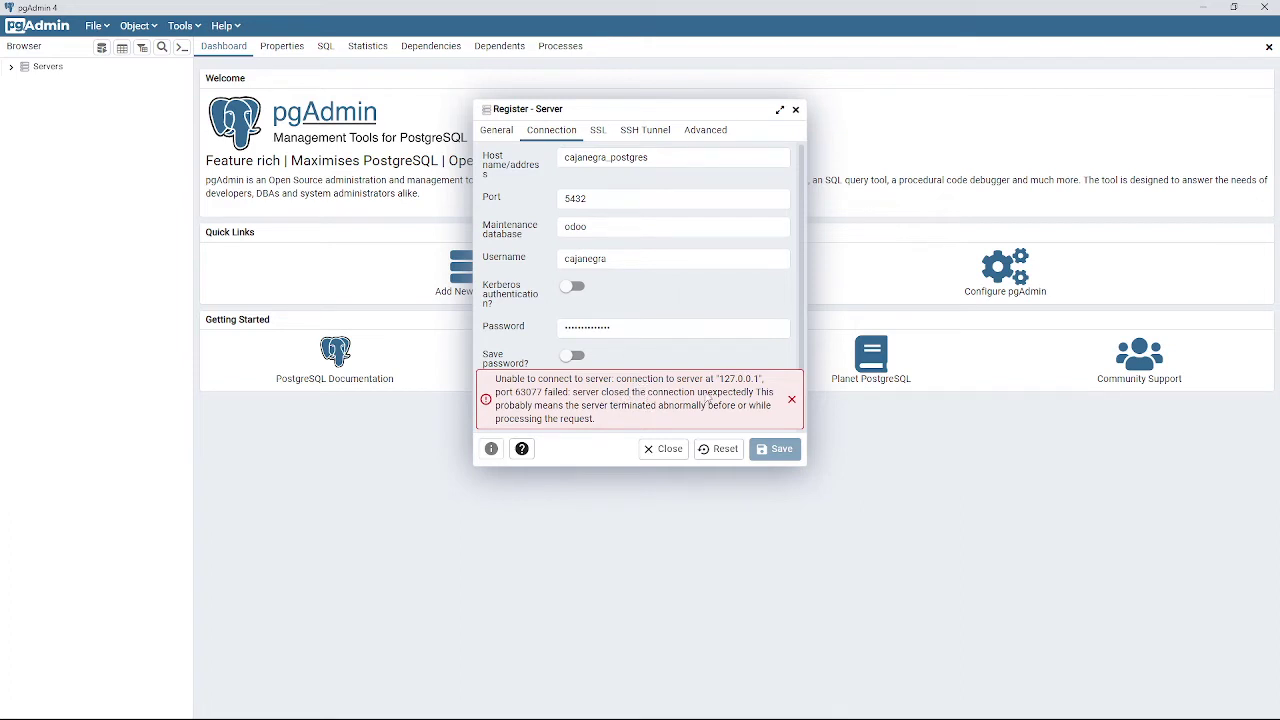
click(645, 130)
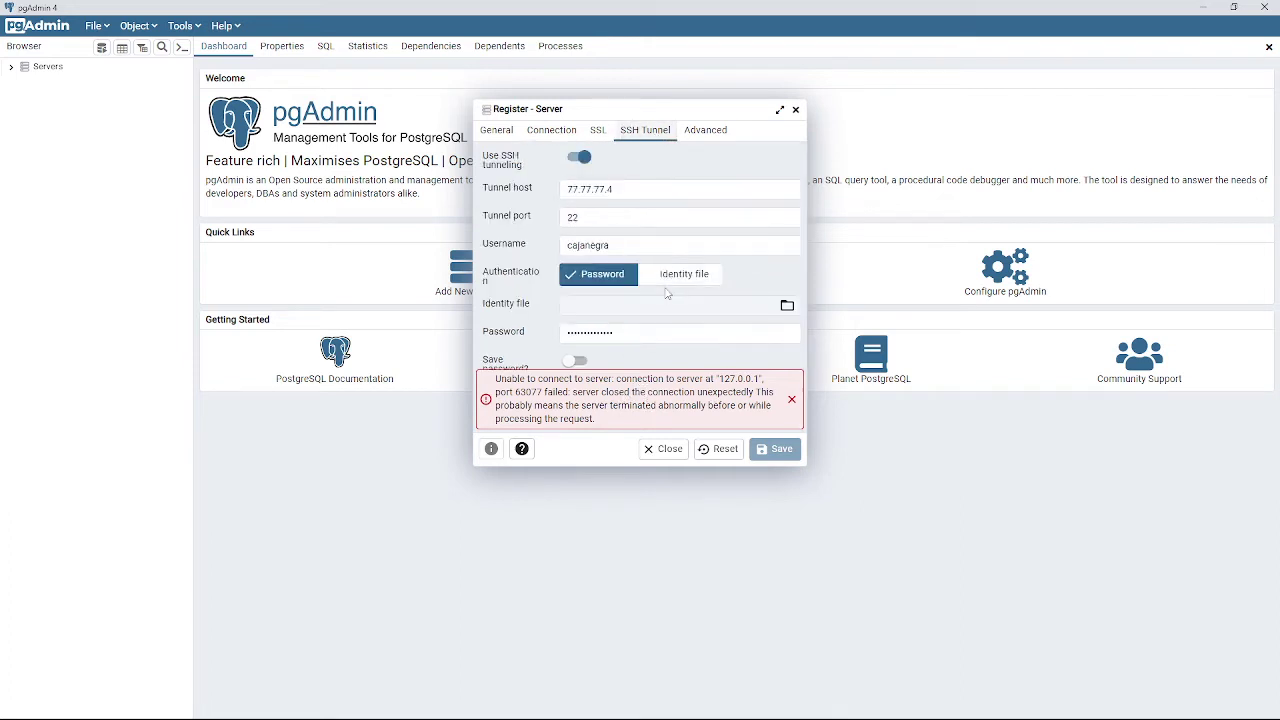
key(alt+Tab)
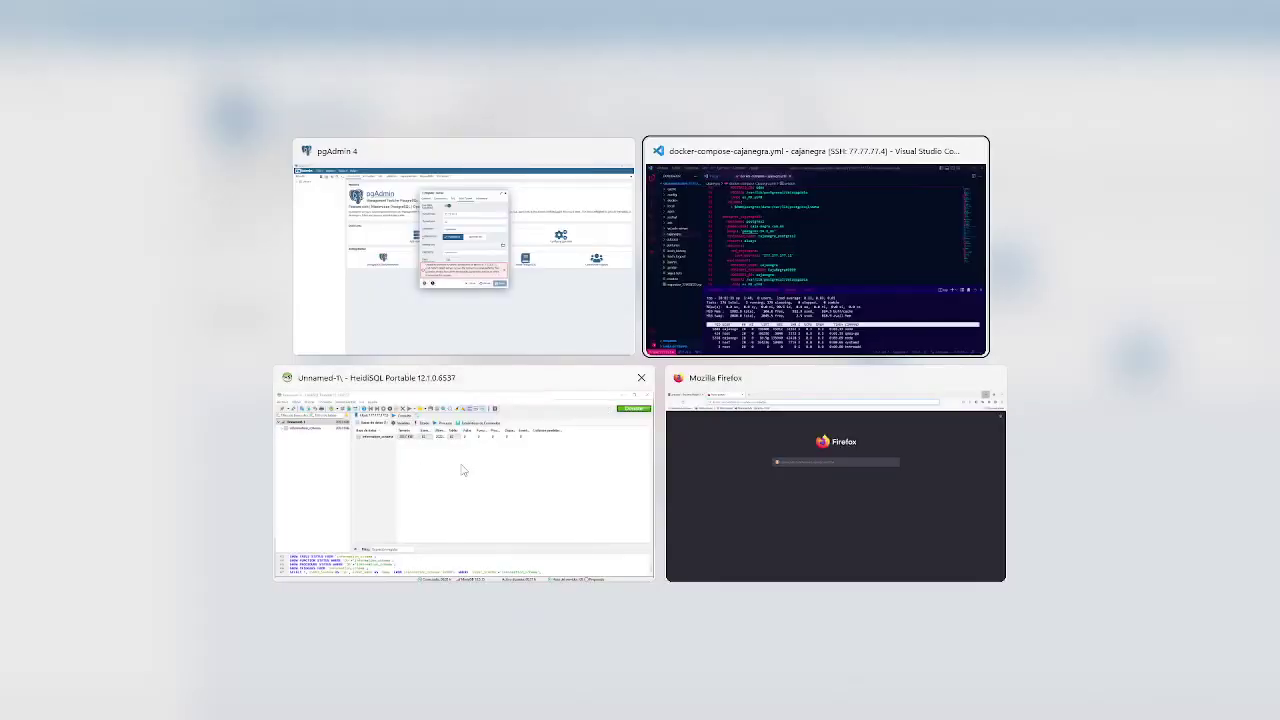
Bring HeidiSQL forward and browse the Unnamed-1 session options and the File and Edit menus.
click(434, 470)
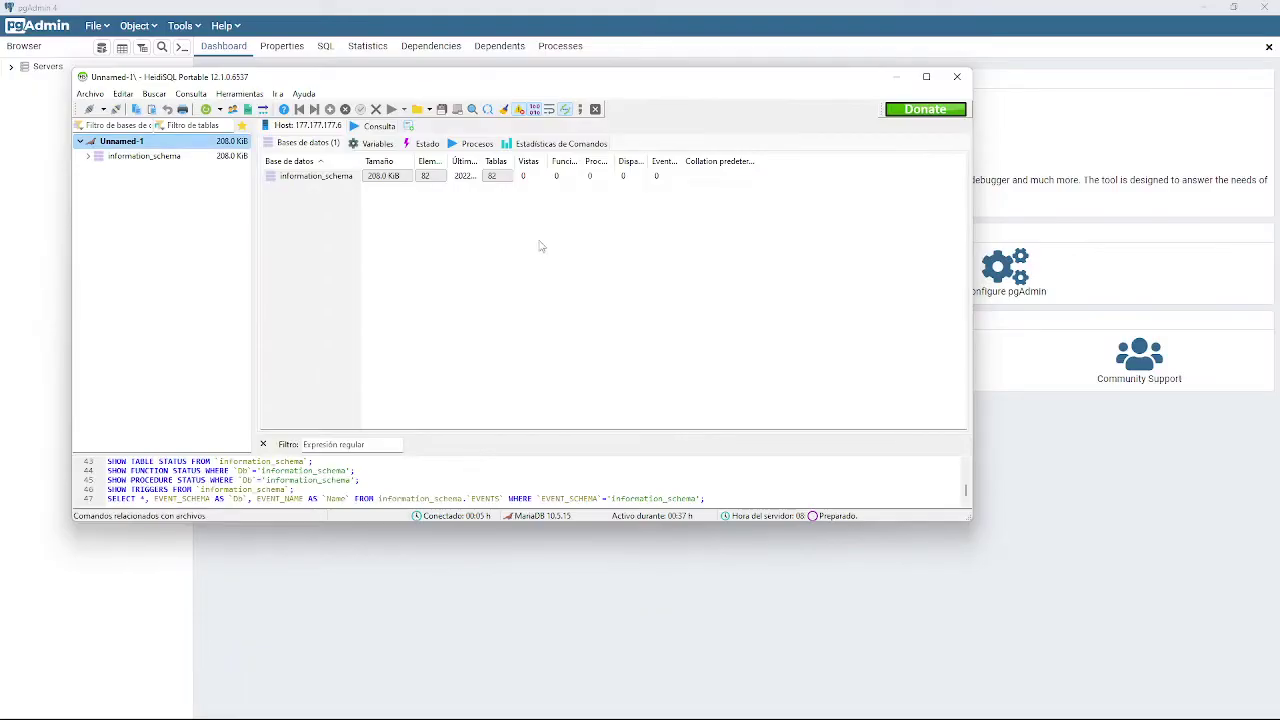
right_click(129, 143)
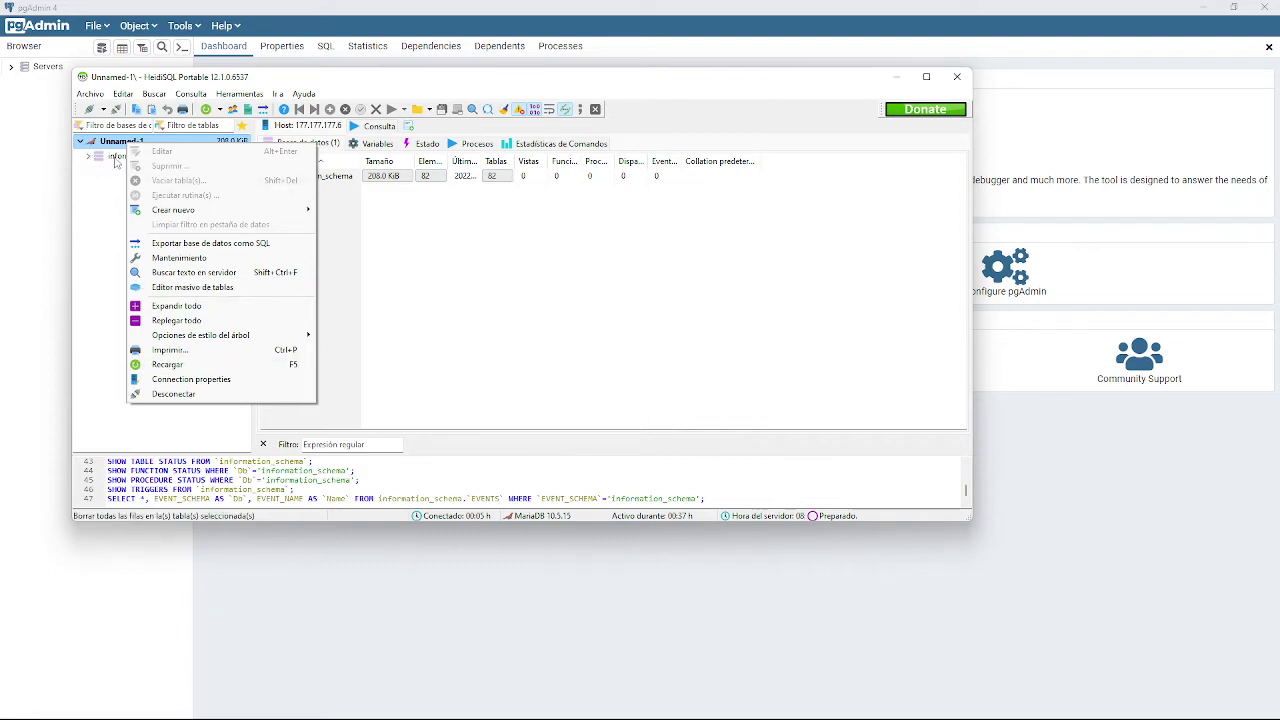
key(Escape)
click(90, 94)
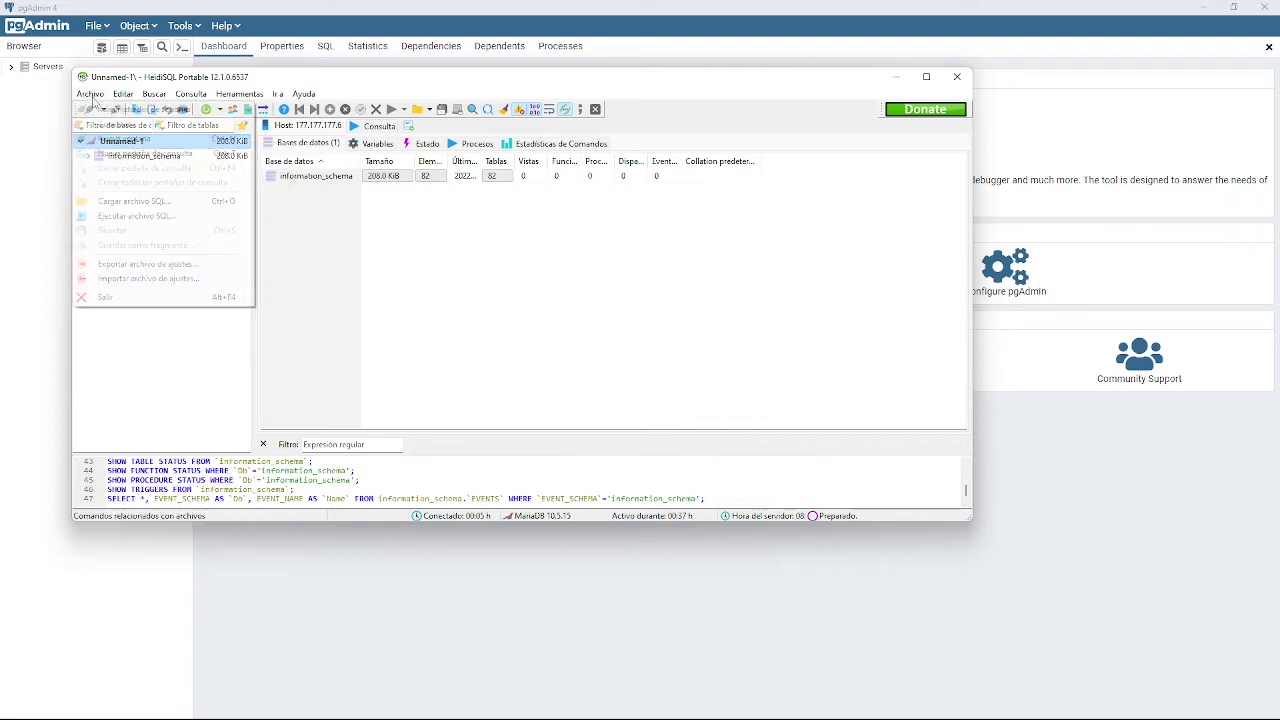
click(300, 257)
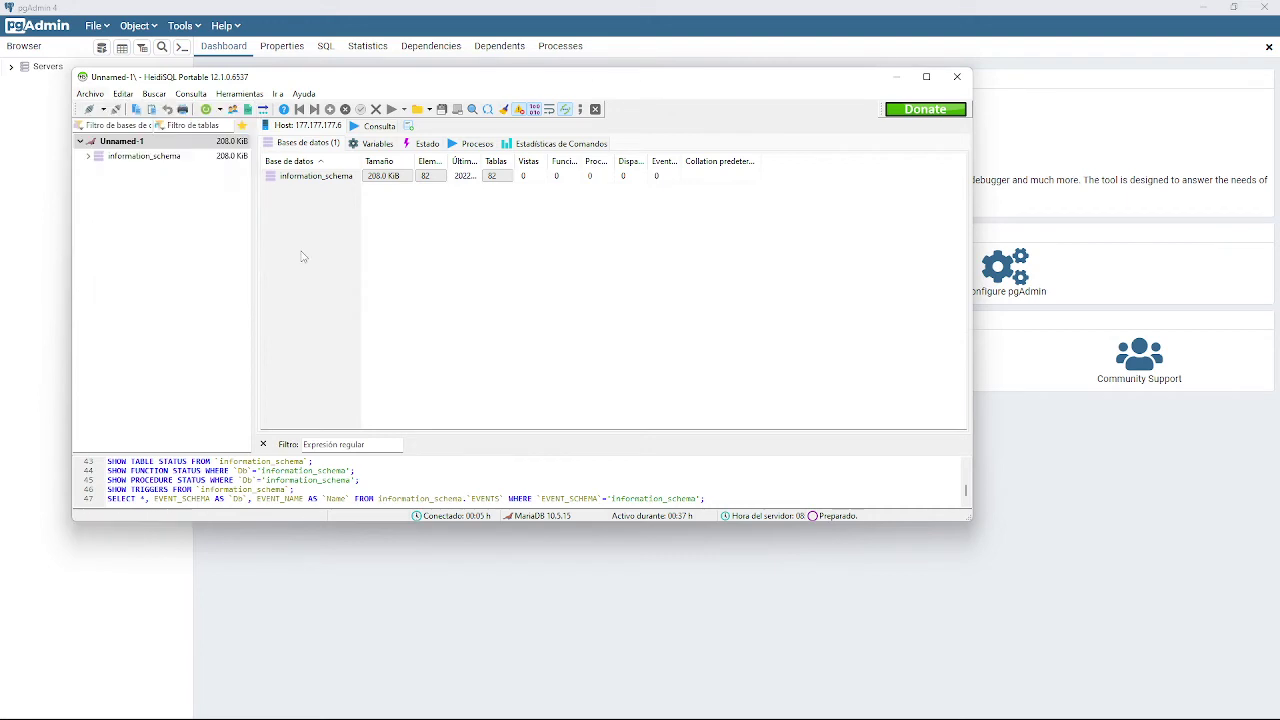
click(123, 94)
mouse_move(92, 94)
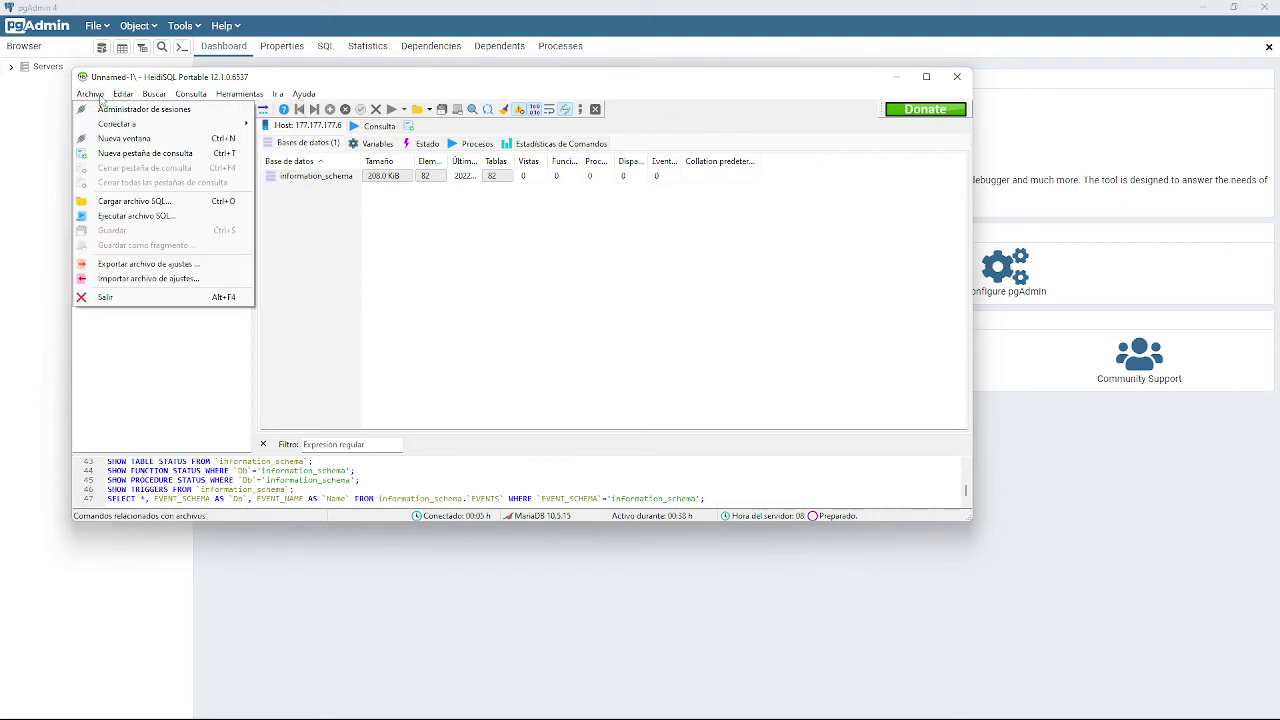
click(128, 143)
Disconnect from the MariaDB server to open the Session Manager.
right_click(130, 145)
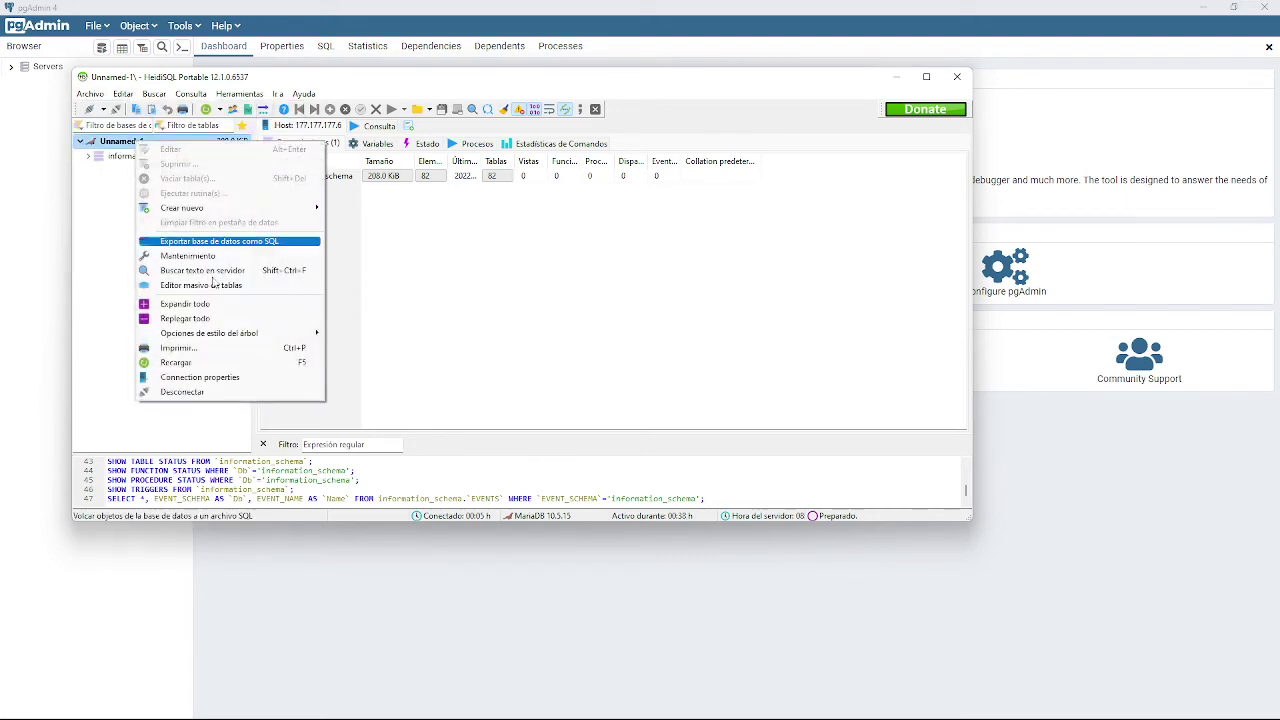
click(109, 274)
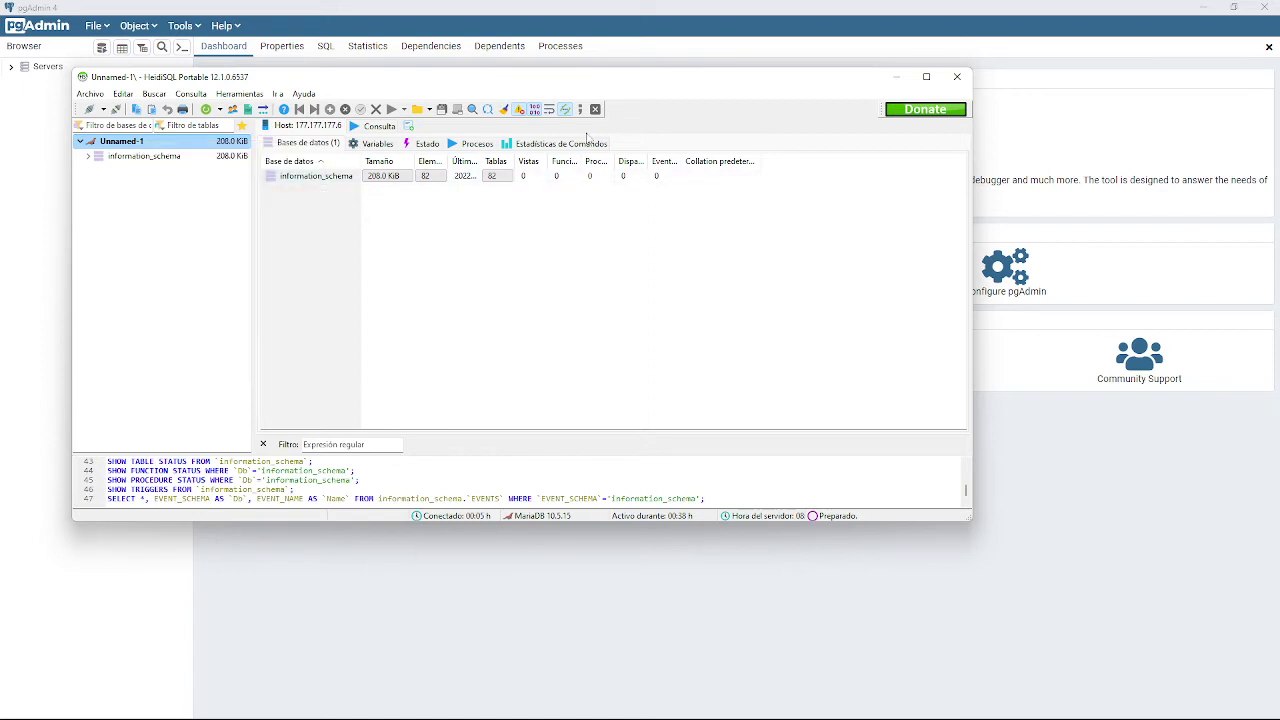
click(92, 94)
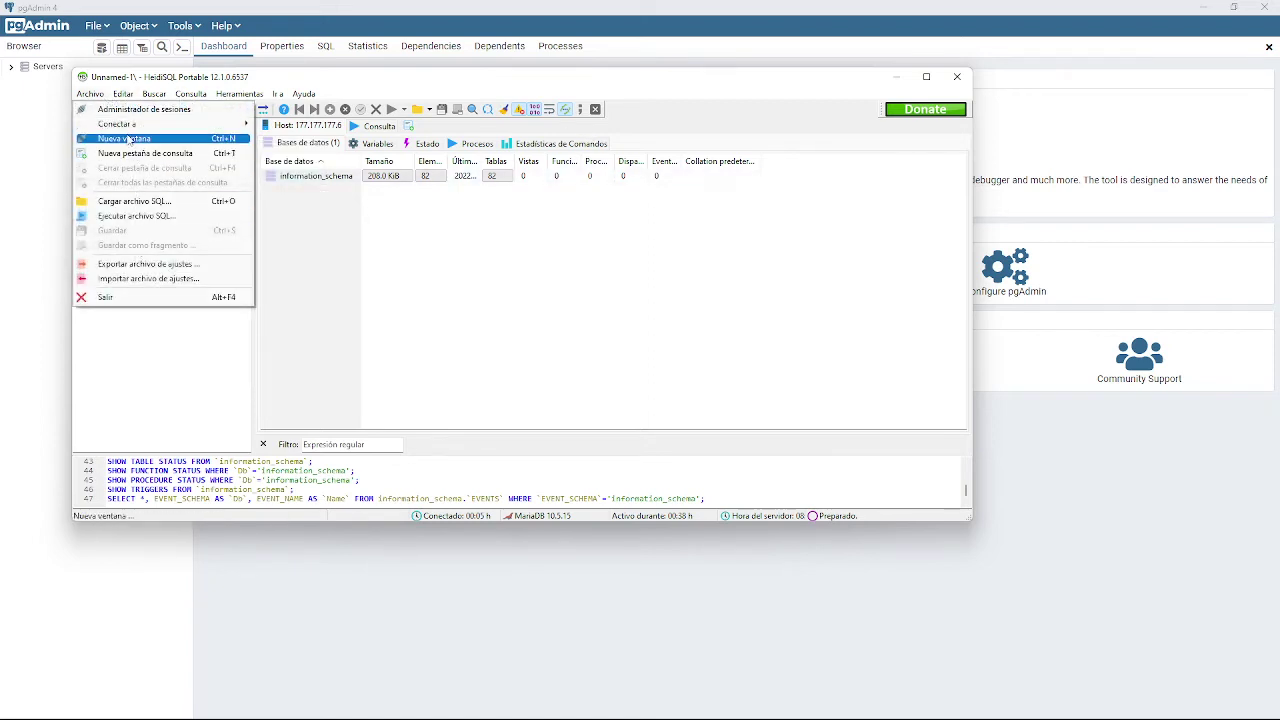
key(Escape)
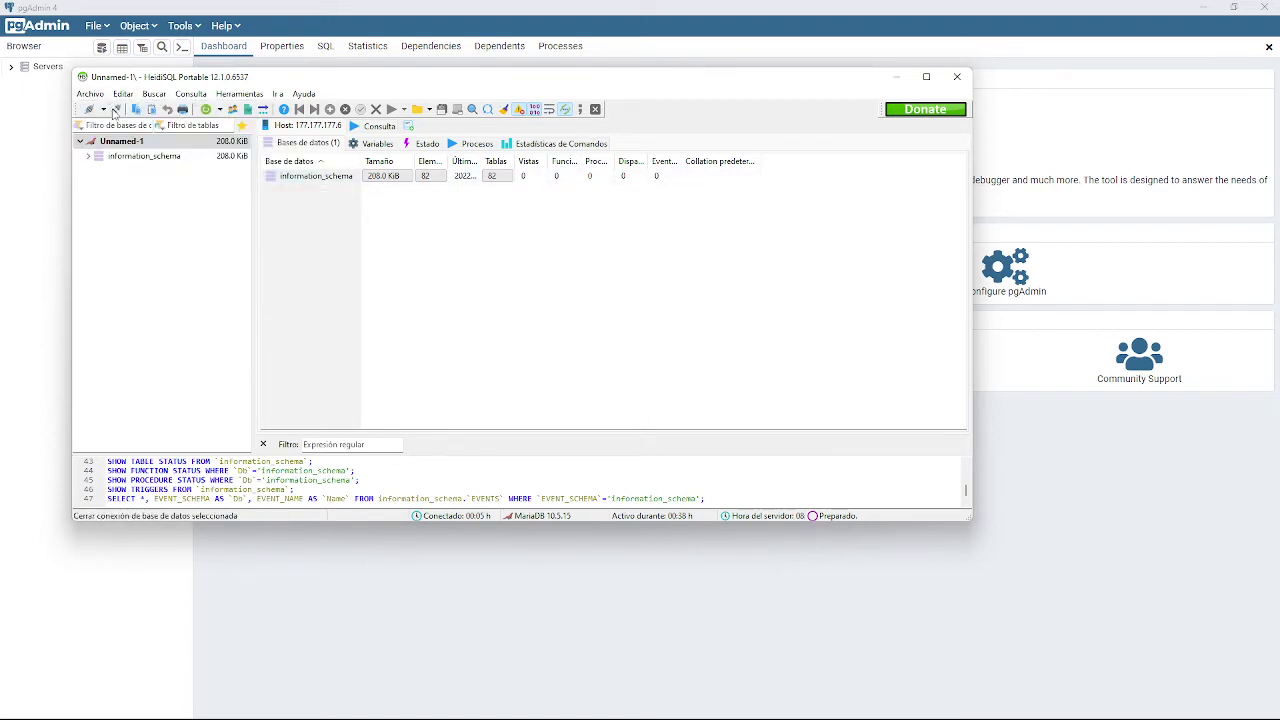
click(115, 110)
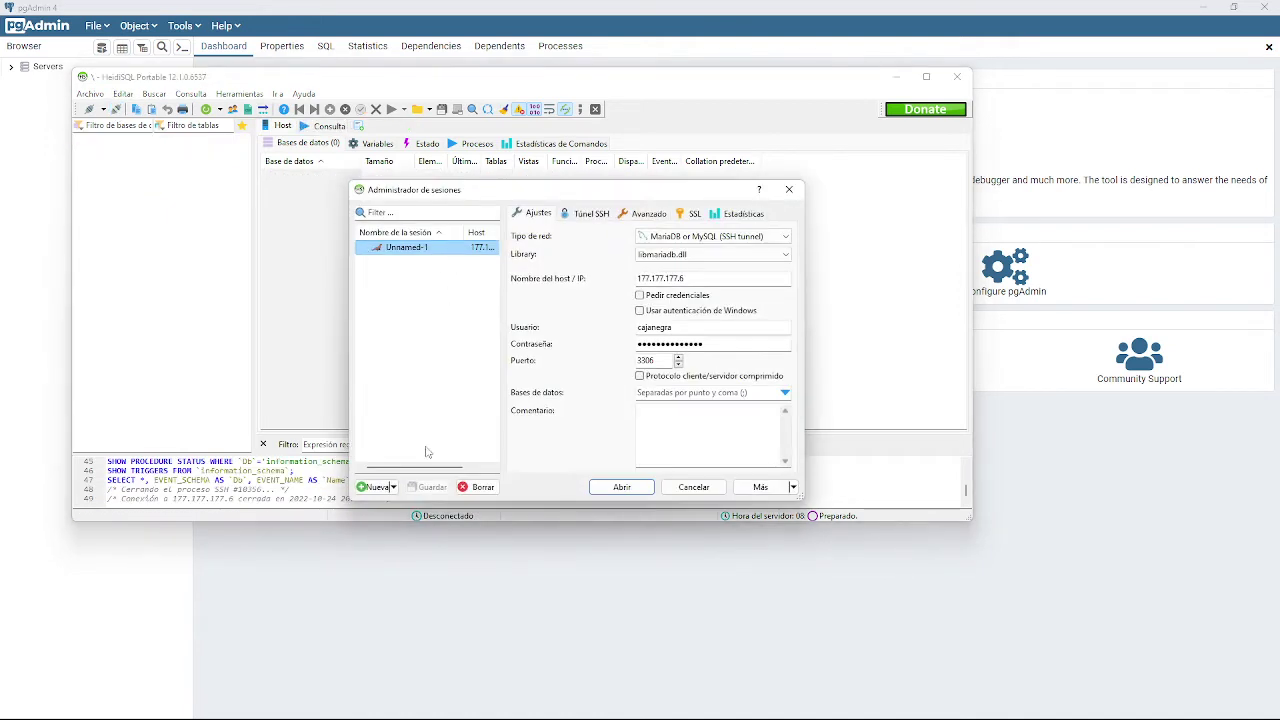
Duplicate the Unnamed-1 session as a new session named postgres.
right_click(430, 250)
click(479, 287)
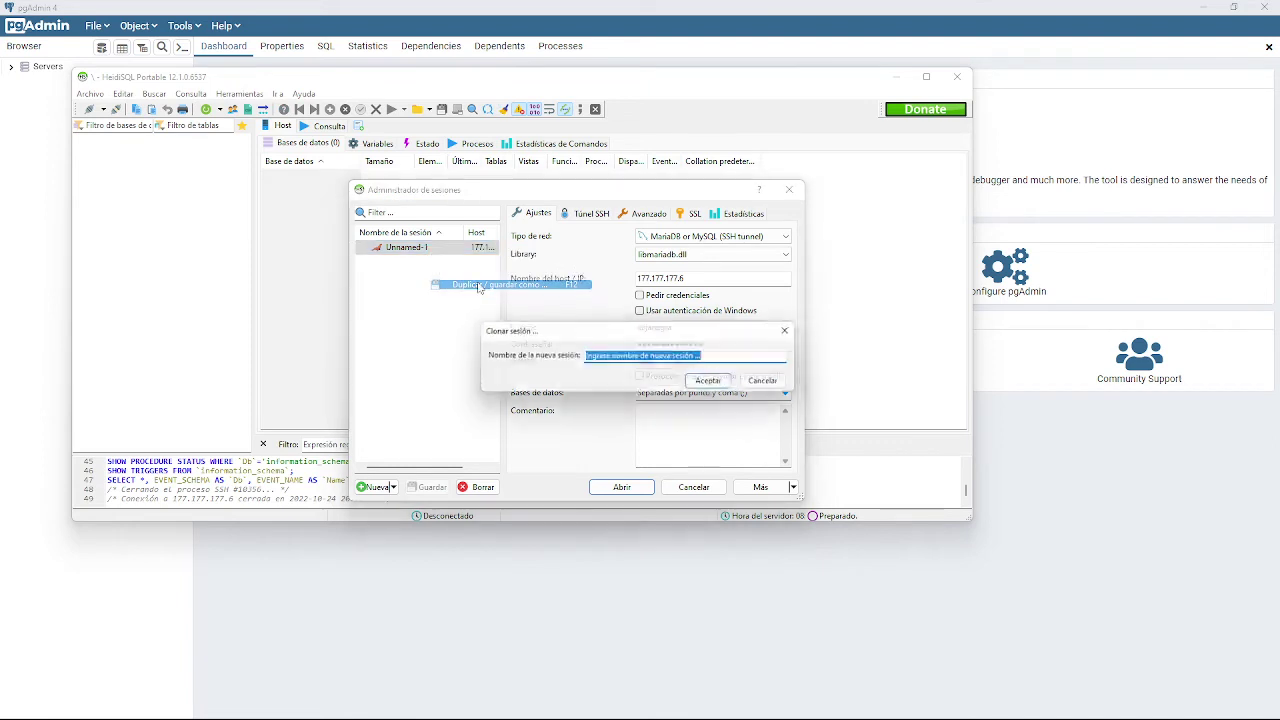
double_click(724, 359)
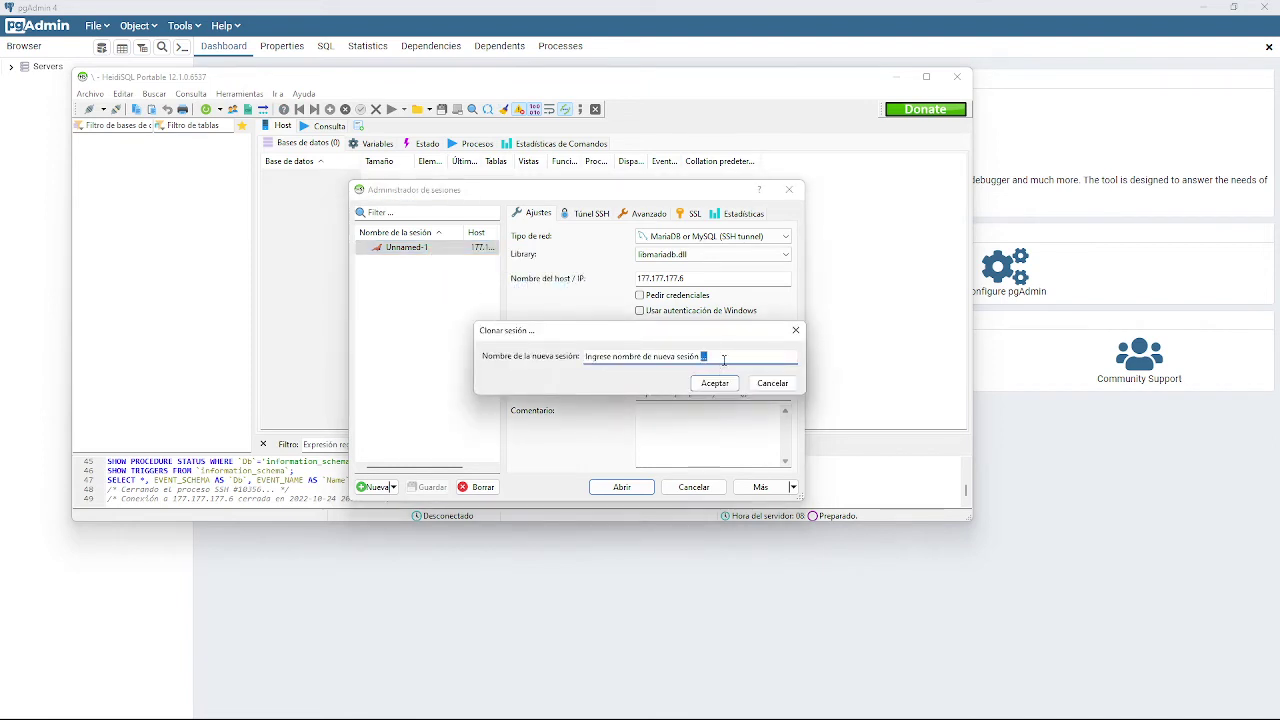
key(ctrl+a)
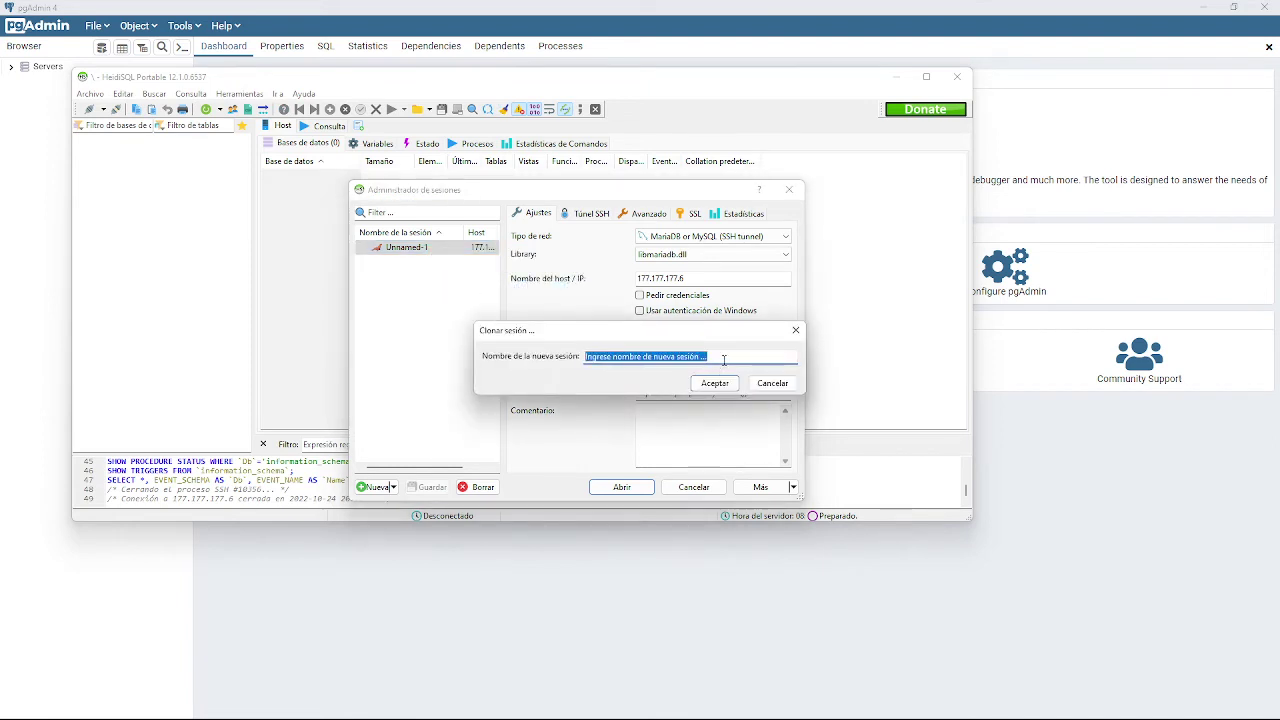
text(pos)
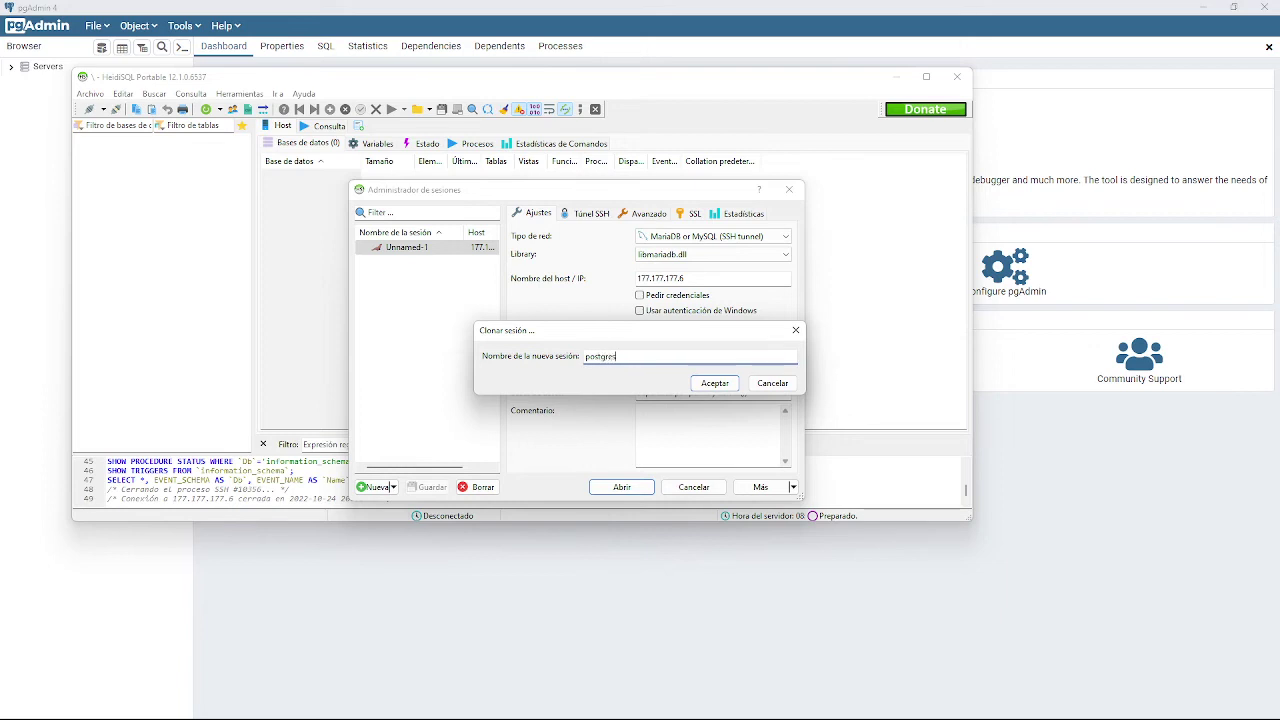
text(tgres)
click(715, 384)
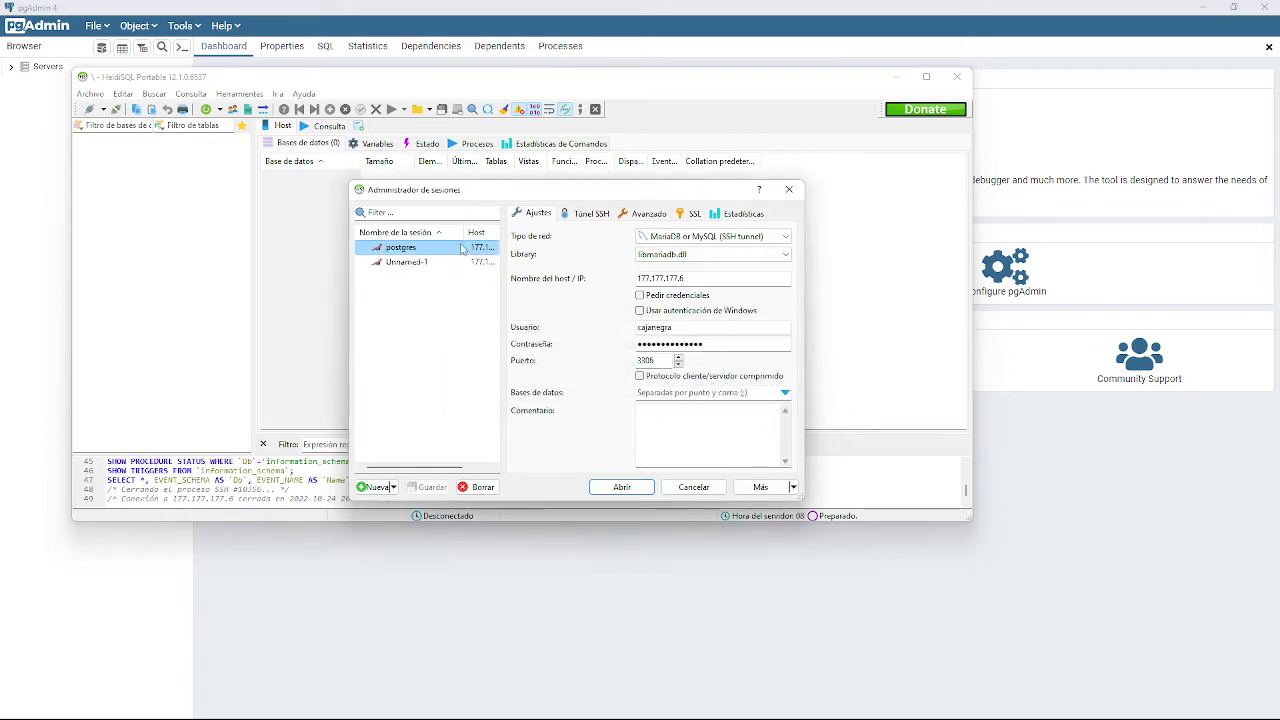
Change the postgres session's host address to 177.177.177.3.
click(689, 278)
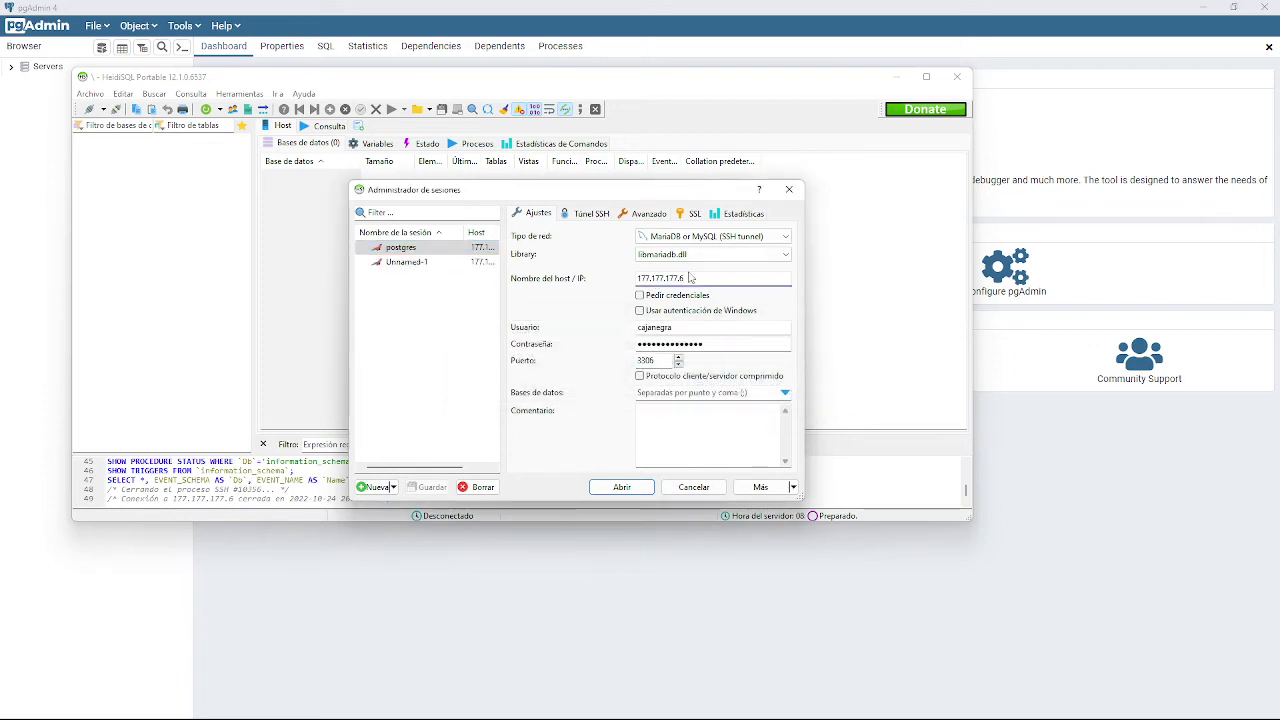
key(BackSpace)
text(3)
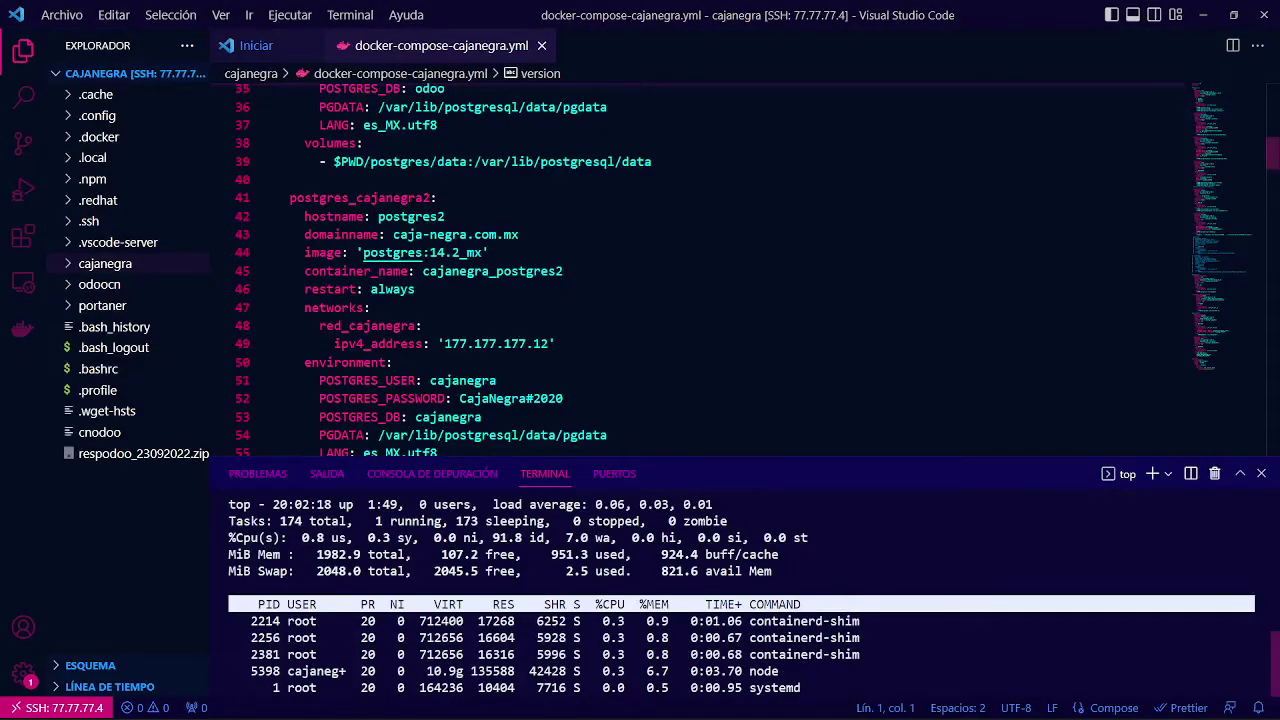
Review the postgres_cajanegra block in the compose file, then return to HeidiSQL's postgres session settings.
scroll(745, 268, up, 5)
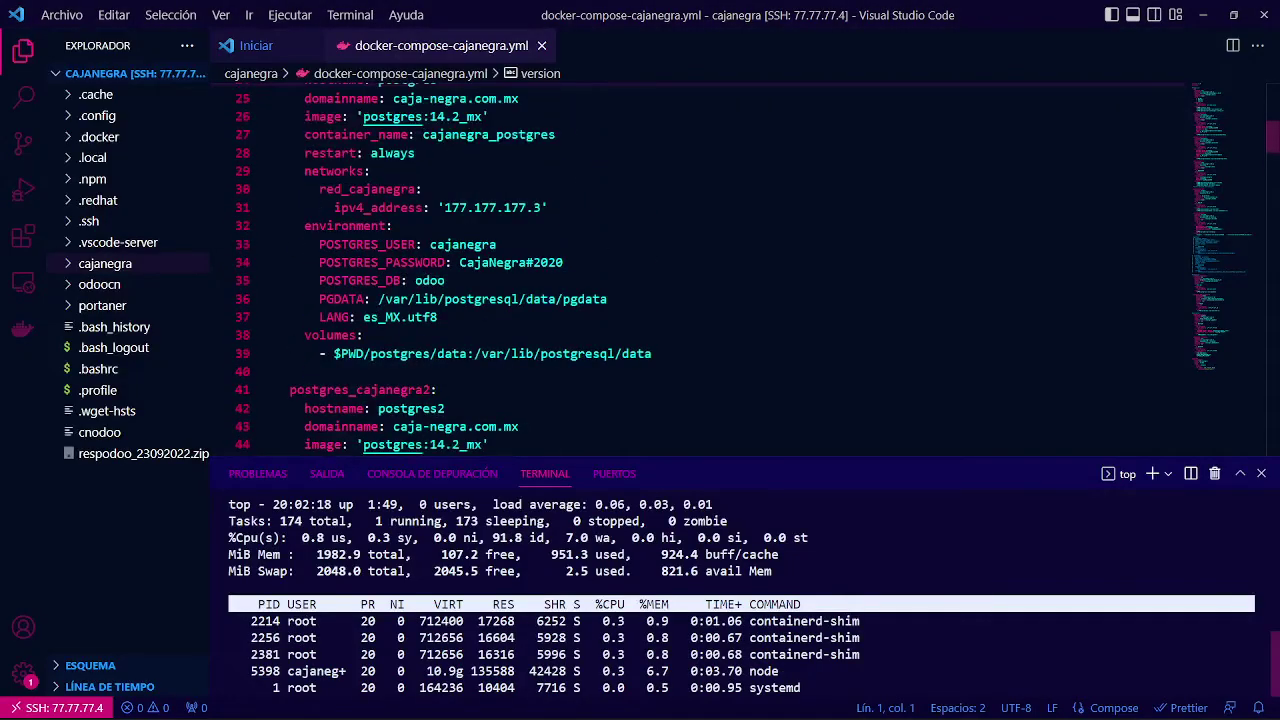
scroll(700, 268, up, 1)
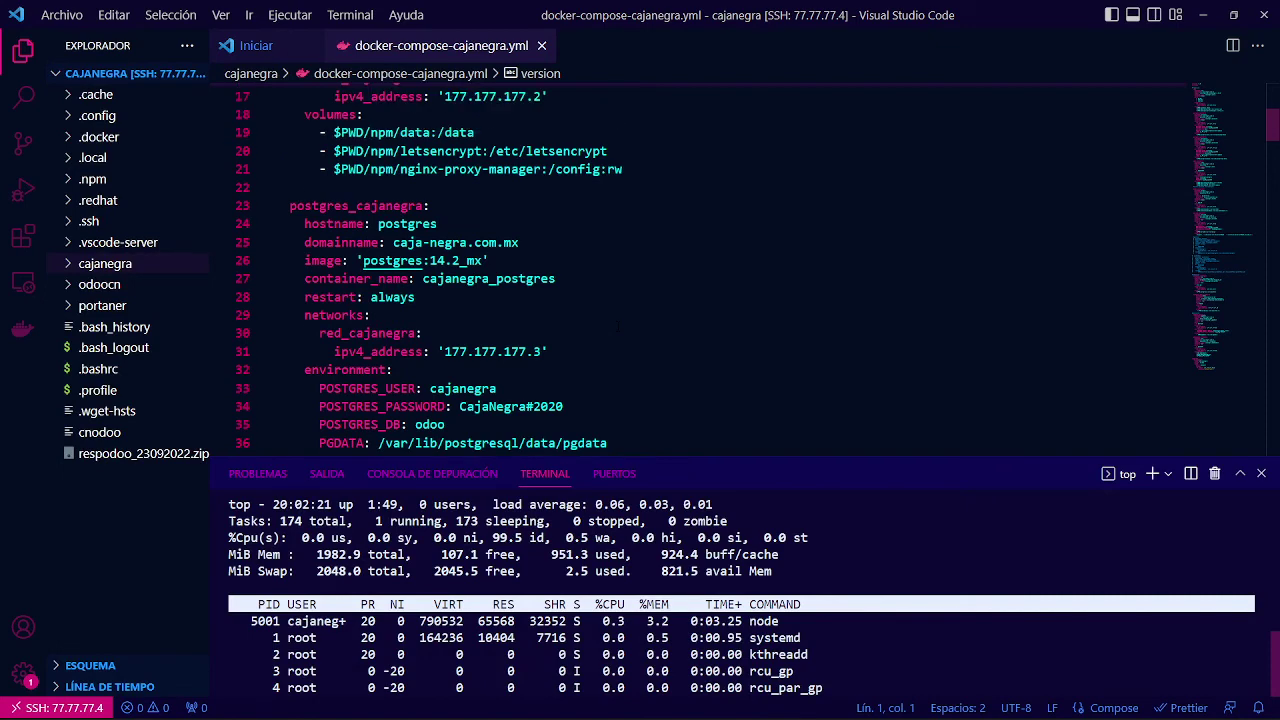
scroll(620, 326, up, 4)
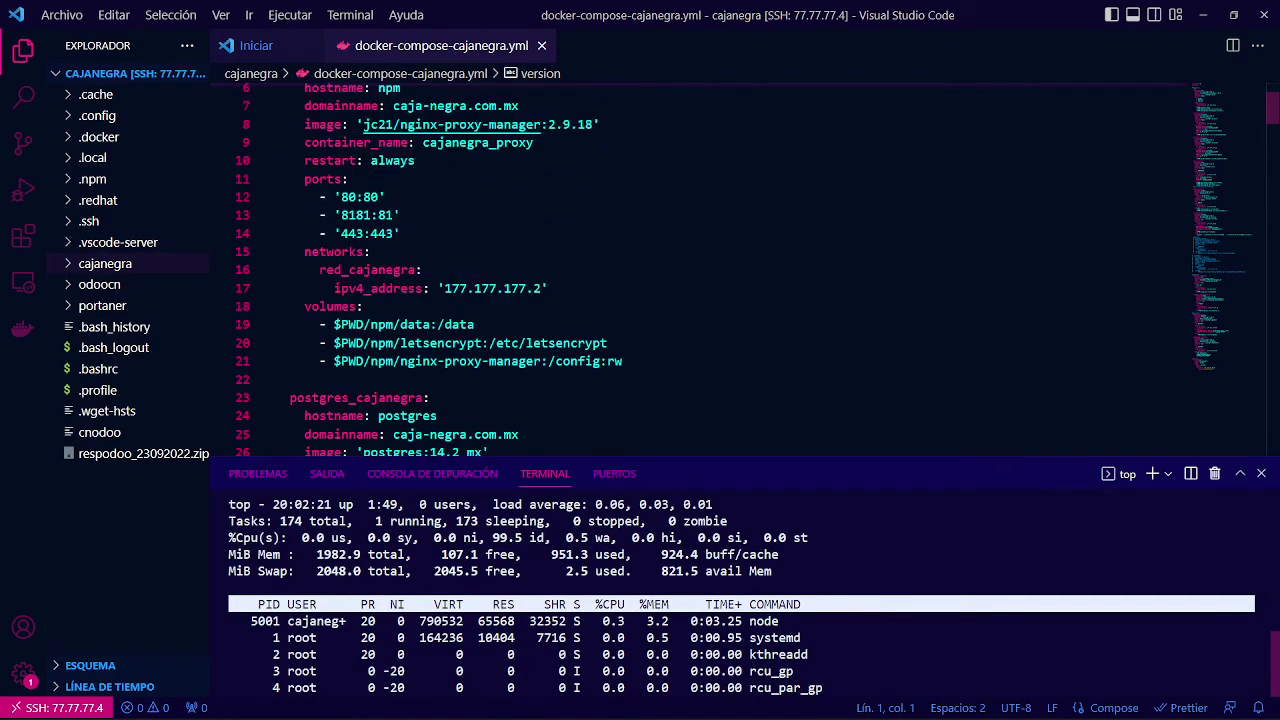
scroll(636, 314, down, 4)
scroll(636, 314, down, 3)
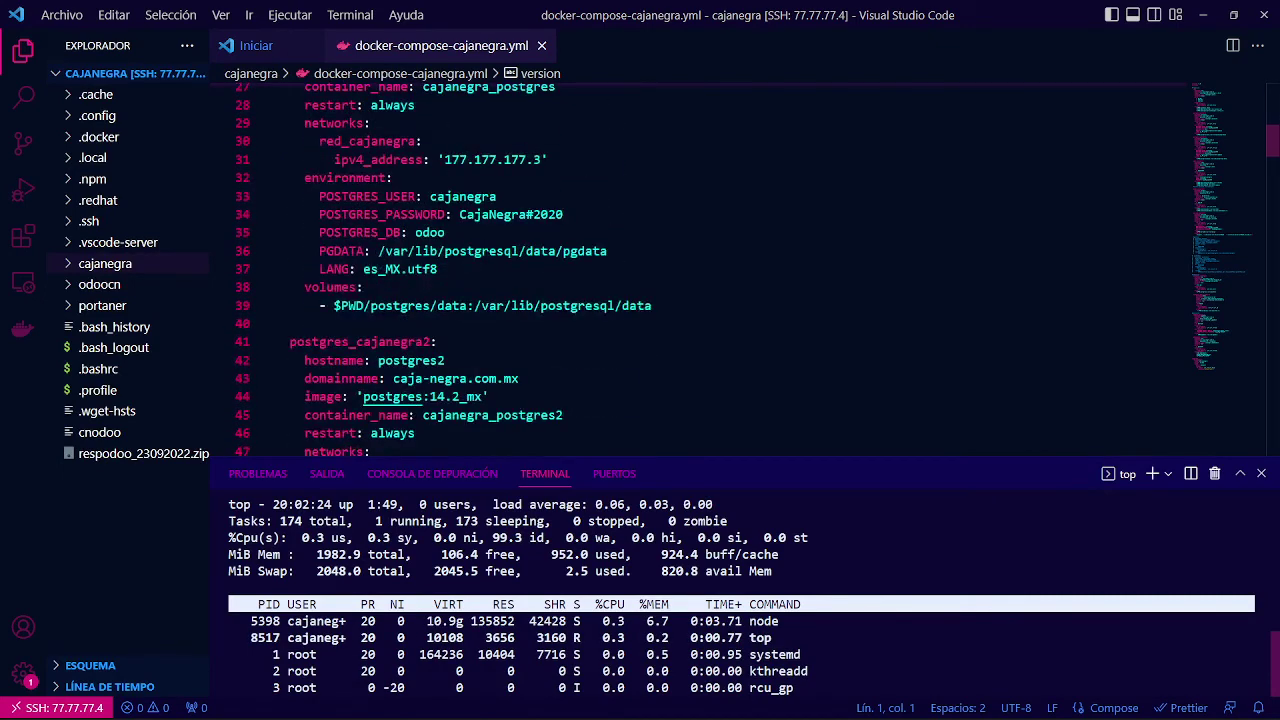
scroll(700, 268, down, 2)
scroll(700, 268, up, 4)
key(alt+Tab)
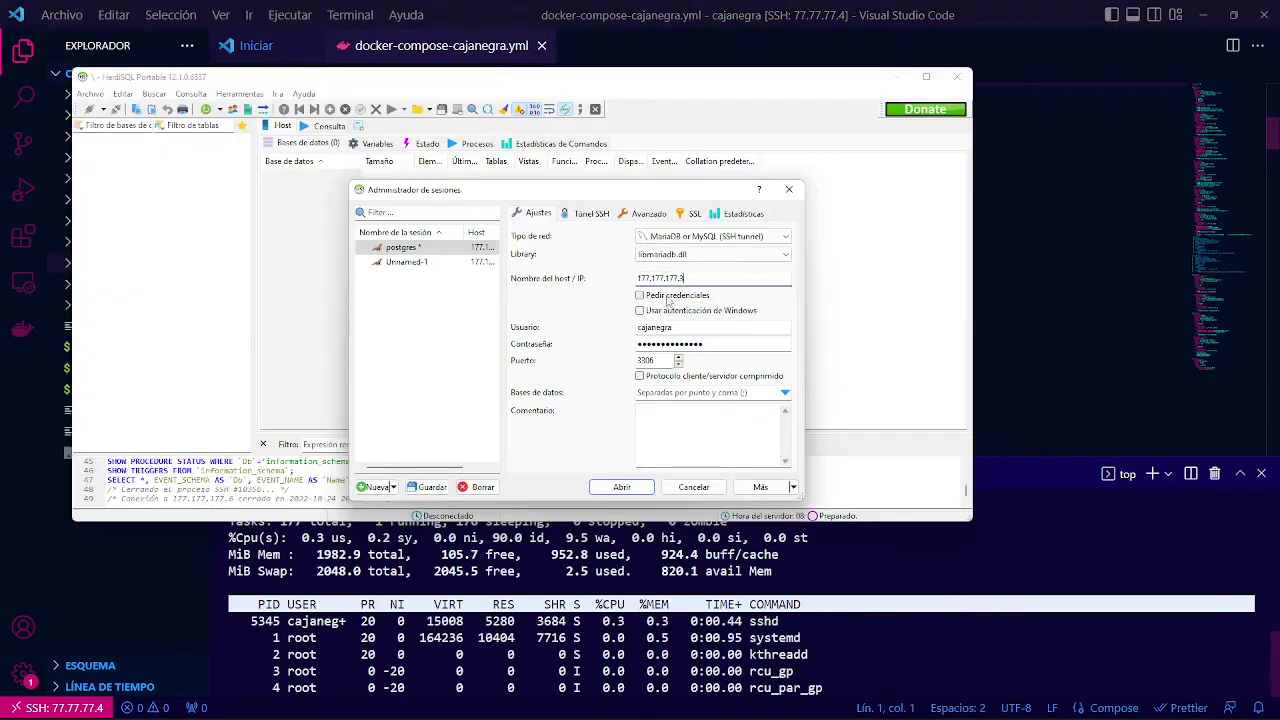
click(717, 343)
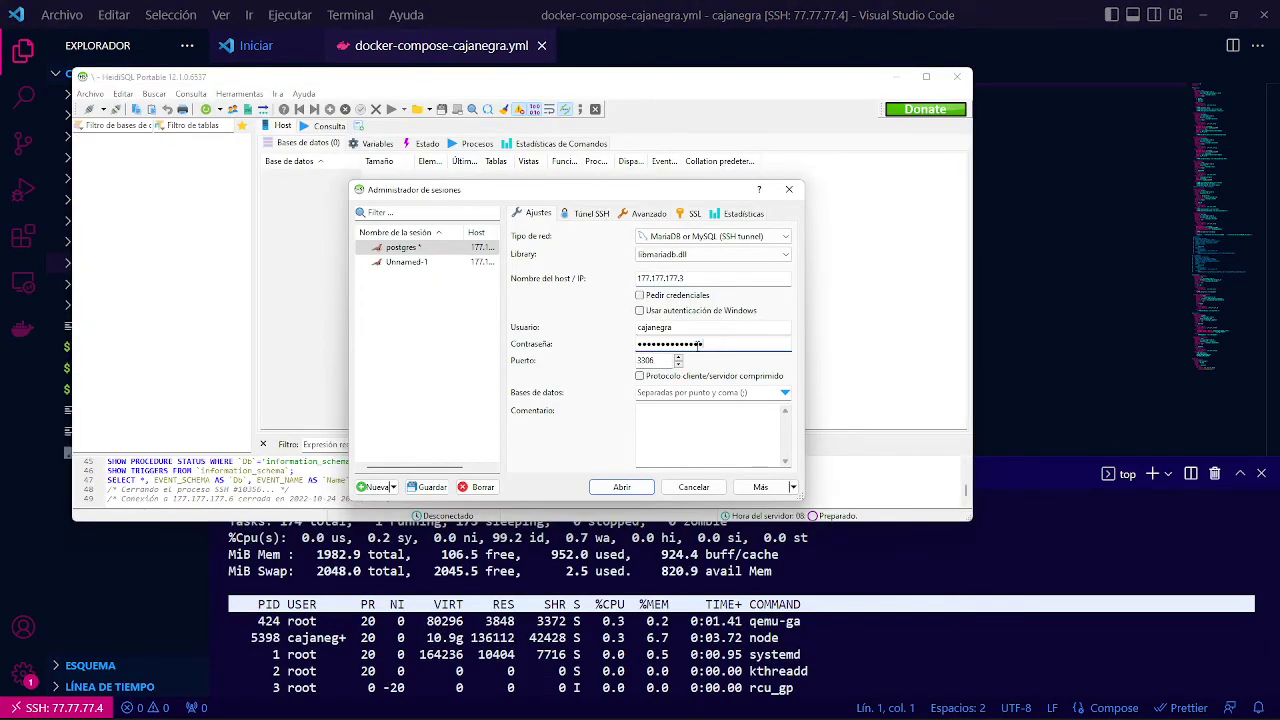
Switch the postgres session's network type to PostgreSQL (SSH tunnel) and check its SSH tunnel tab.
key(ctrl+a)
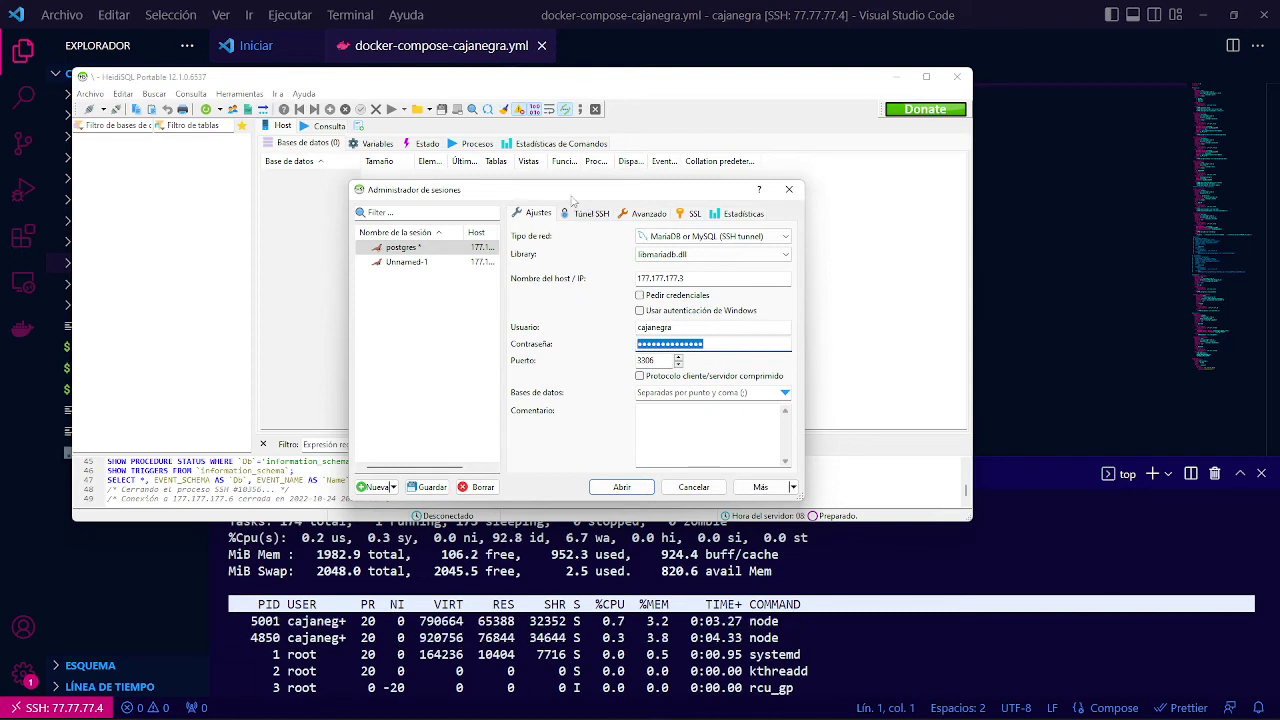
click(715, 240)
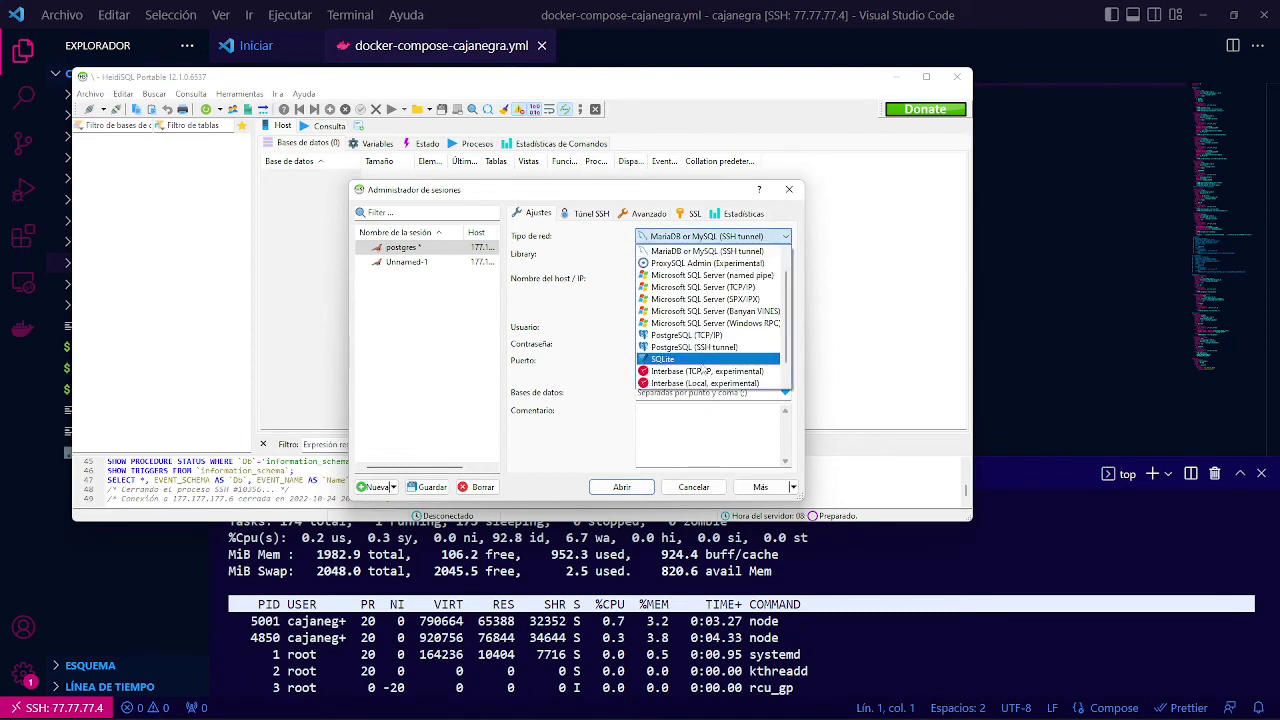
click(694, 347)
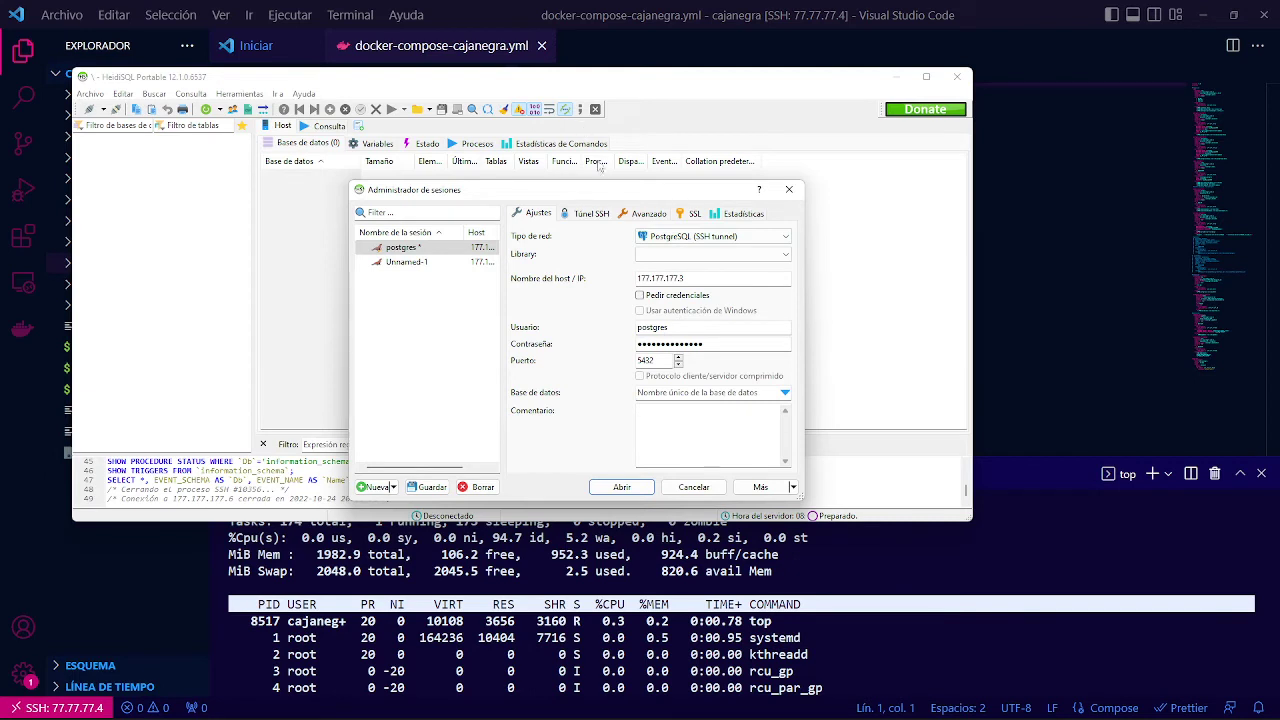
click(586, 215)
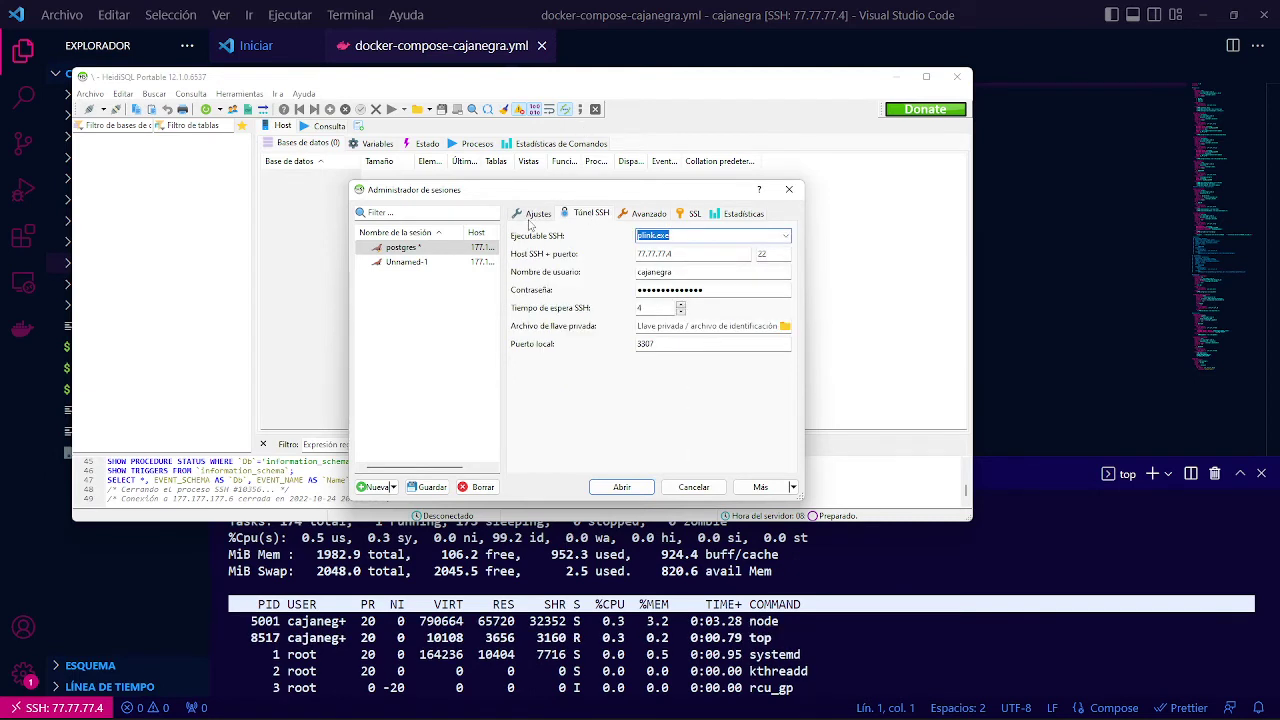
click(534, 214)
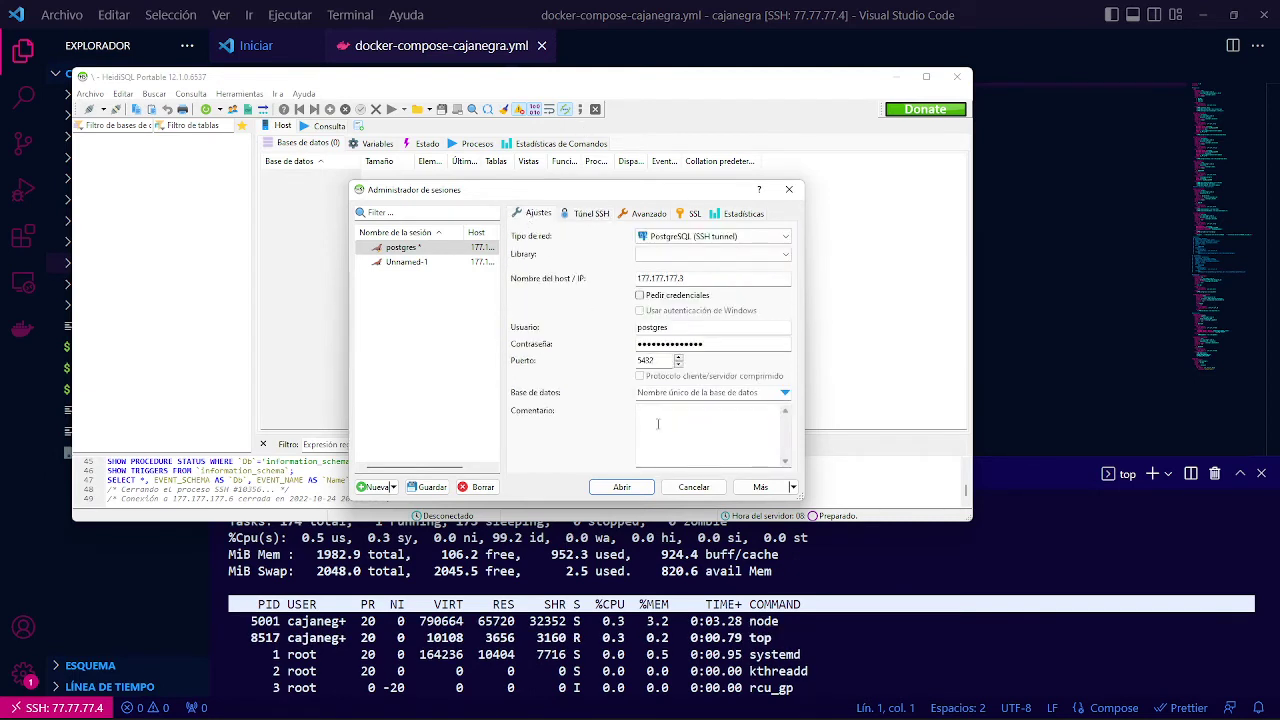
Try opening the postgres session, dismiss the missing-library error, and recheck the SSH tunnel local port 3307.
click(620, 488)
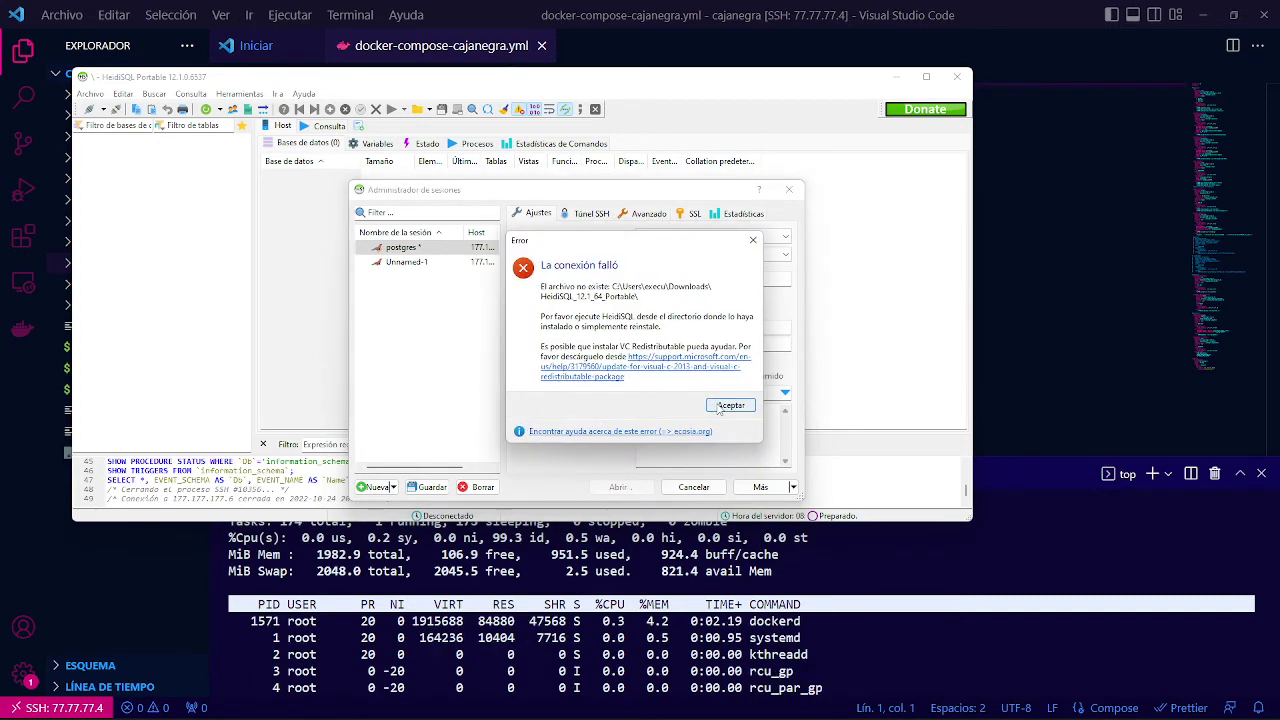
click(720, 406)
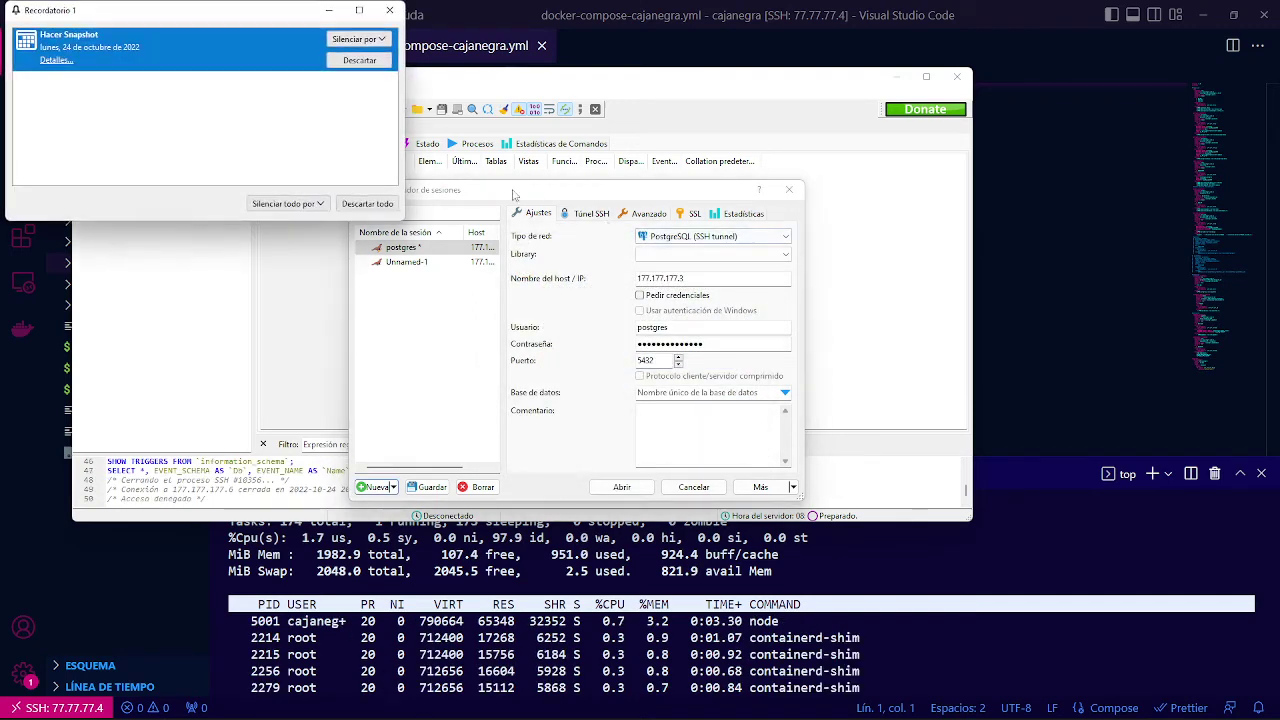
key(Escape)
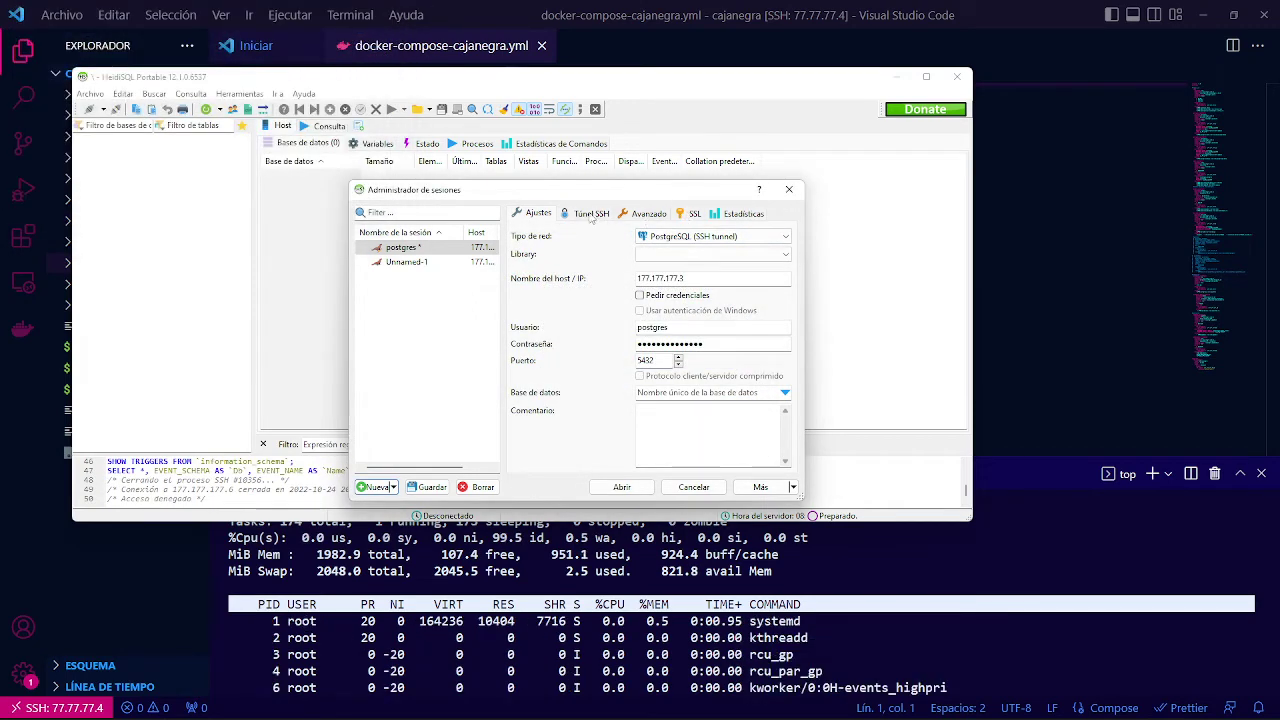
click(591, 214)
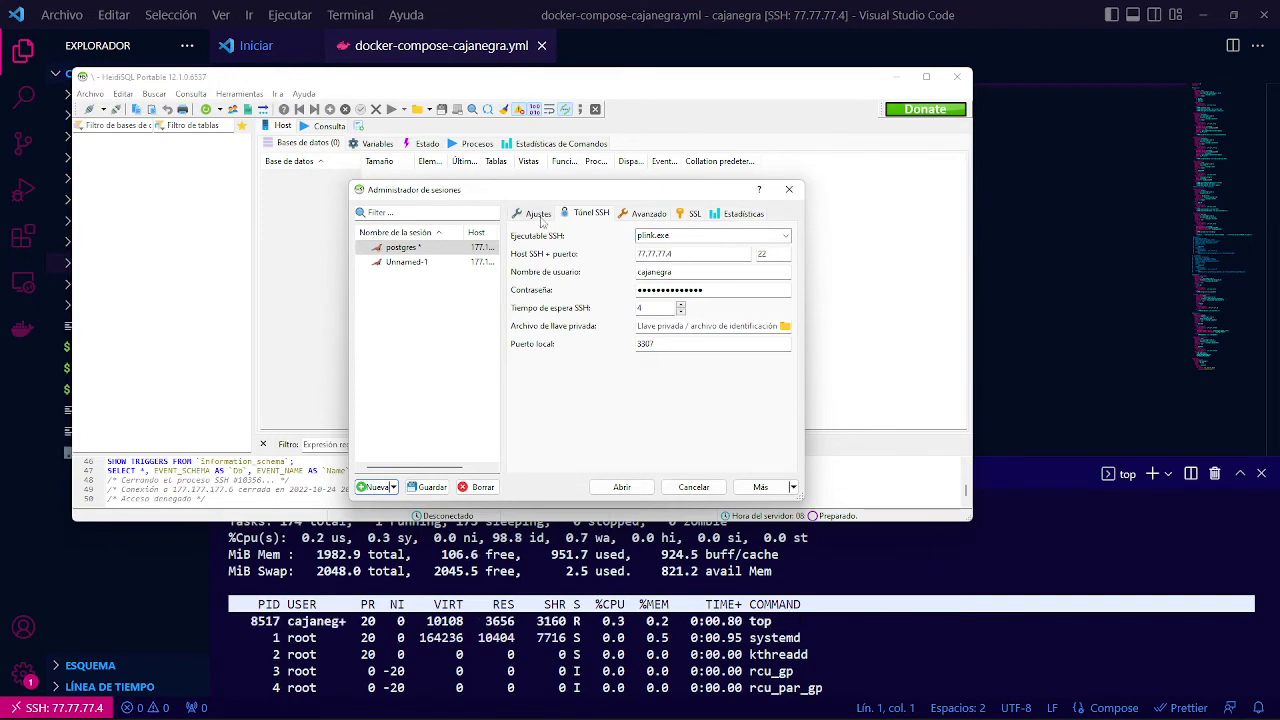
double_click(673, 343)
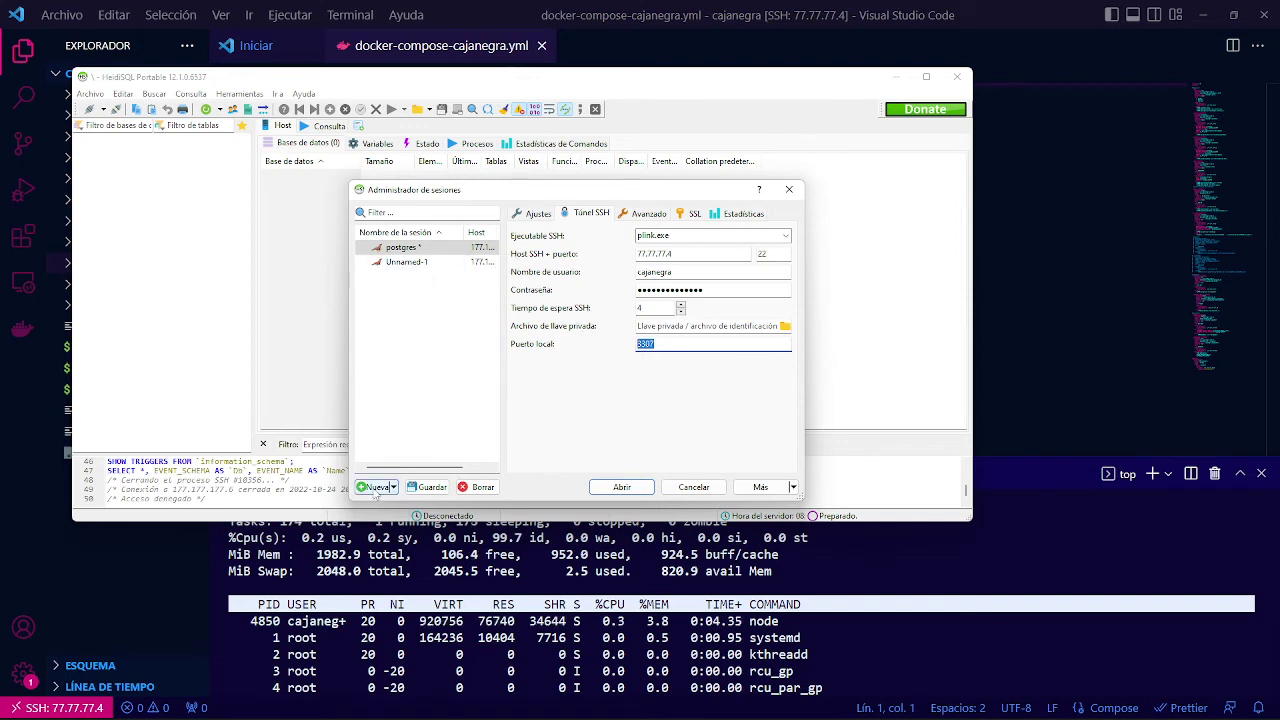
click(375, 487)
Save the postgres session and set a new session's network type to PostgreSQL (SSH tunnel).
click(612, 384)
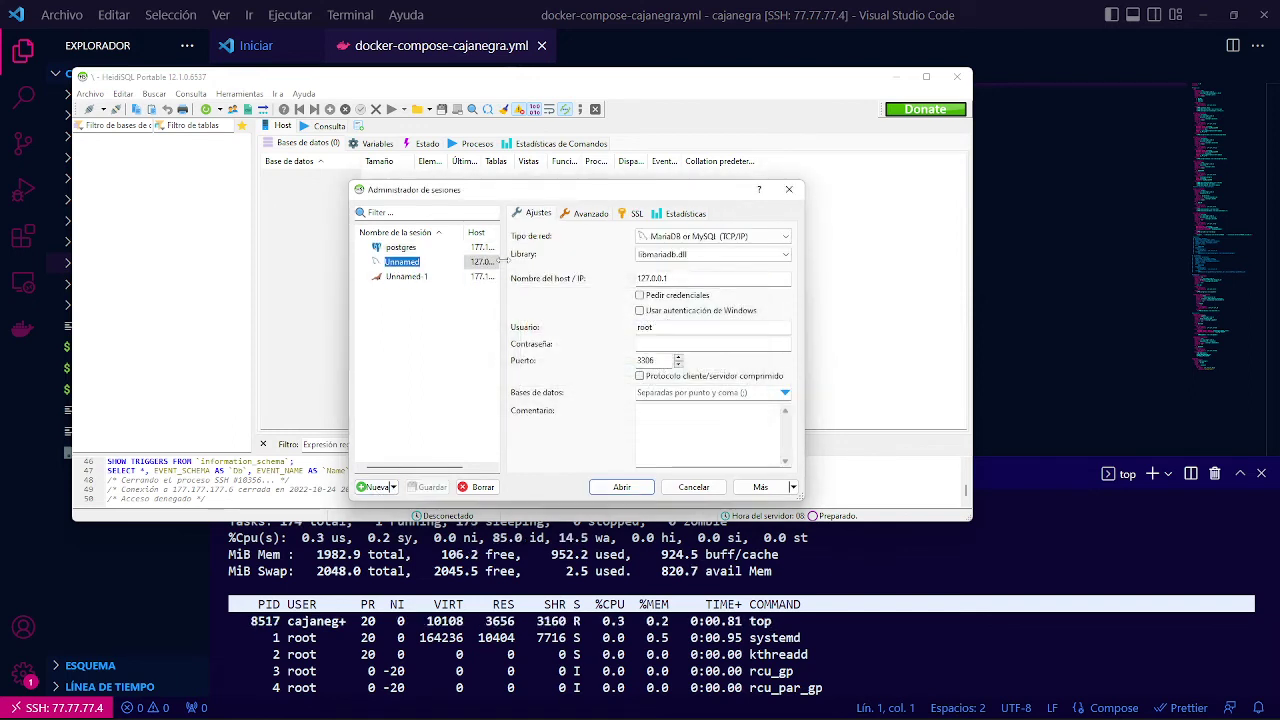
click(712, 236)
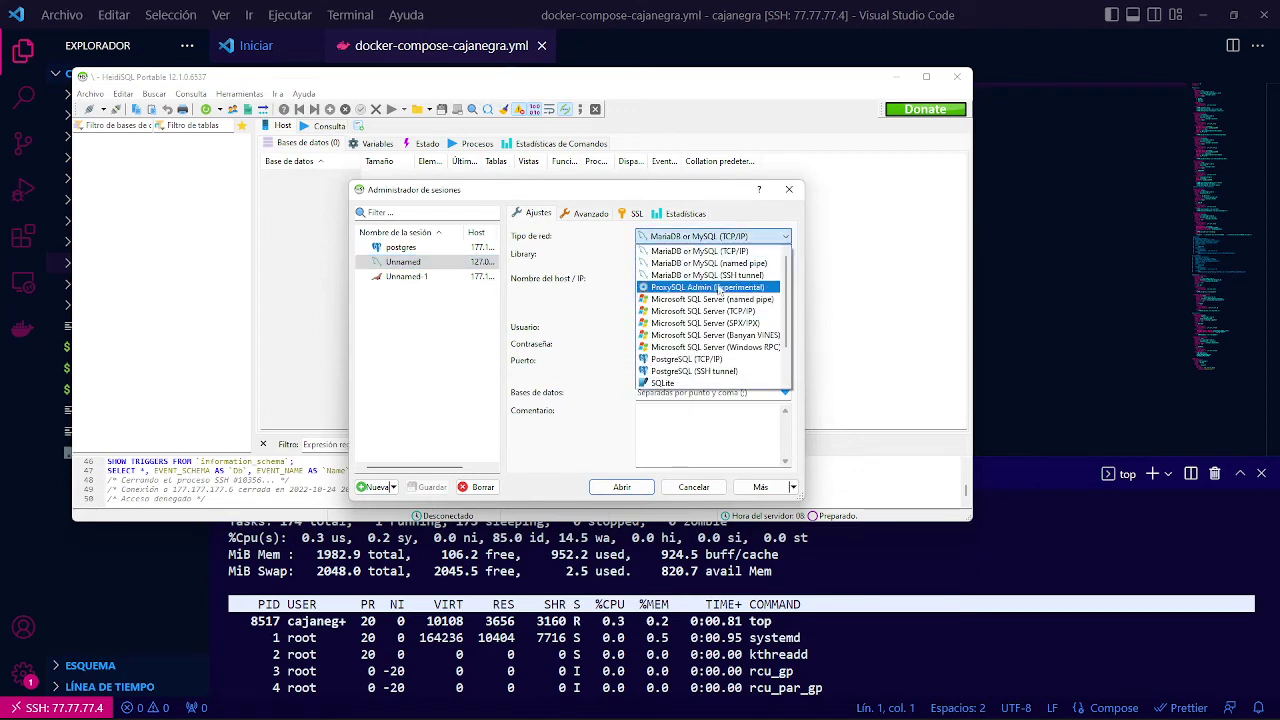
click(708, 371)
click(592, 213)
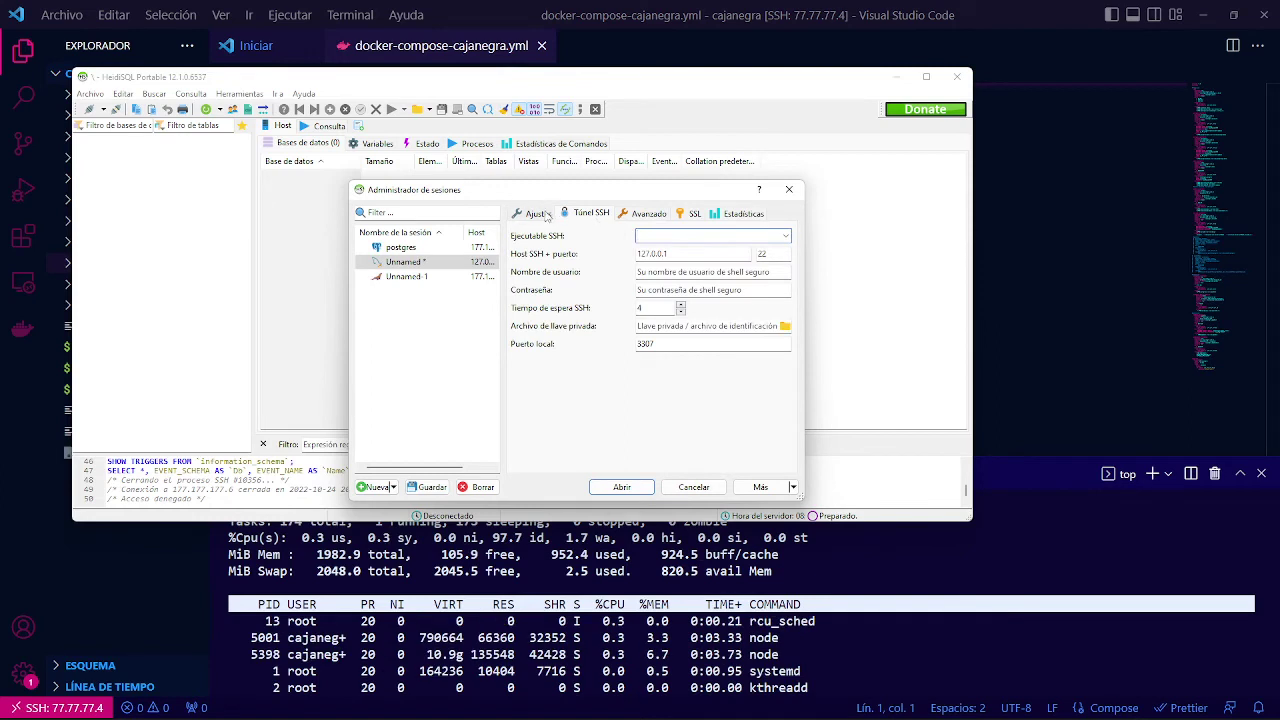
Back on the postgres session, choose the libpq 12.dll library, connect, and dismiss the authentication failure.
click(400, 247)
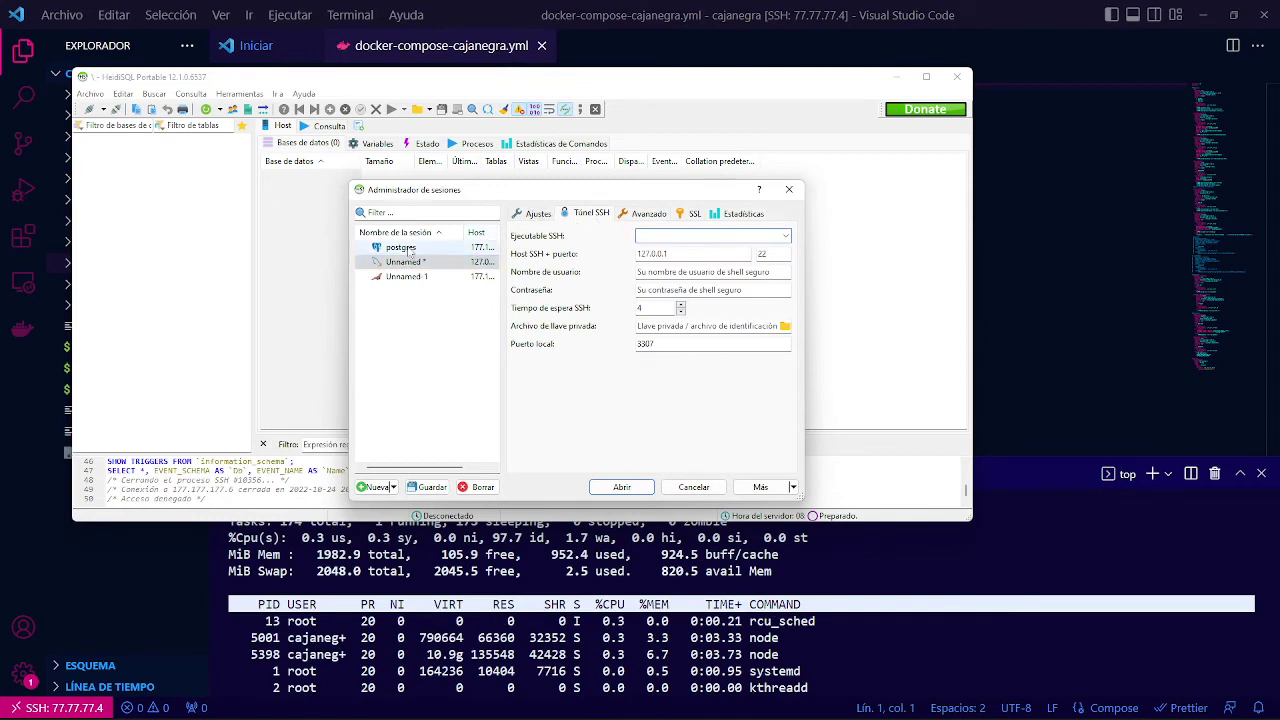
click(662, 371)
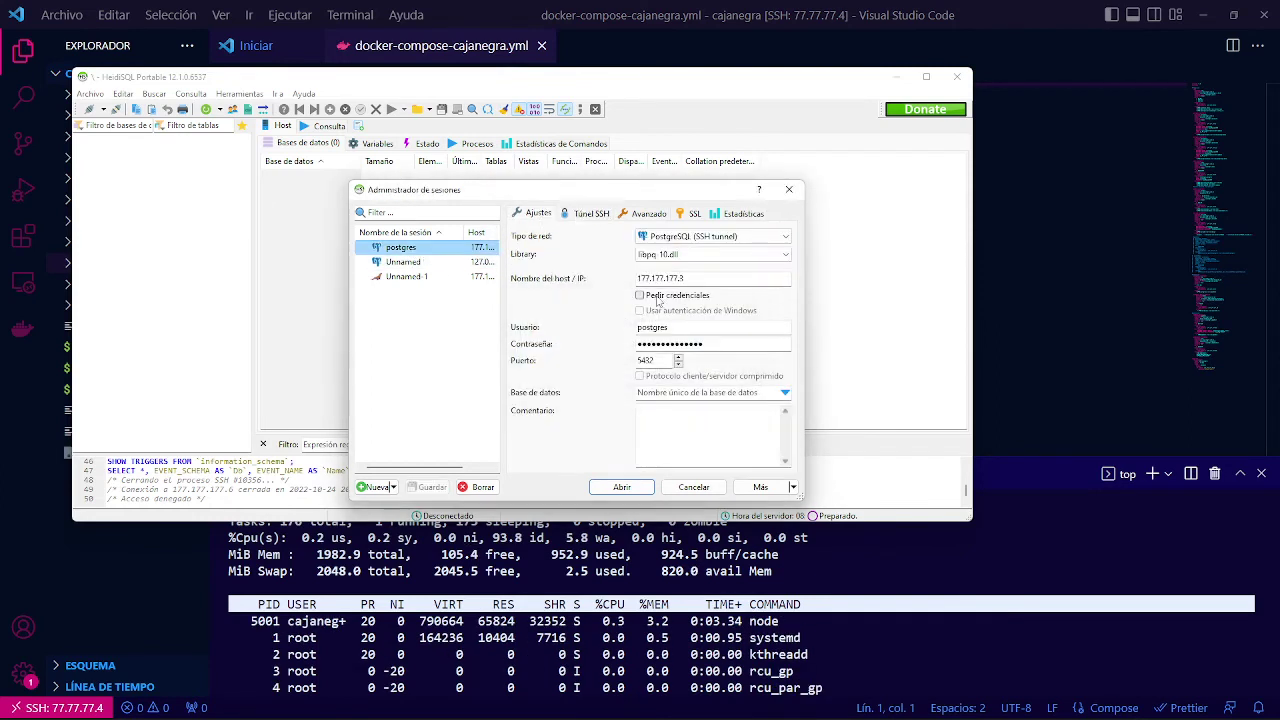
click(700, 256)
click(688, 273)
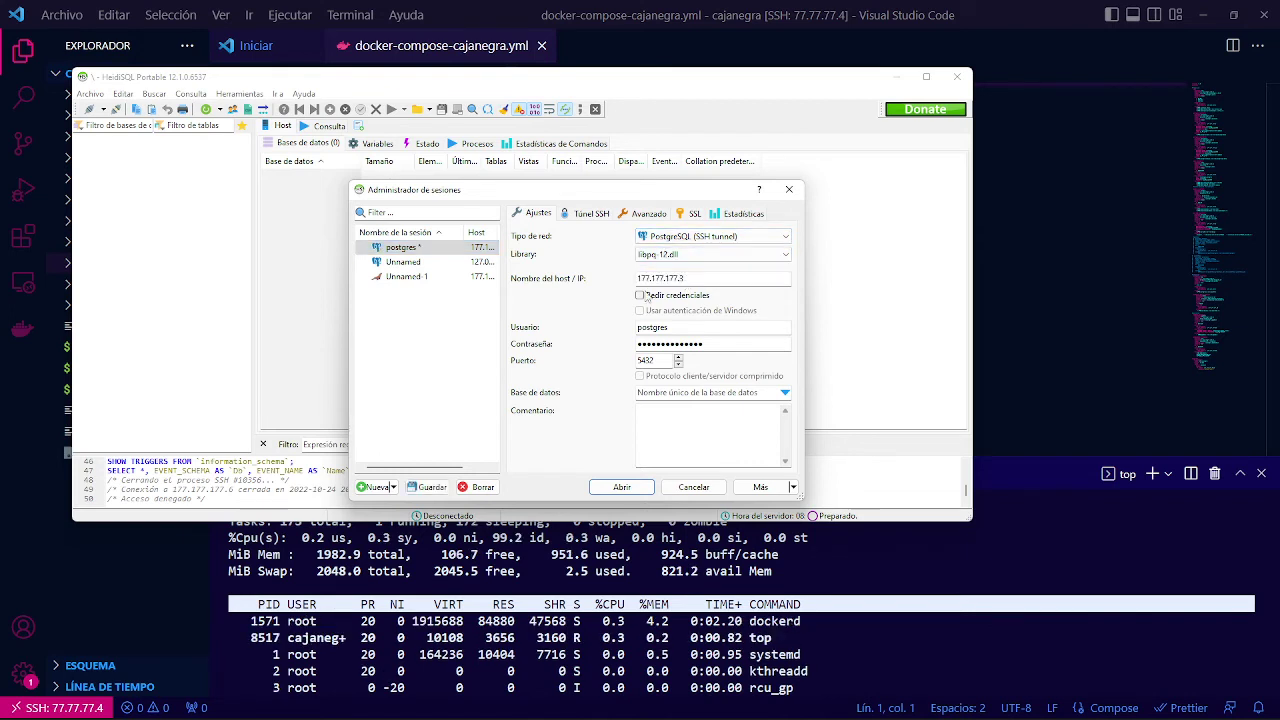
click(621, 487)
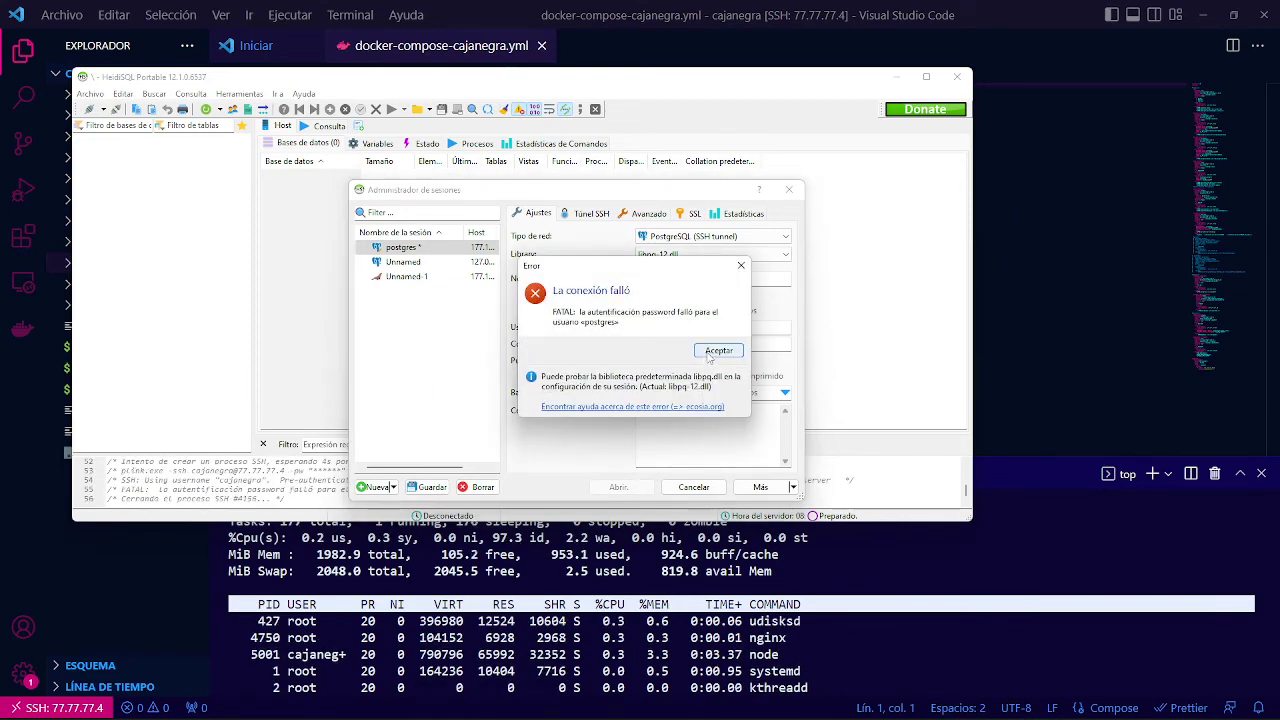
click(716, 351)
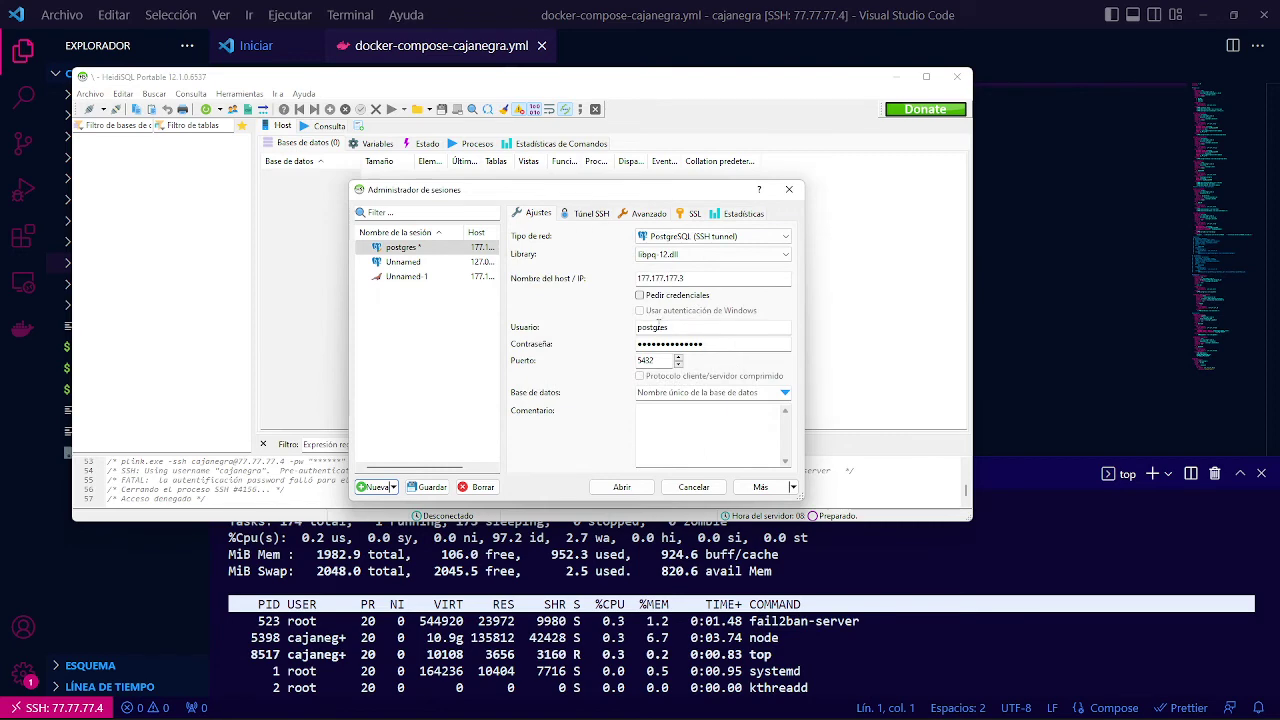
Replace the postgres session's username postgres with cajanegra, checking the compose file's credentials.
drag(673, 328, 590, 328)
key(alt+Tab)
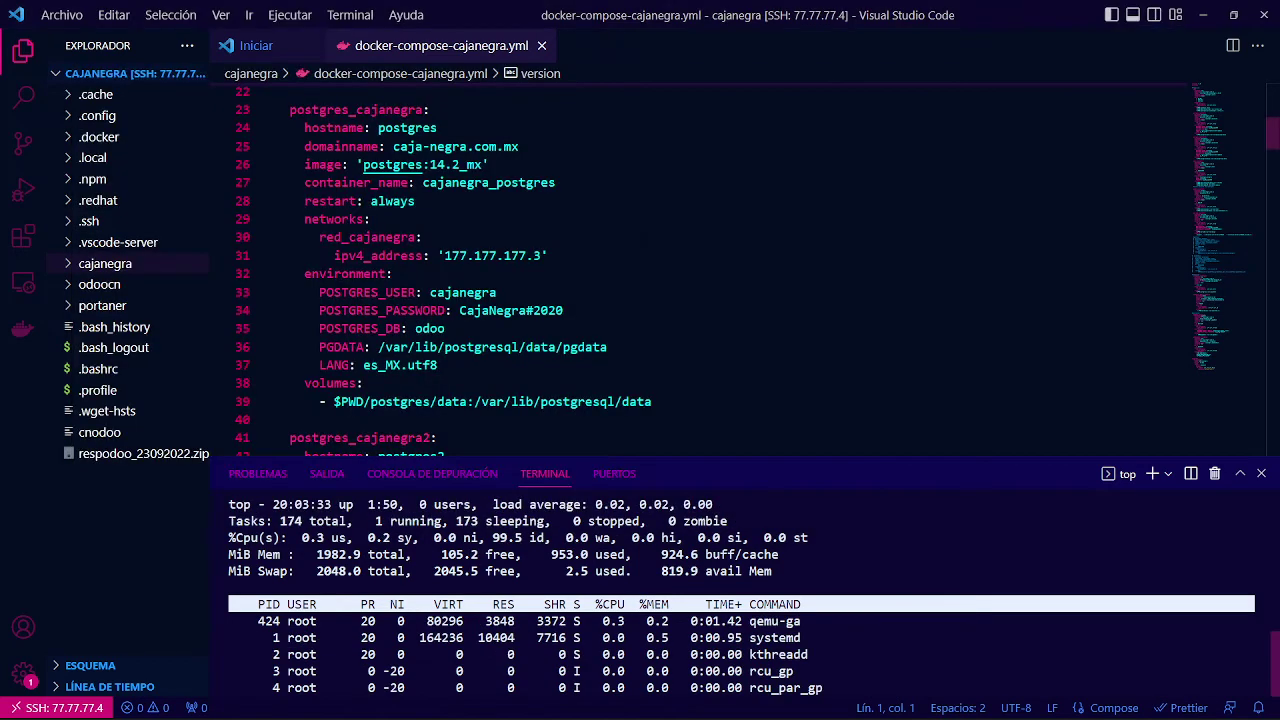
key(alt+Tab)
click(675, 328)
drag(675, 328, 569, 332)
text(cajanegra)
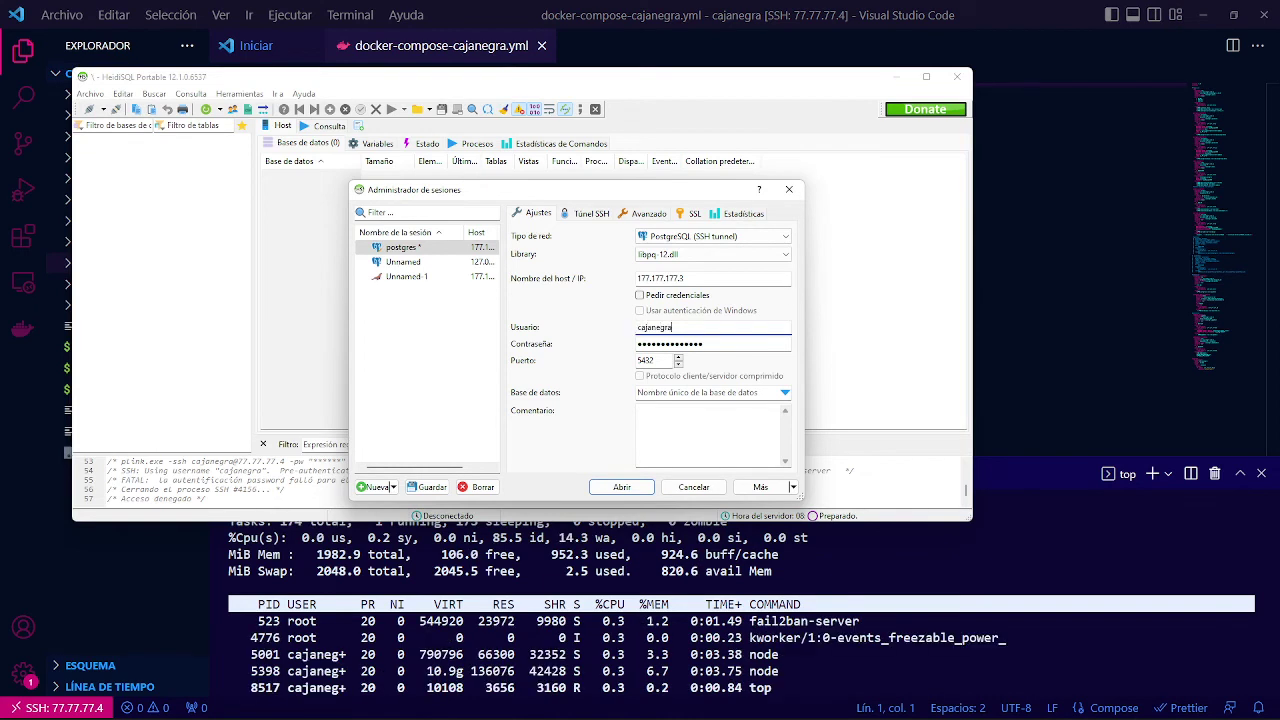
Connect as cajanegra, keep the modified session settings, then disconnect back to the session list.
click(621, 487)
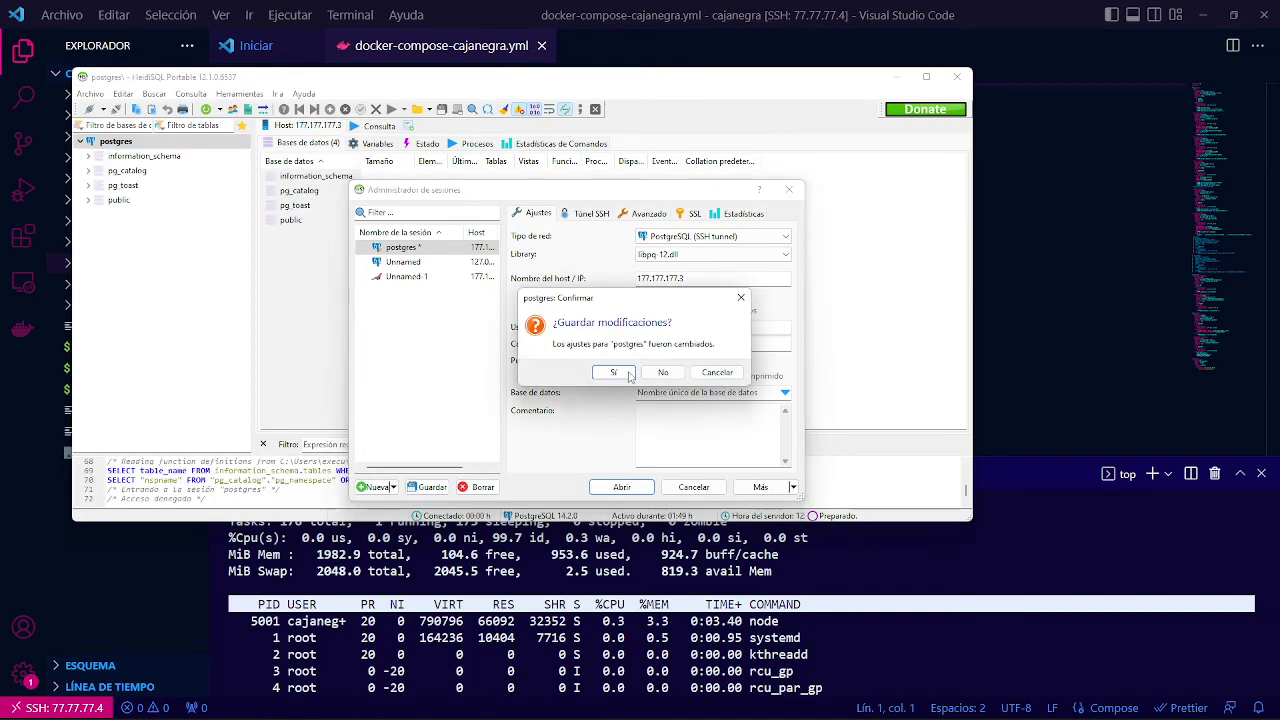
click(613, 372)
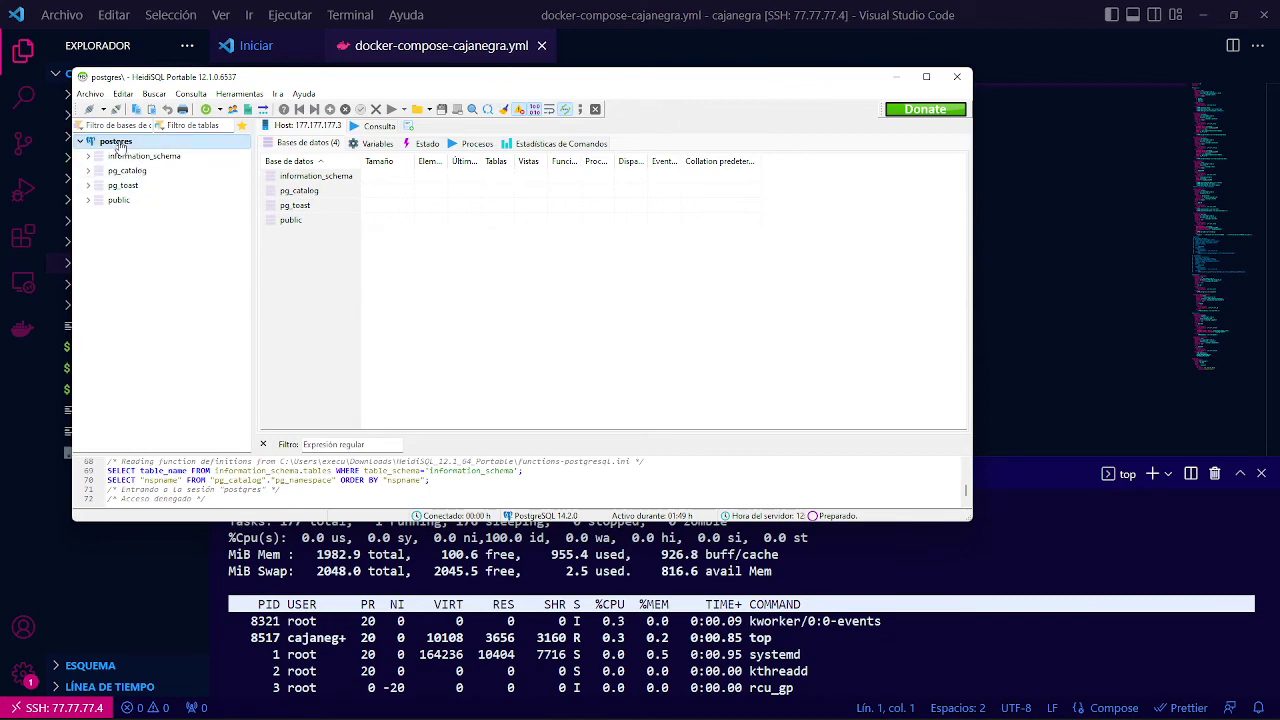
click(116, 109)
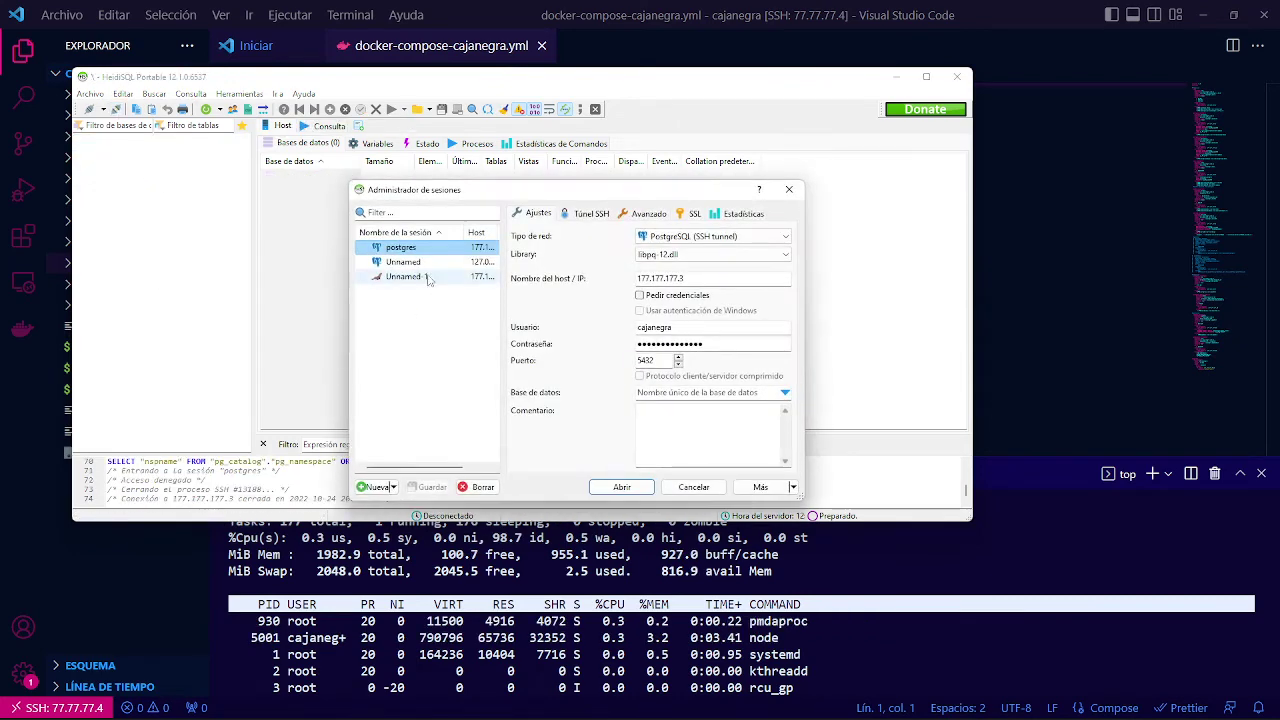
Copy host 177.177.177.3 from HeidiSQL and paste it into pgAdmin's tunnel host field.
key(alt+Tab)
key(alt+Tab)
key(alt+Tab)
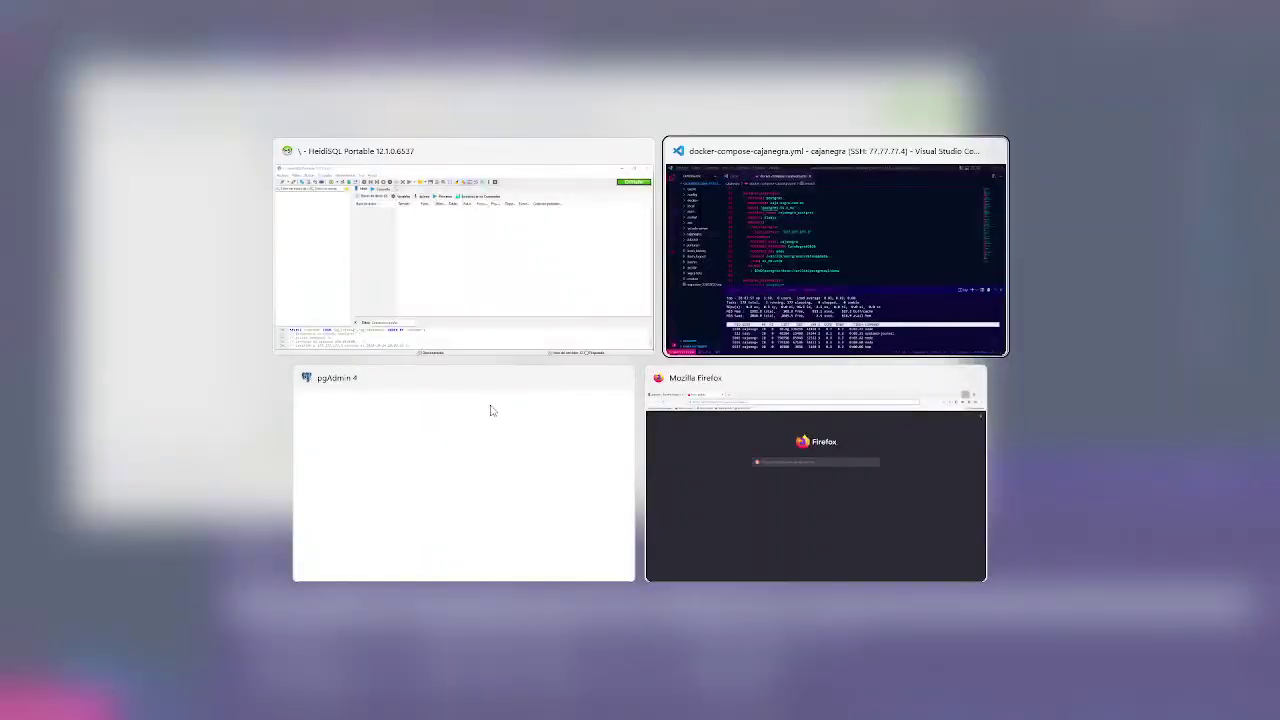
click(446, 413)
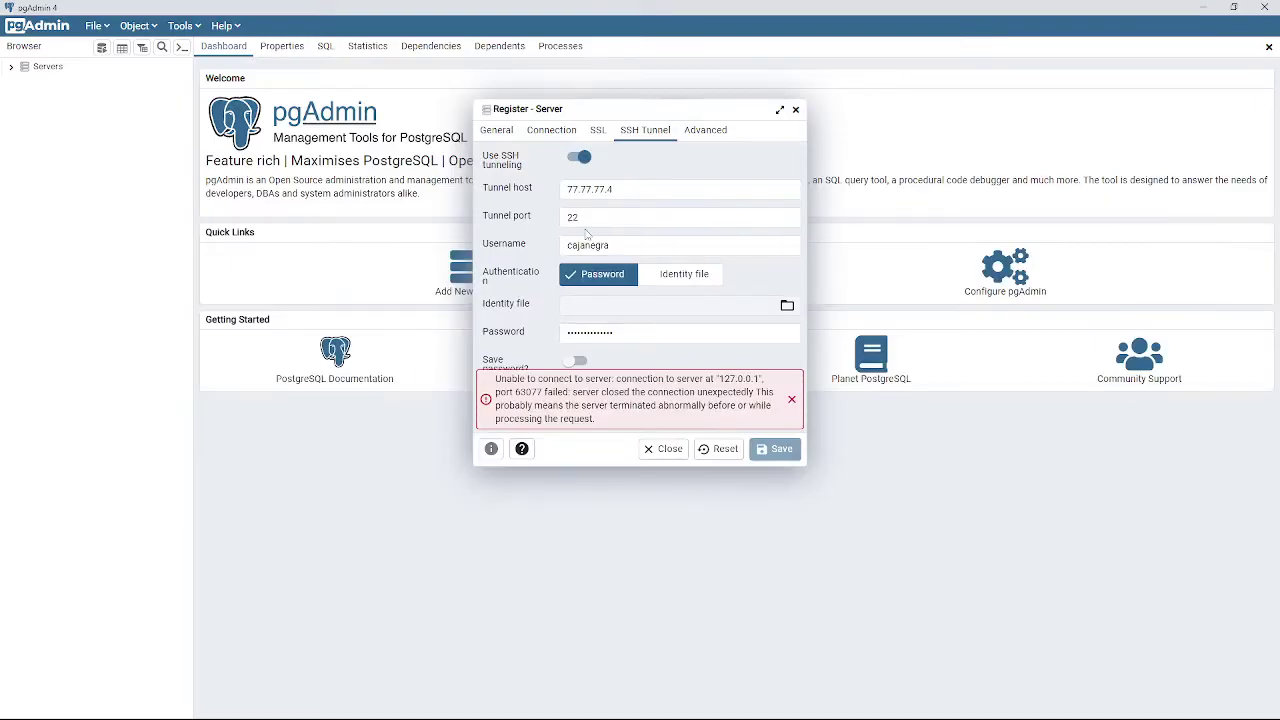
key(alt+Tab)
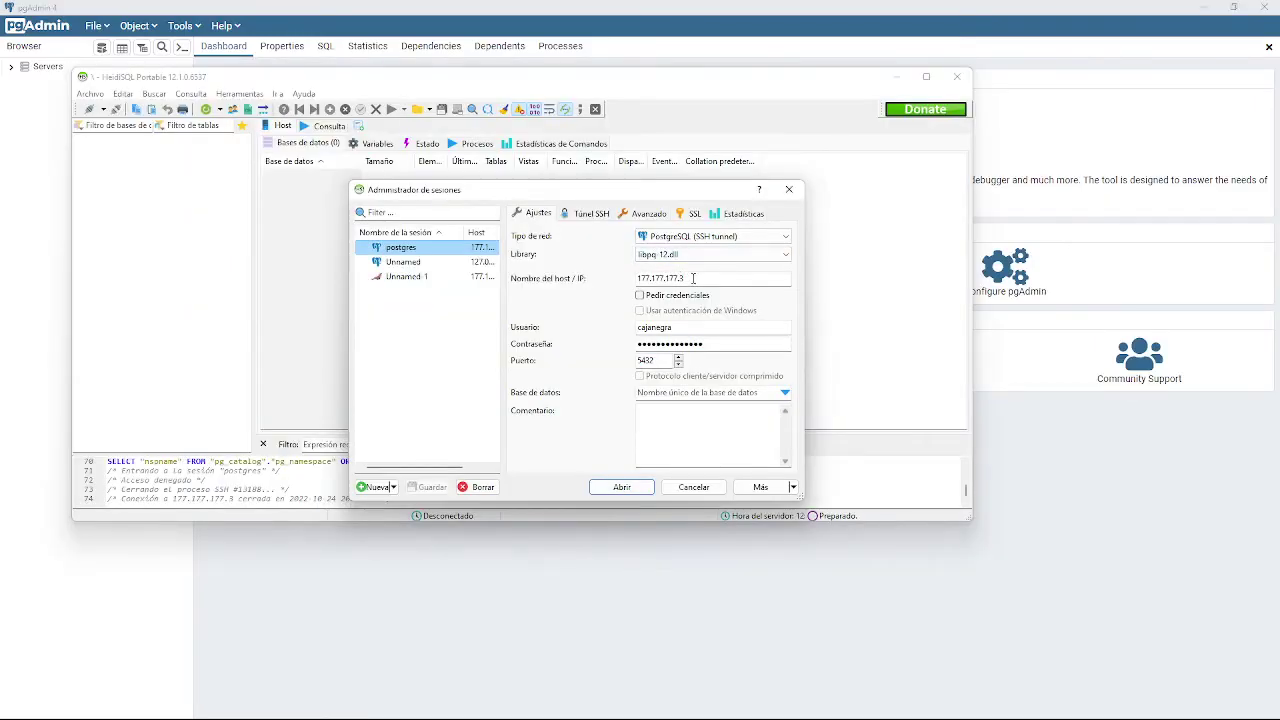
drag(693, 278, 629, 279)
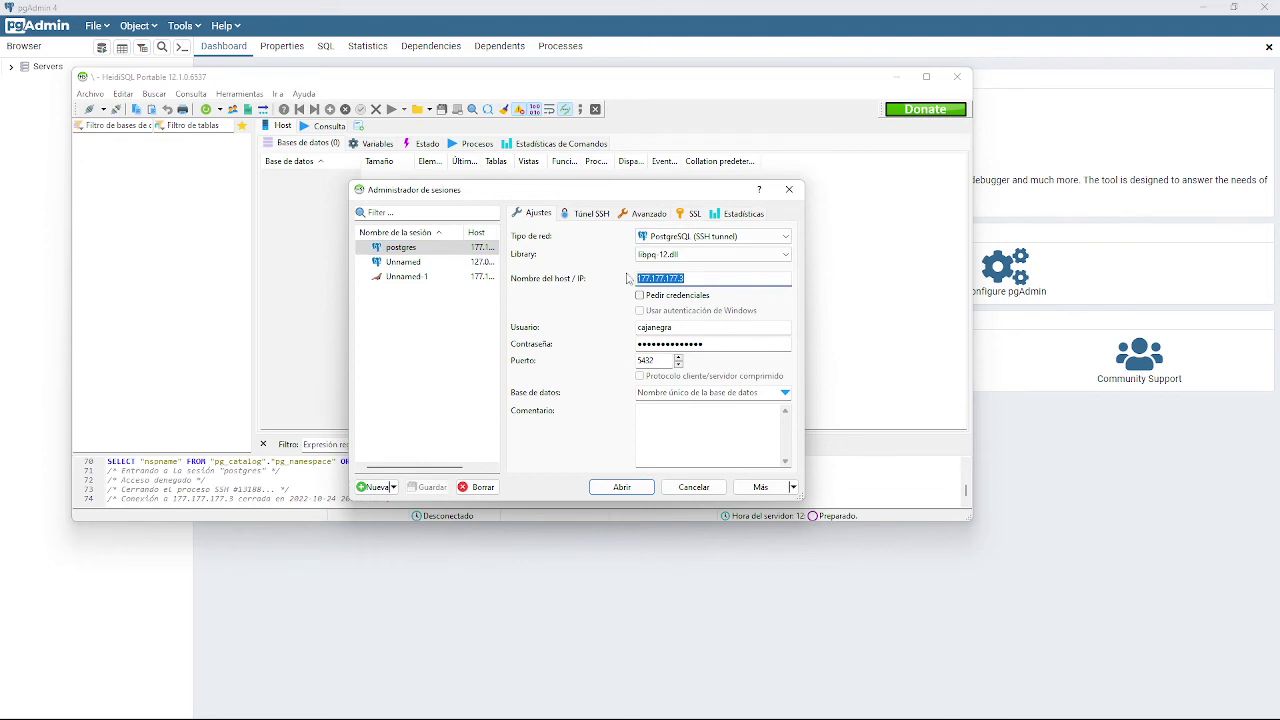
key(ctrl+c)
key(alt+Tab)
triple_click(626, 190)
key(ctrl+v)
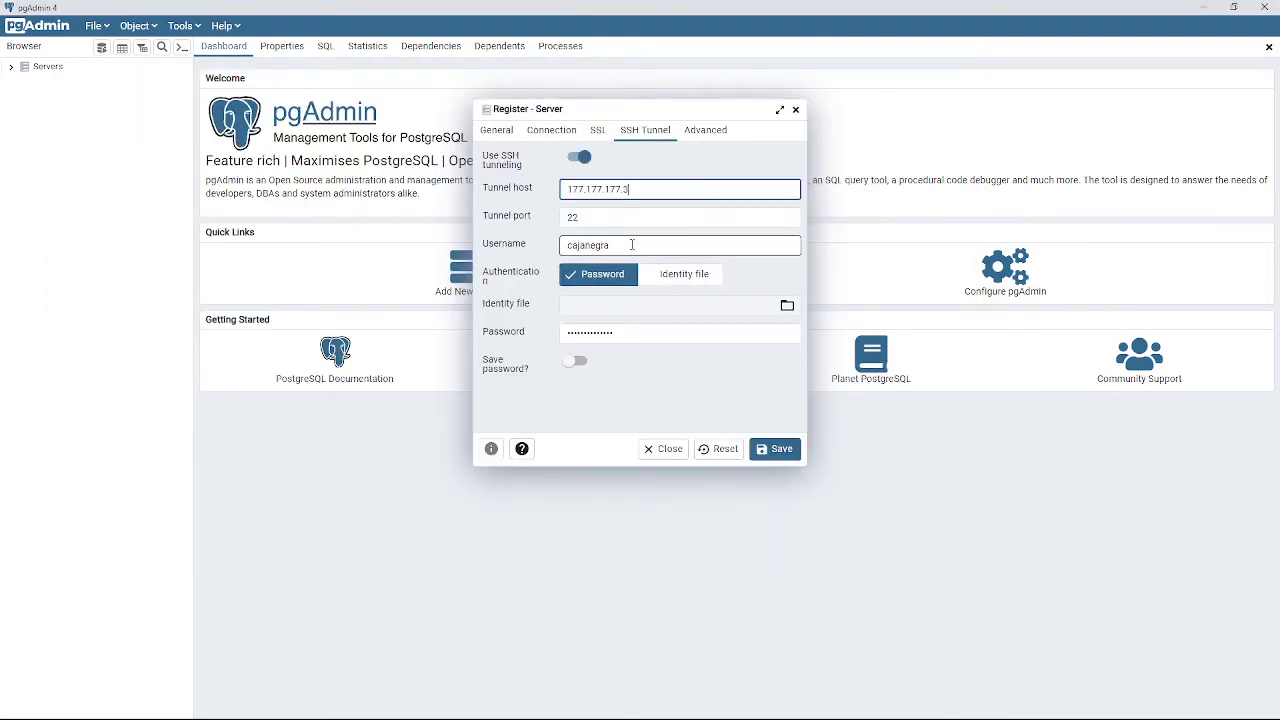
drag(629, 190, 567, 190)
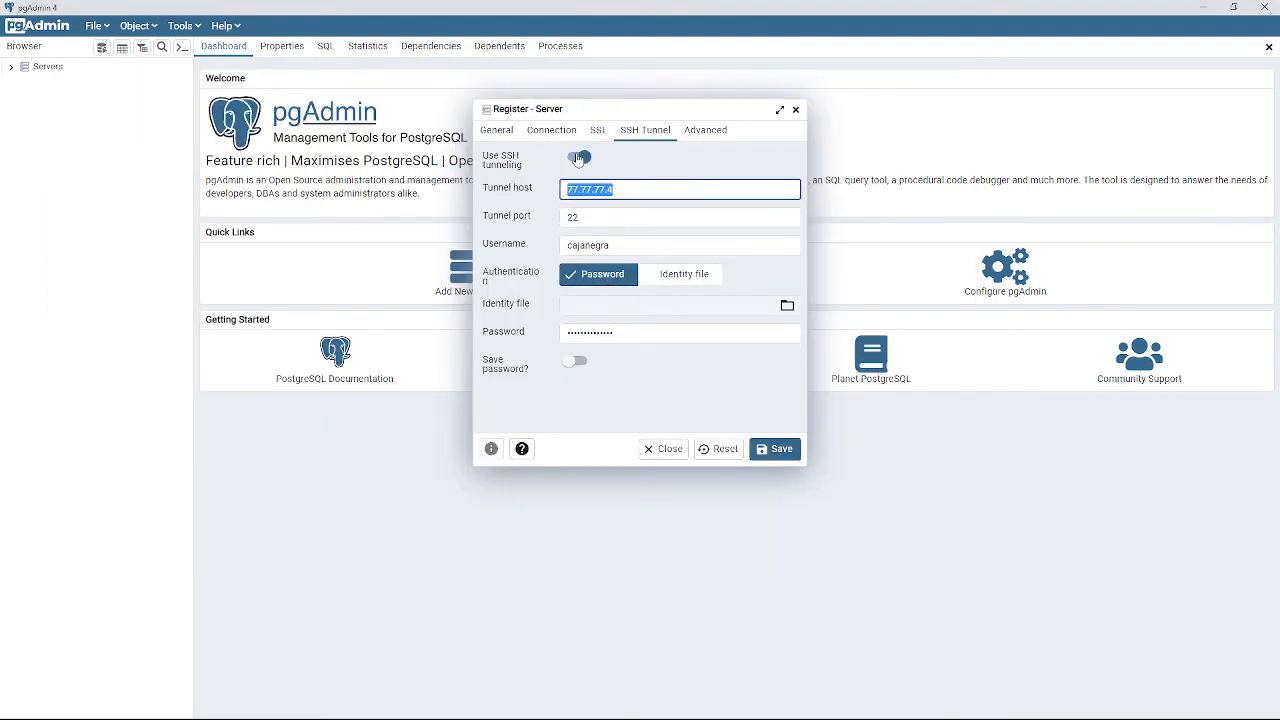
Set the server's Connection host to 177.177.177.3 and maintenance database to postgres, then save.
click(550, 131)
click(621, 203)
drag(658, 158, 465, 163)
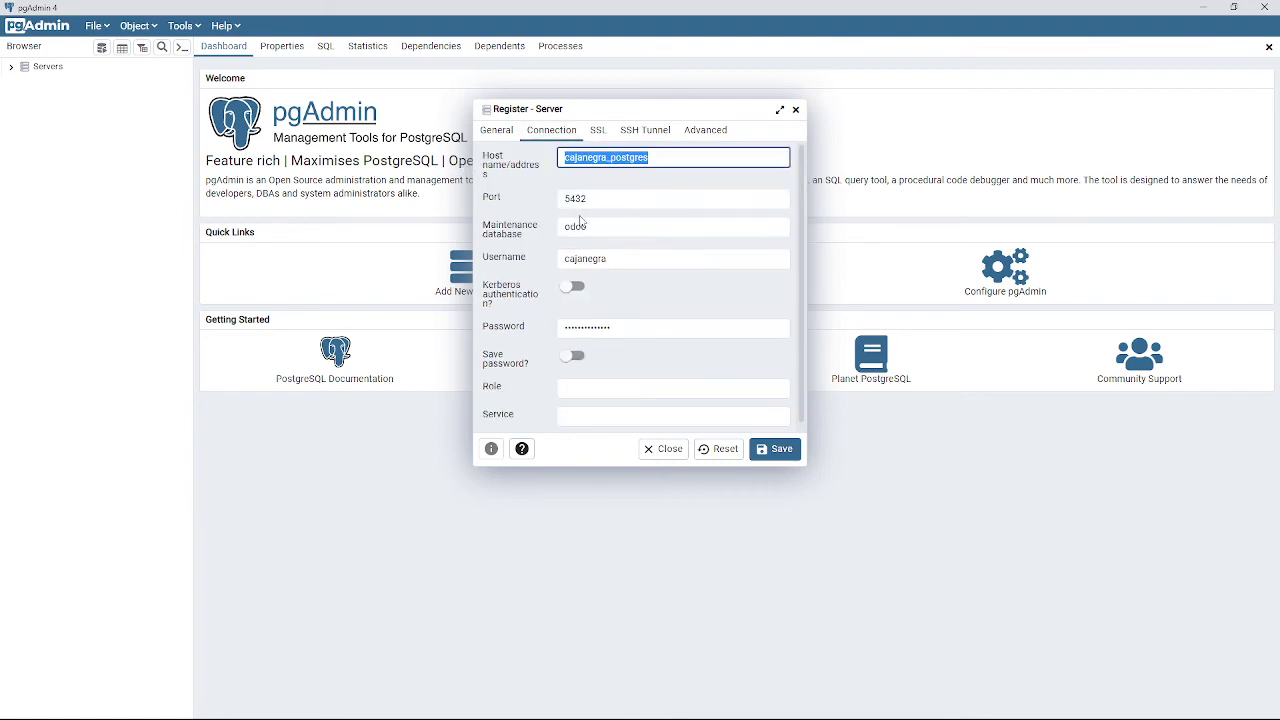
key(alt+Tab)
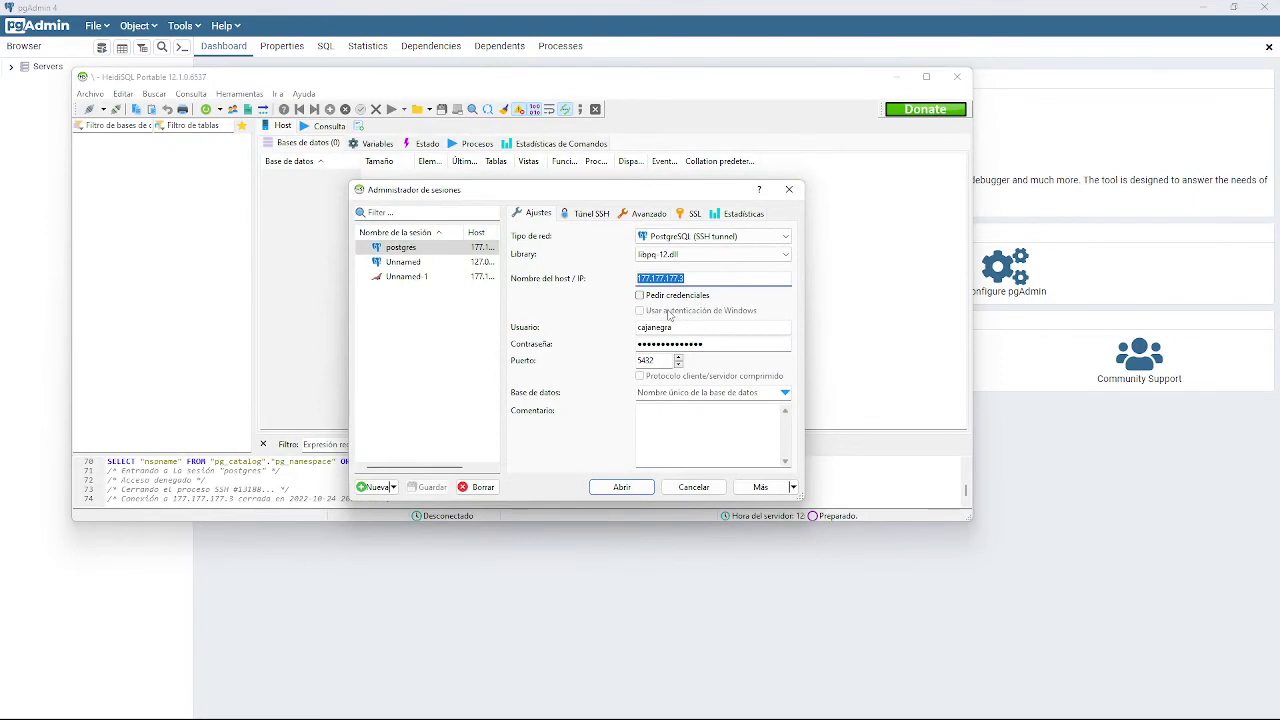
key(alt+Tab)
key(ctrl+v)
click(601, 230)
key(ctrl+a)
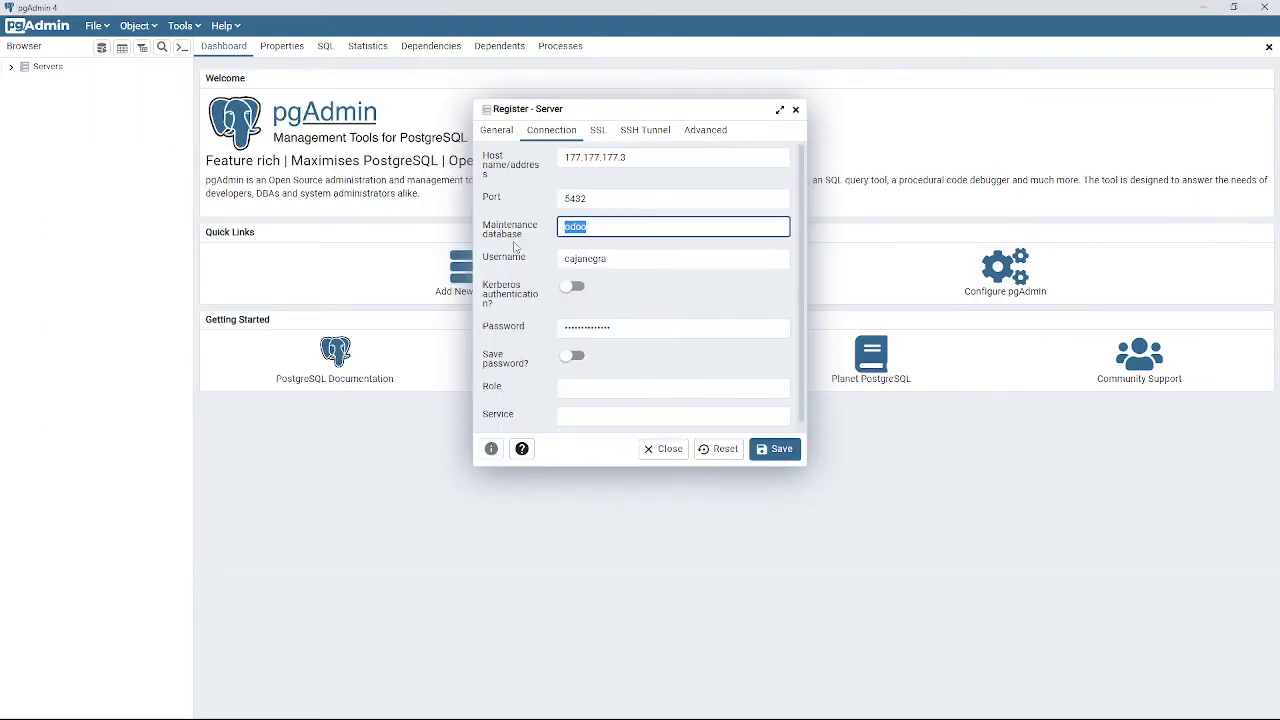
text(postgres)
click(775, 449)
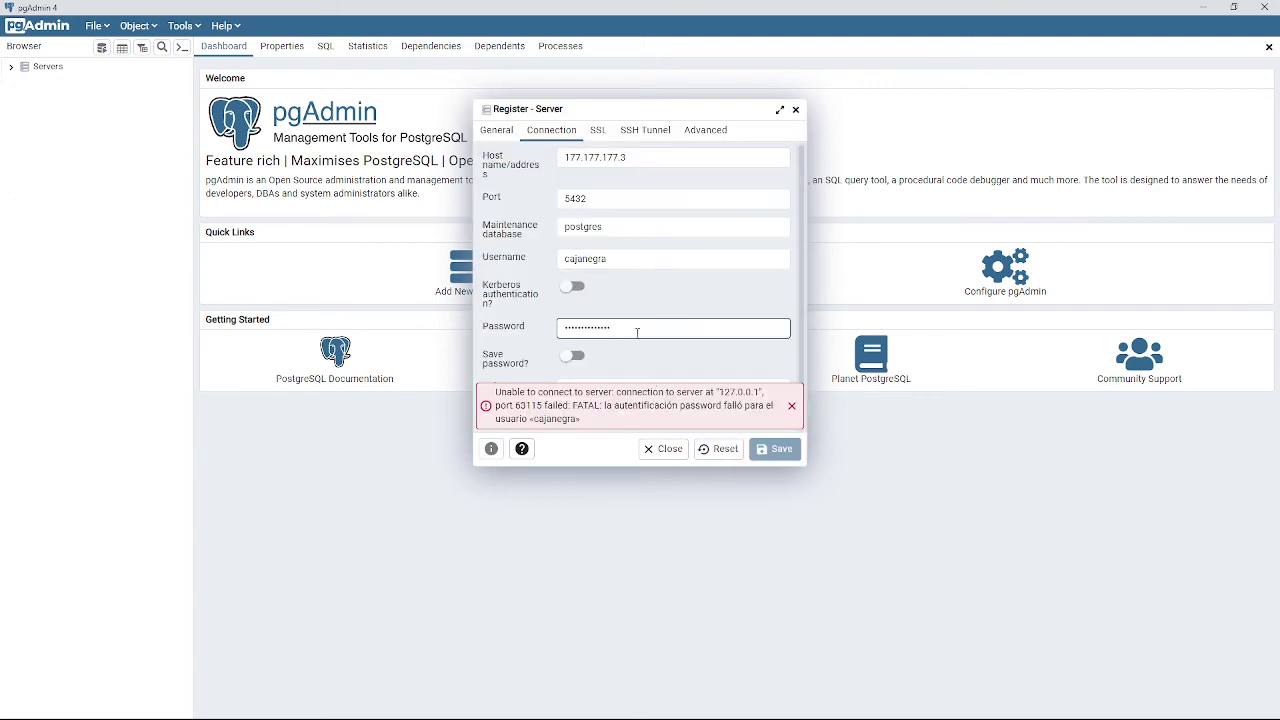
Re-enter the server password, retry saving, review the SSH tunnel settings, and dismiss HeidiSQL's session manager.
key(ctrl+a)
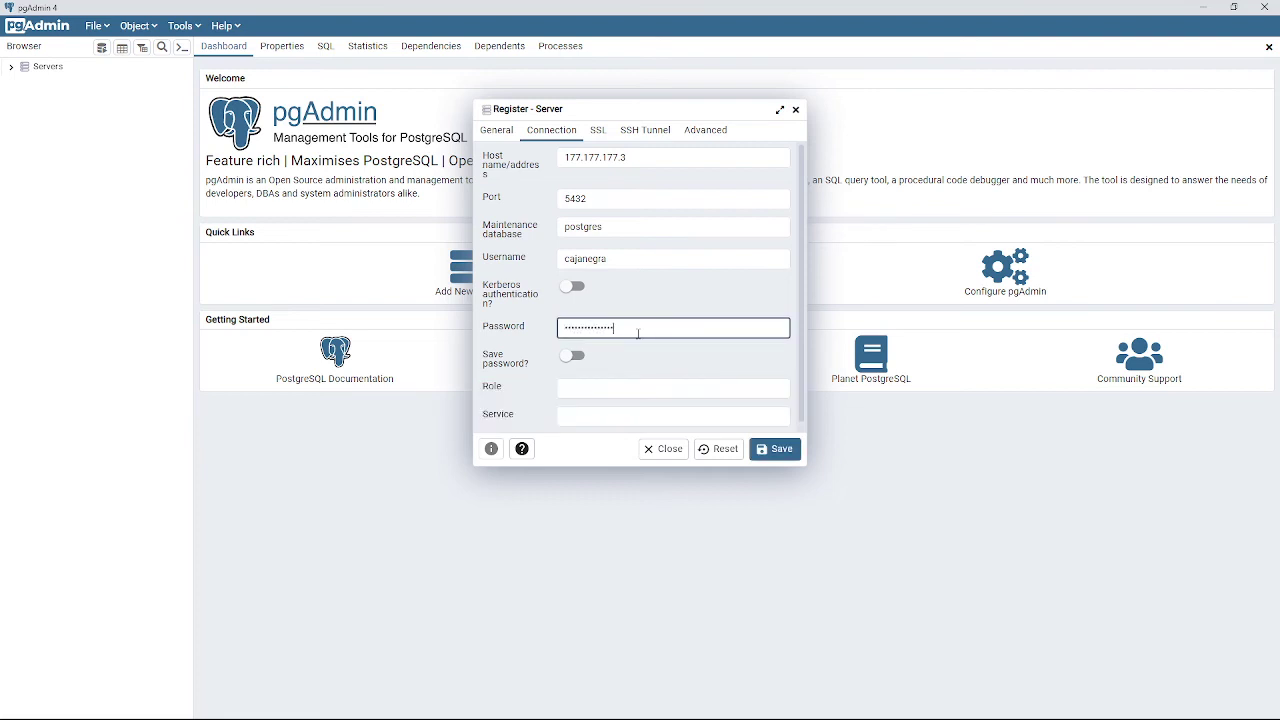
click(784, 451)
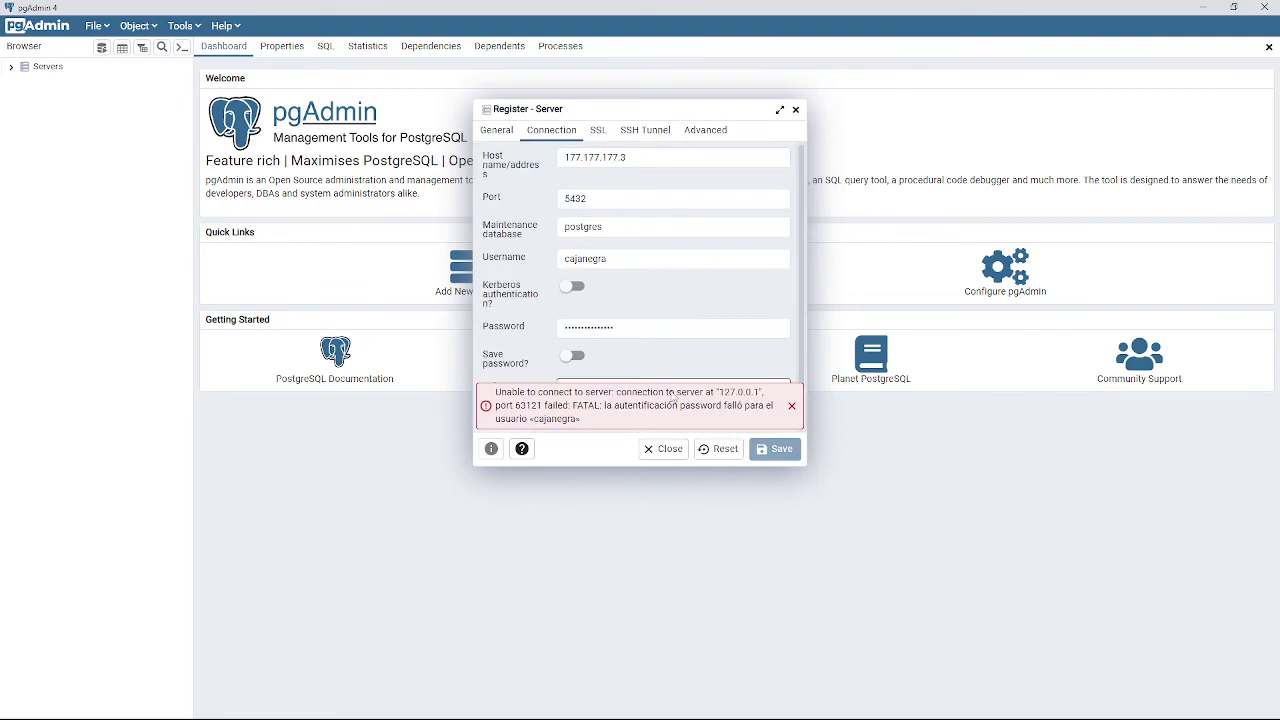
click(625, 132)
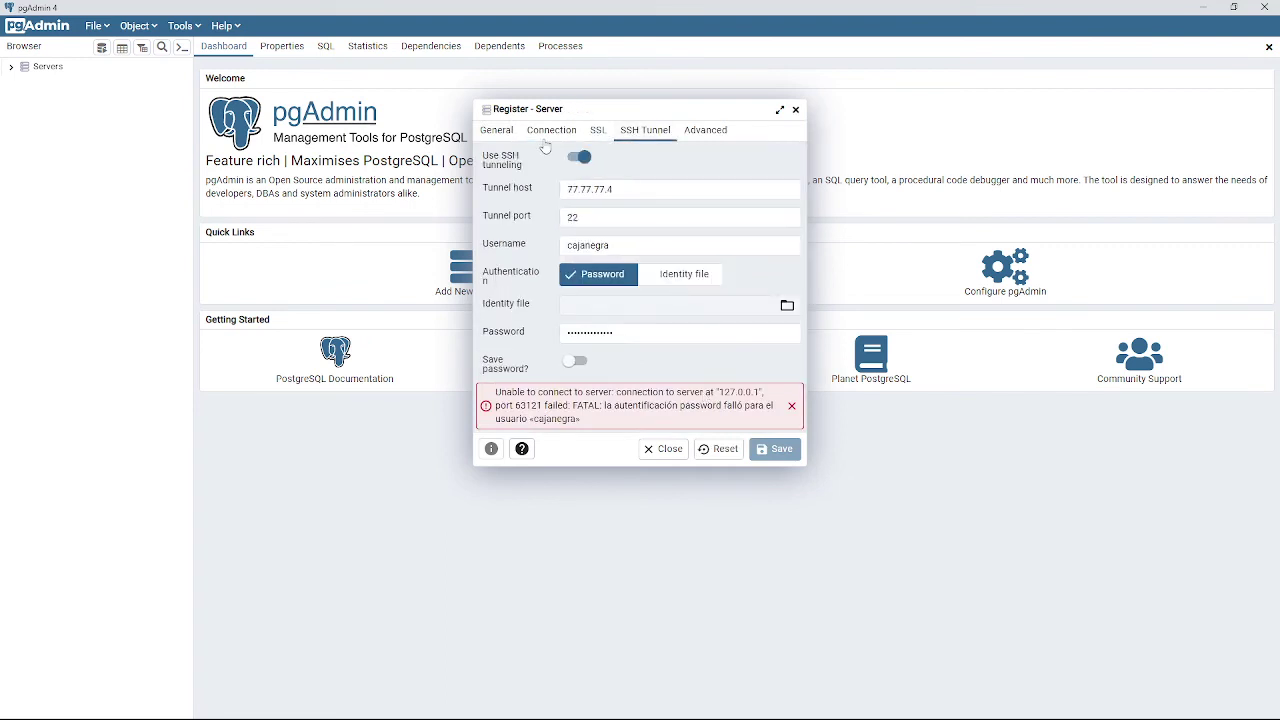
key(alt+Tab)
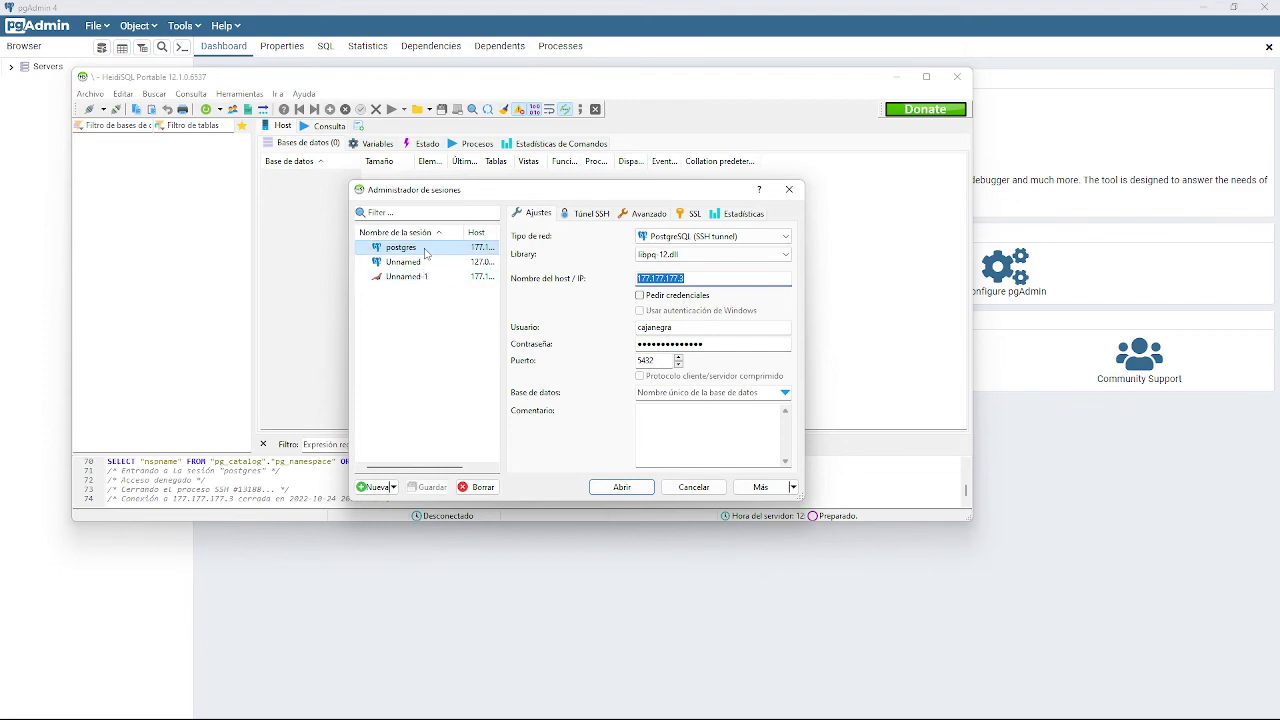
click(700, 490)
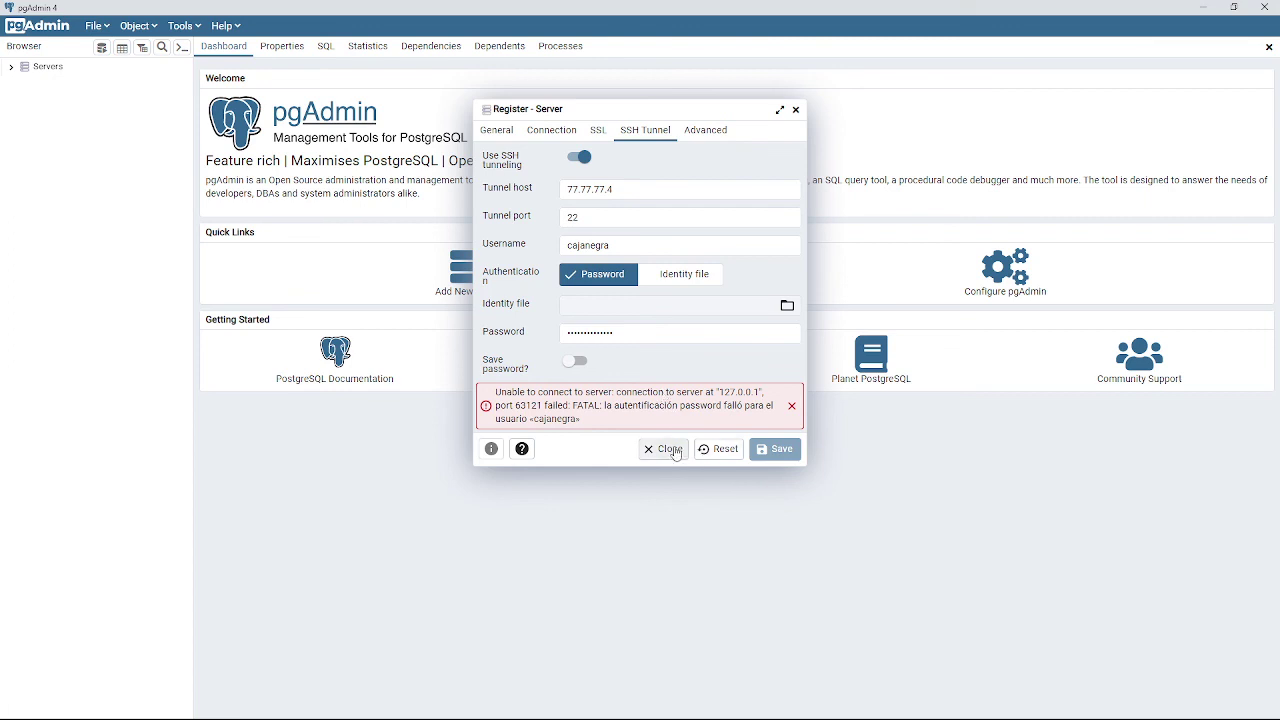
Close the failed Register - Server dialog, bringing up the 'Changes will be lost' warning.
click(677, 454)
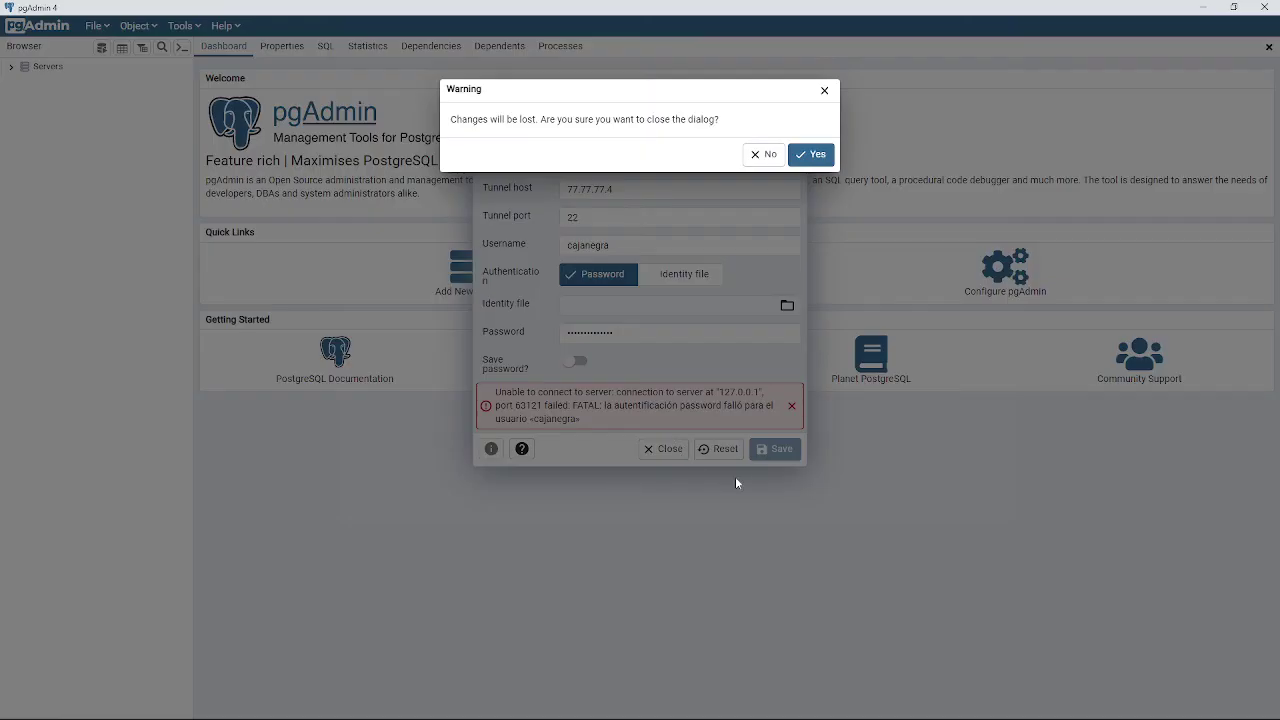
mouse_move(1095, 712)
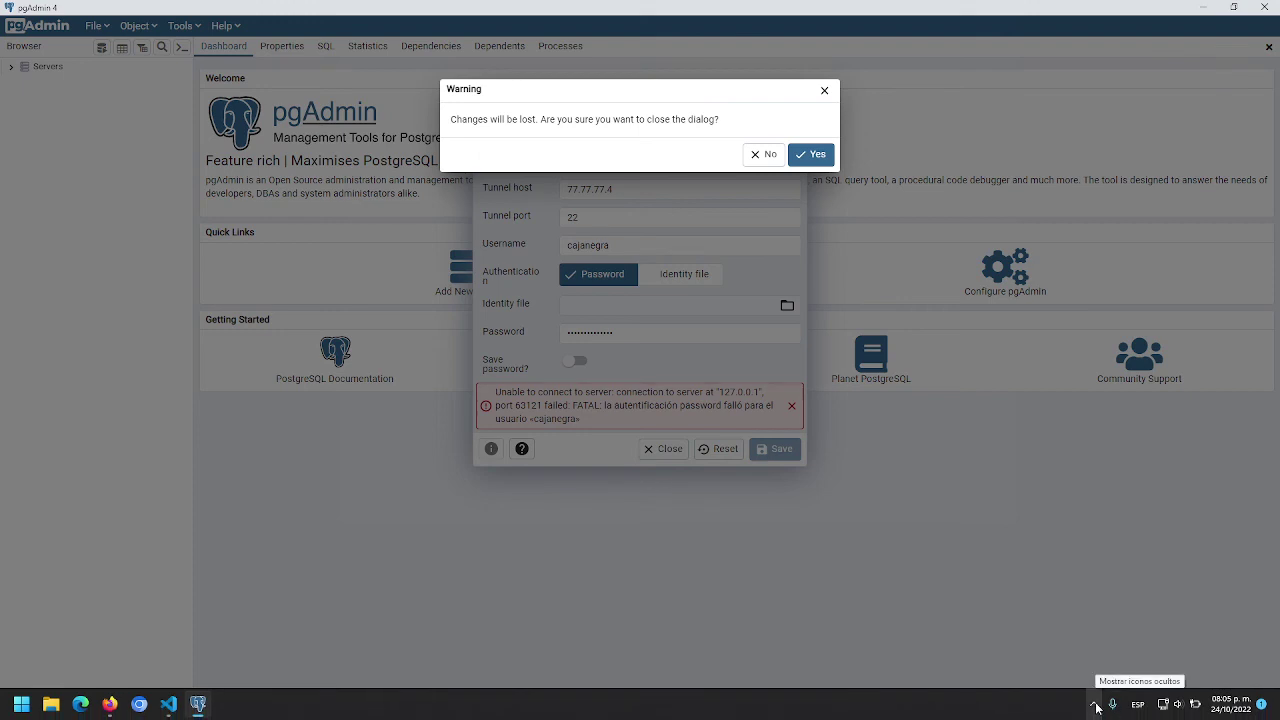
click(1095, 707)
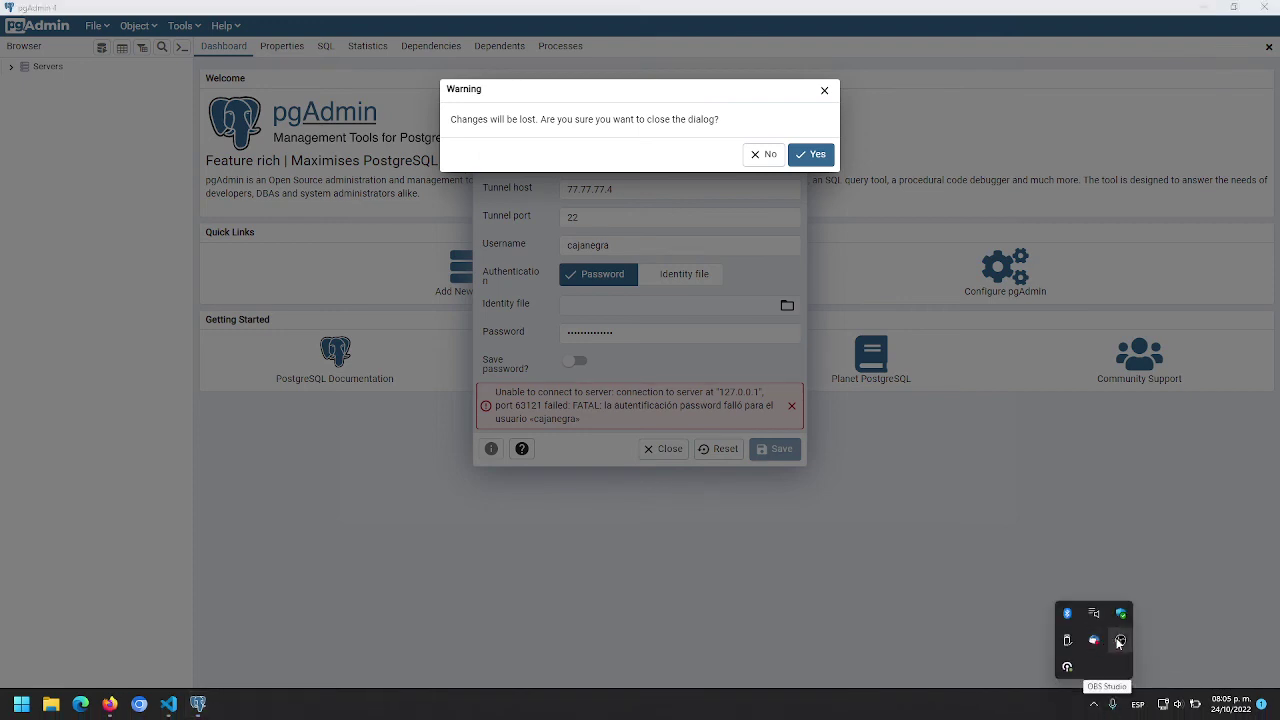